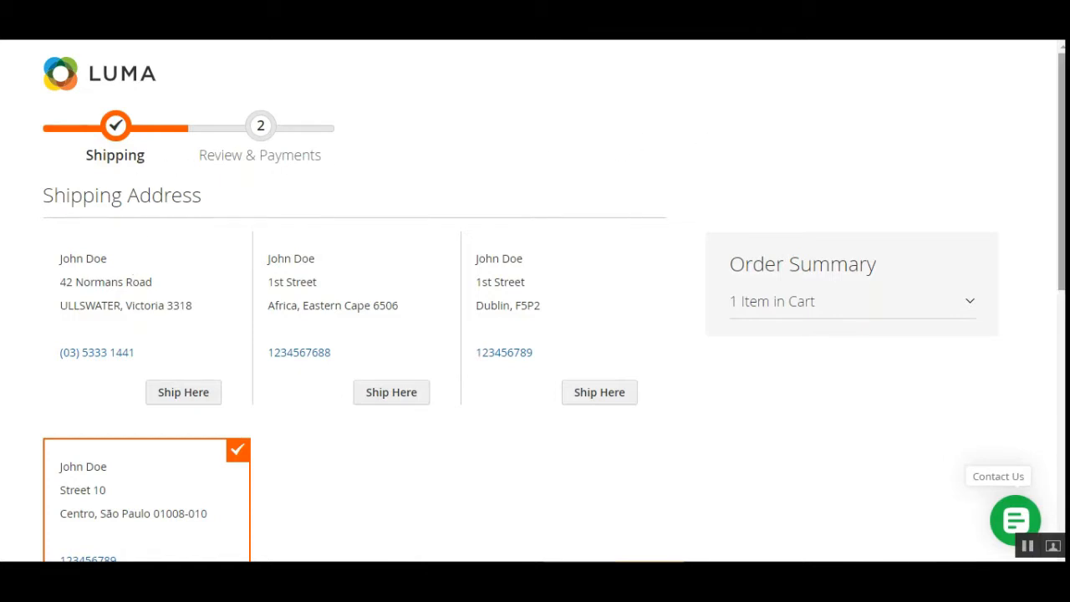
- Expand the cart item in the order summary and review the shipping addresses and available shipping methods
scroll(1013, 215, "down", 1)
left_click(878, 257)
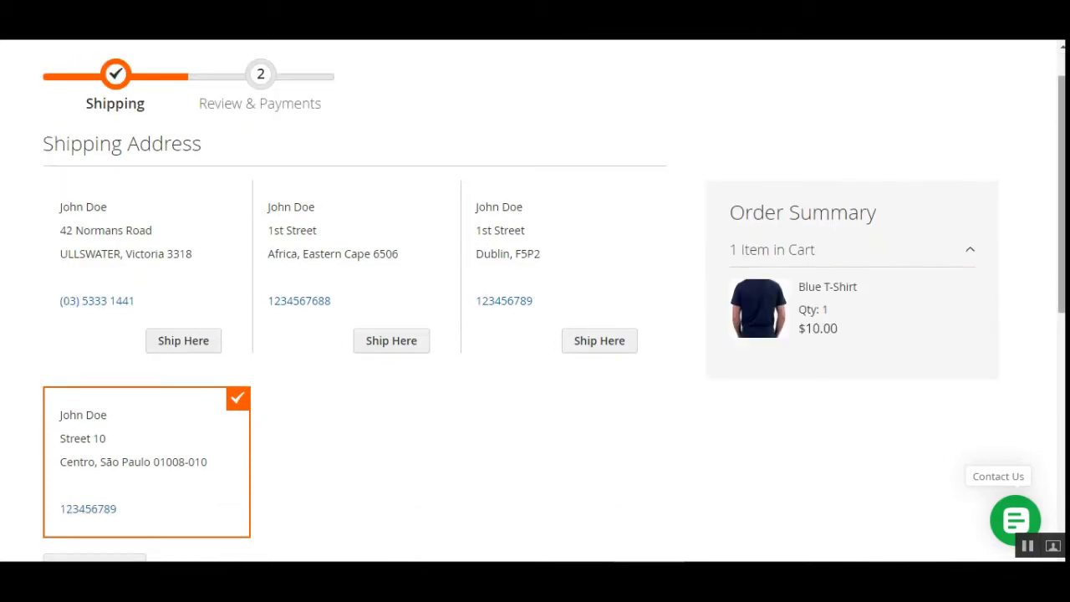
scroll(1060, 294, "down", 3)
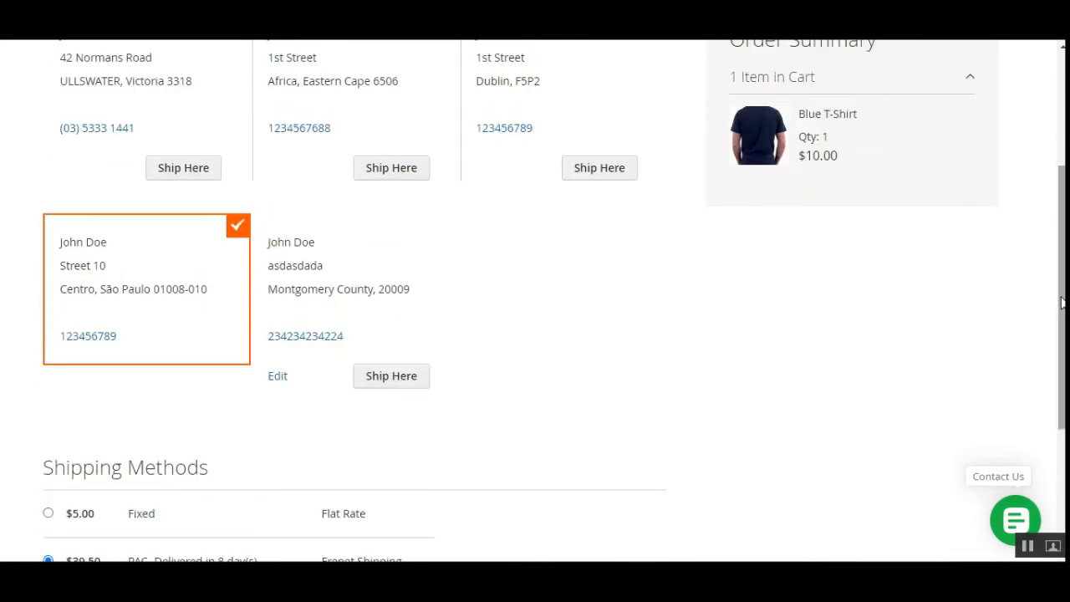
scroll(1060, 295, "down", 3)
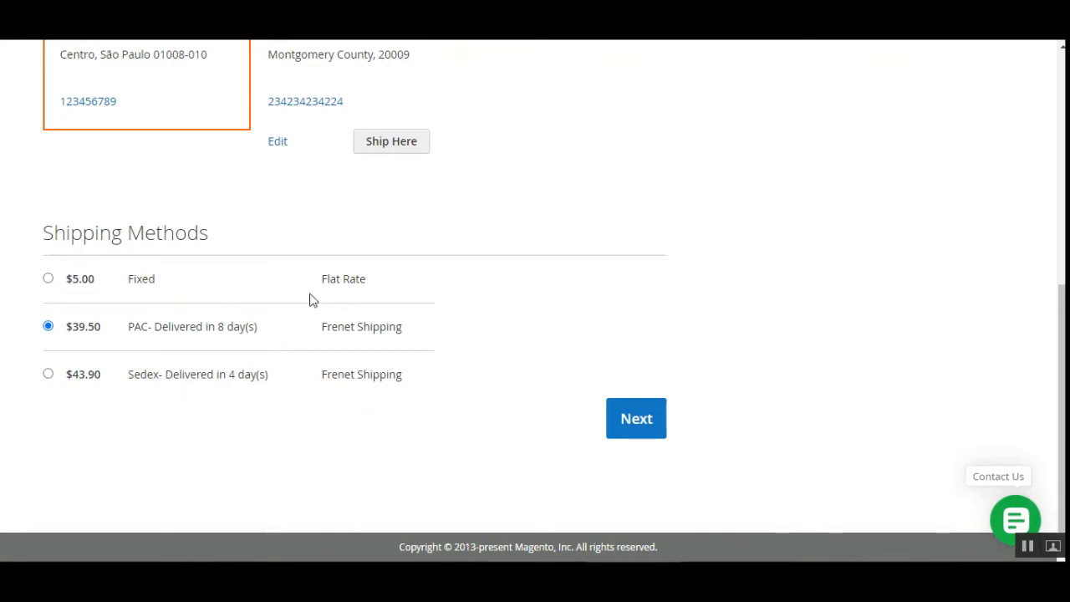
- Choose the Sedex Frenet Shipping method and continue to the payment stage
left_click_drag(319, 329, 400, 329)
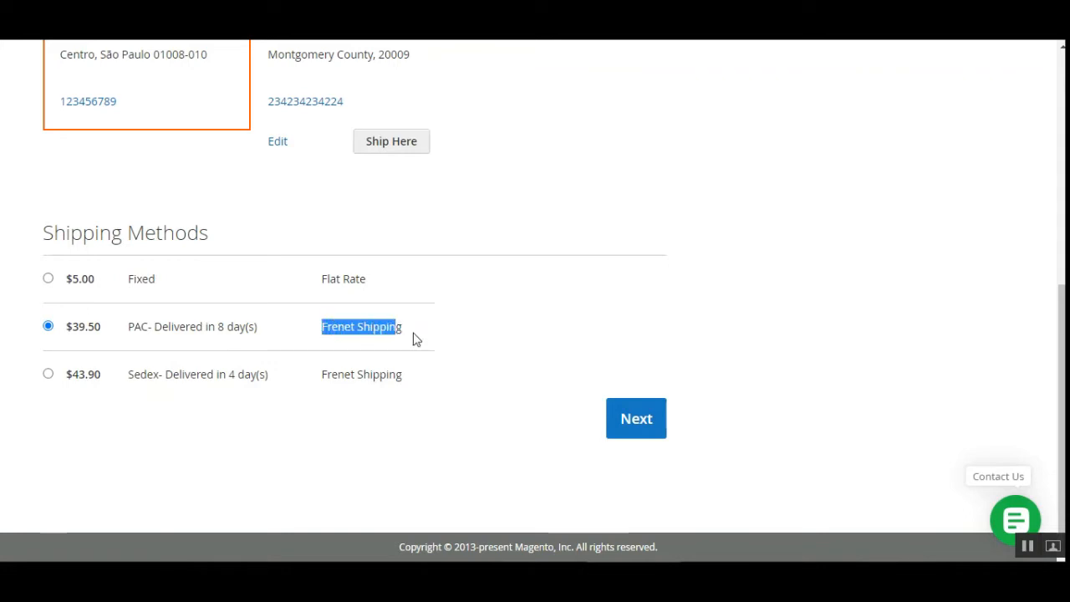
left_click_drag(404, 376, 311, 381)
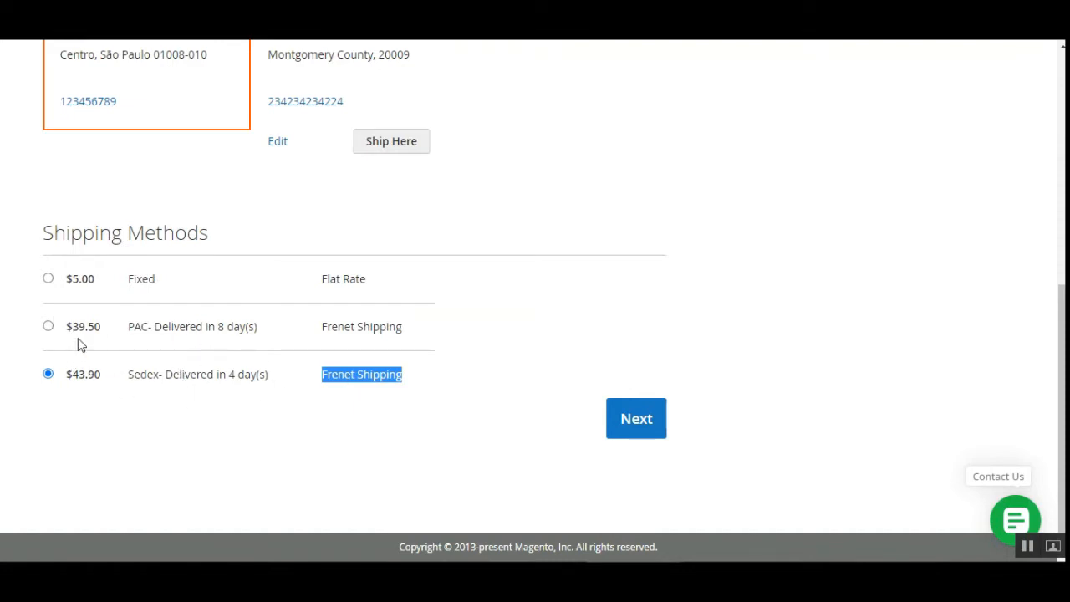
left_click(49, 327)
left_click(405, 396)
left_click(633, 434)
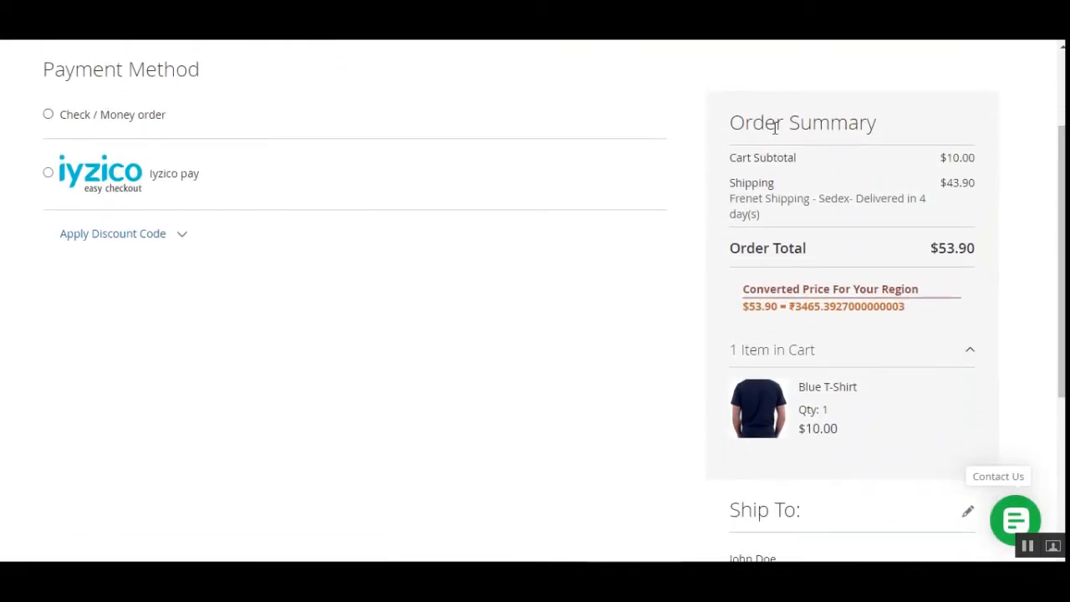
- Check the Frenet Shipping line in the order summary and place the order with Check / Money order payment
left_click_drag(724, 126, 878, 125)
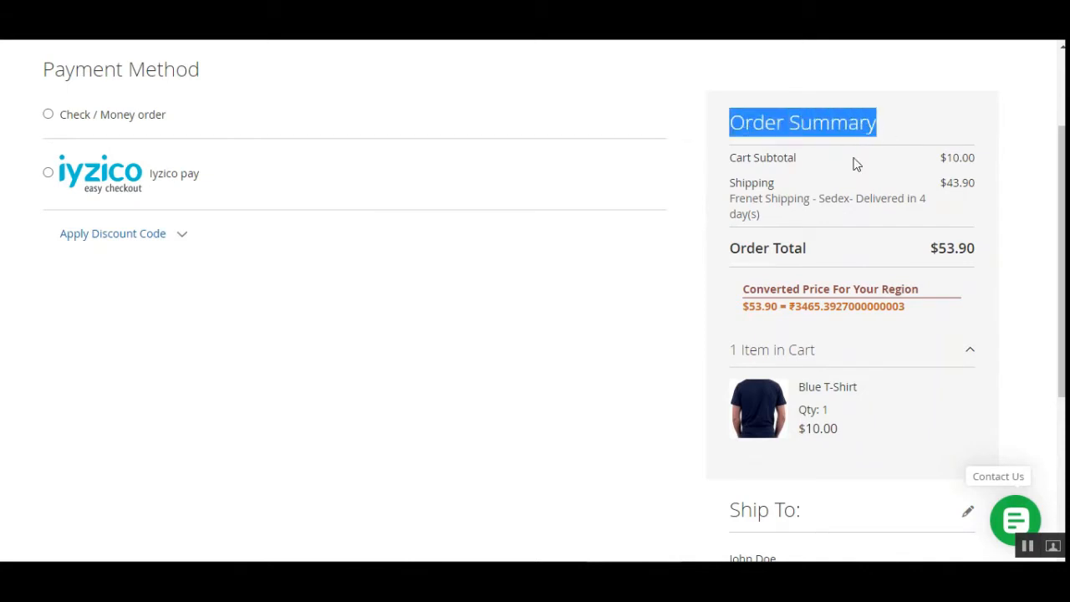
left_click_drag(734, 182, 866, 216)
left_click(878, 203)
left_click(859, 201)
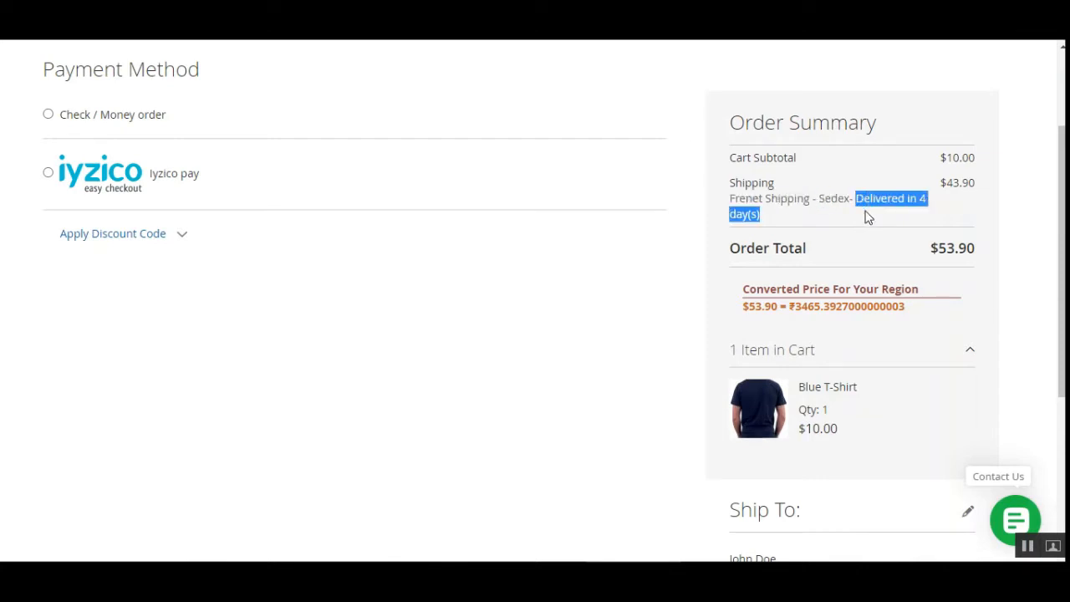
left_click(674, 204)
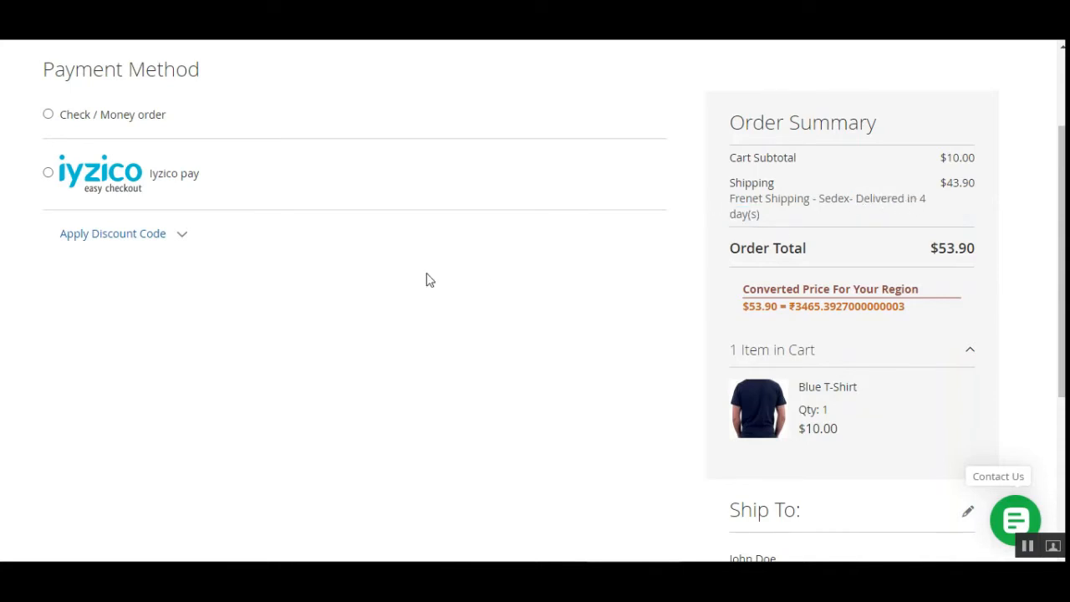
left_click(47, 113)
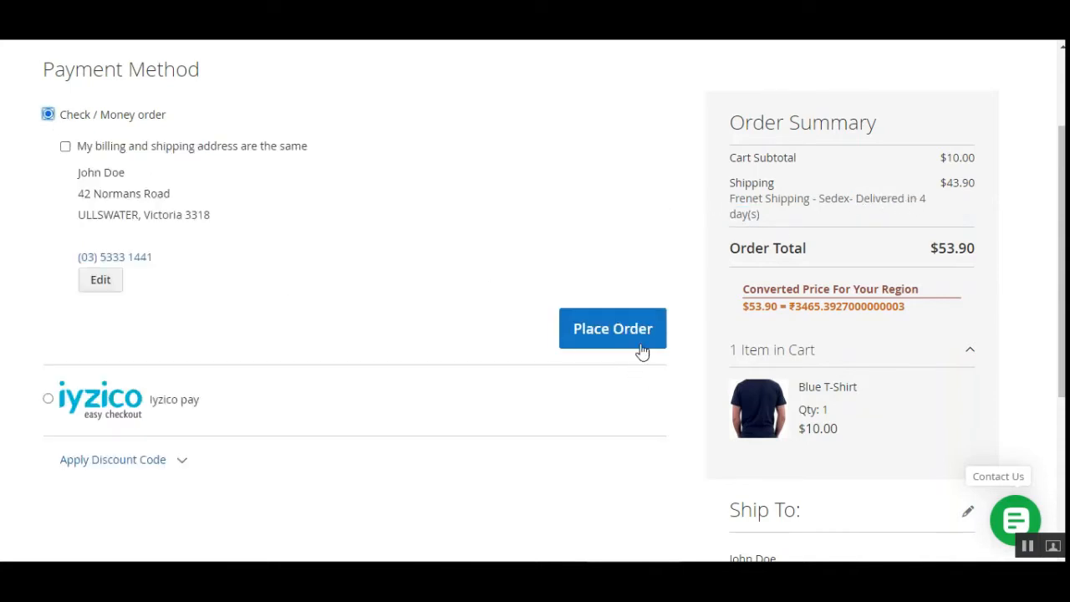
left_click(608, 331)
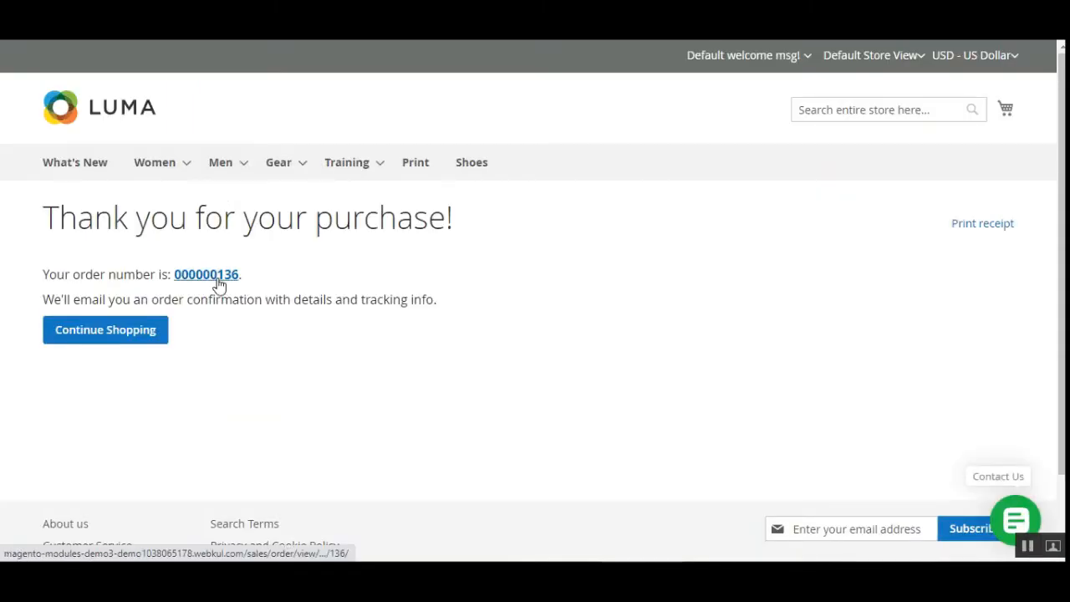
- Open the placed order's details and check its shipping method and delivery time in the order information
left_click(211, 279)
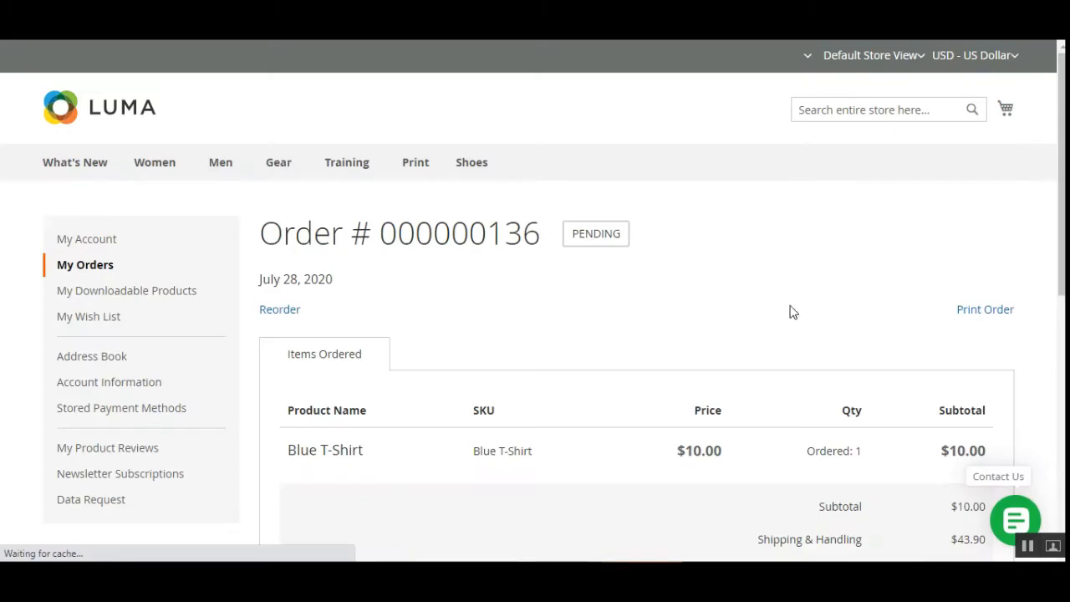
scroll(536, 301, "down", 3)
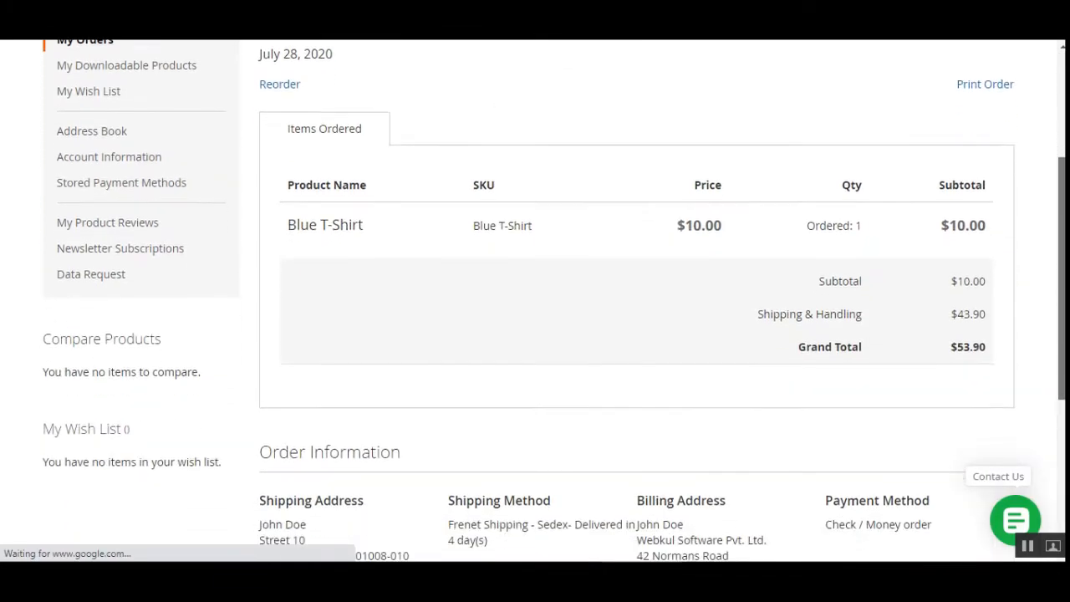
scroll(493, 368, "down", 3)
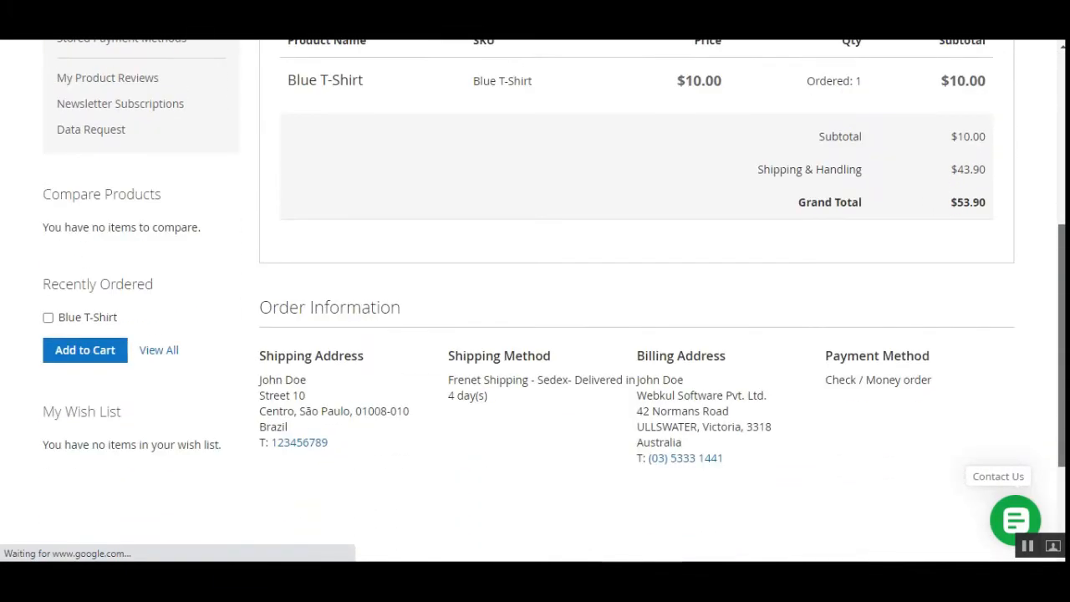
left_click_drag(454, 341, 575, 343)
left_click(542, 354)
left_click(589, 363)
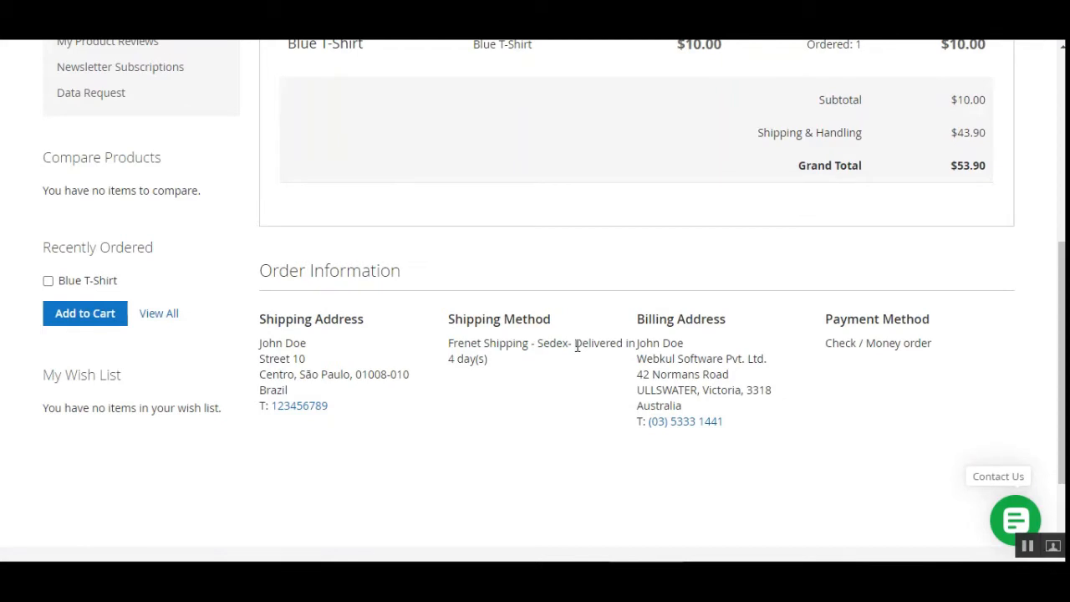
left_click_drag(577, 345, 577, 358)
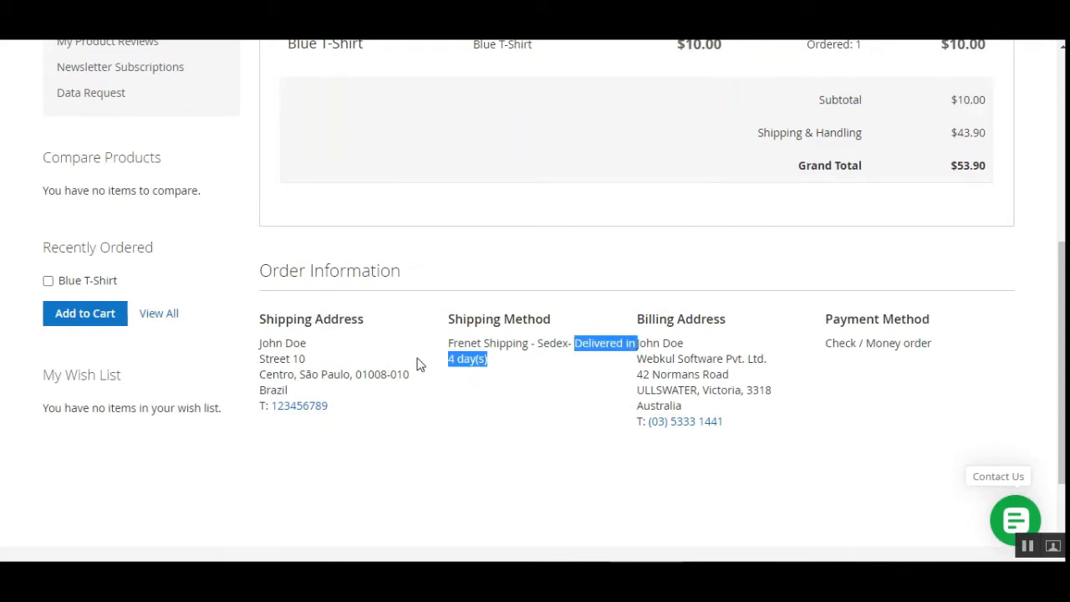
- Examine the order's status, ordered items, totals and shipping information on the order page
left_click_drag(1063, 369, 1062, 152)
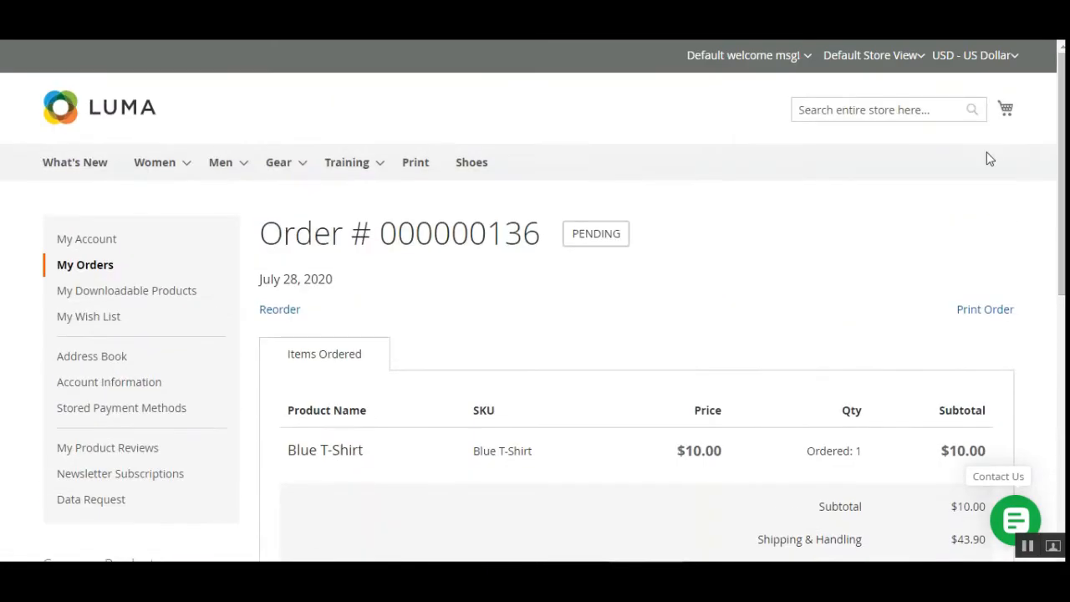
scroll(569, 342, "down", 1)
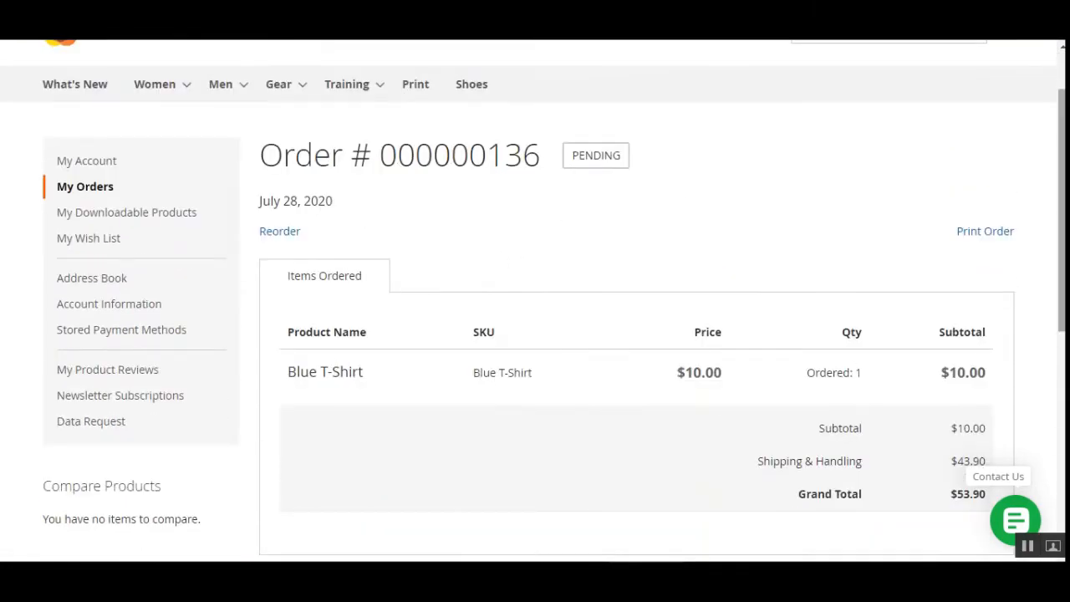
mouse_move(1062, 192)
left_mouse_down()
mouse_move(1062, 300)
mouse_move(1062, 210)
left_mouse_up()
left_click_drag(1062, 267, 1023, 220)
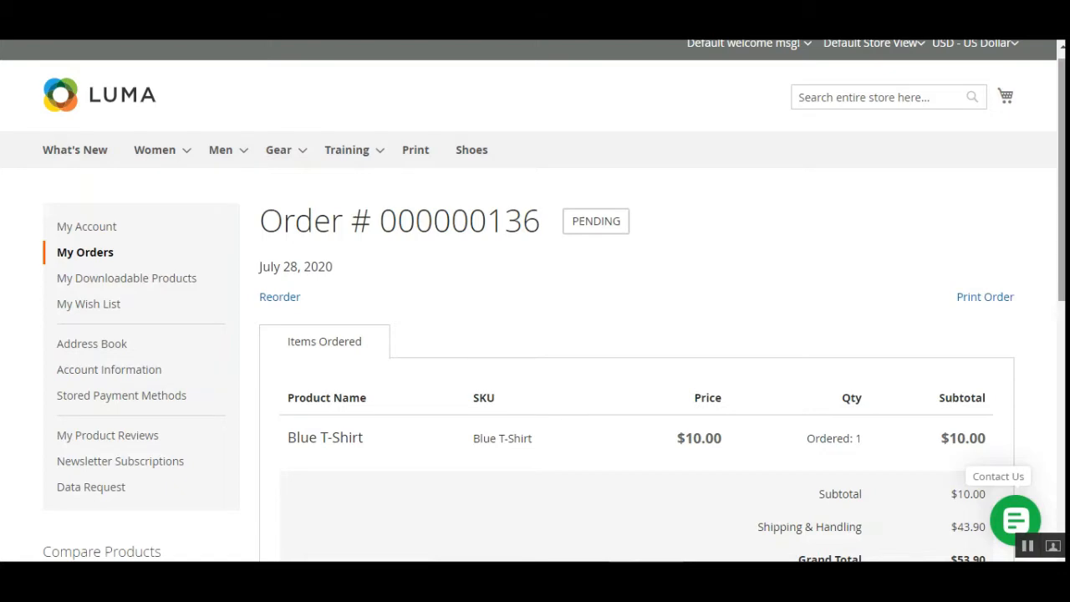
mouse_move(1061, 209)
left_mouse_down()
mouse_move(1060, 479)
mouse_move(1060, 222)
left_mouse_up()
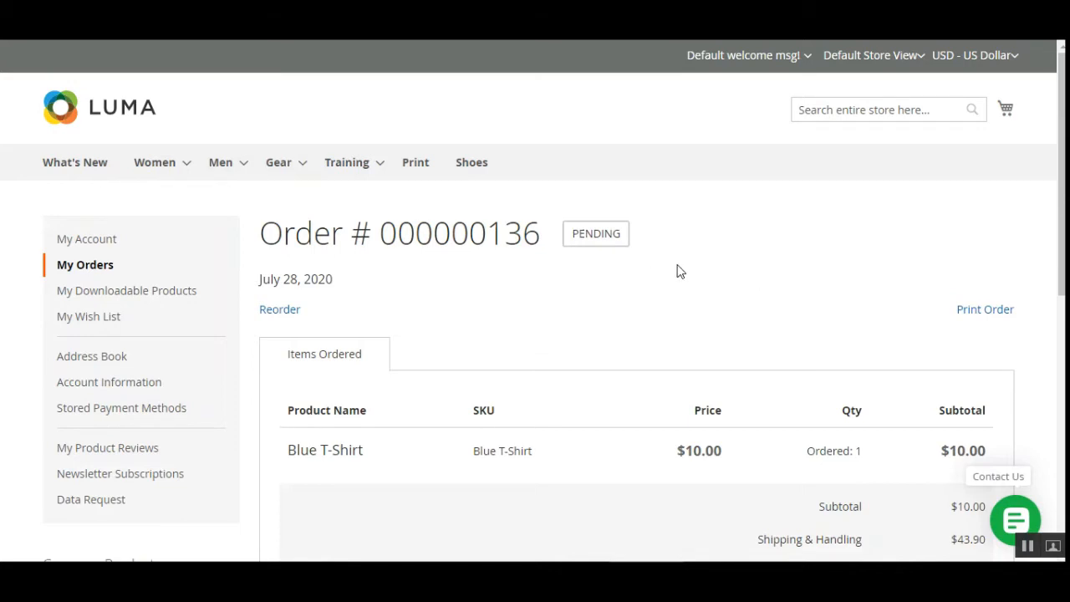
scroll(627, 301, "down", 2)
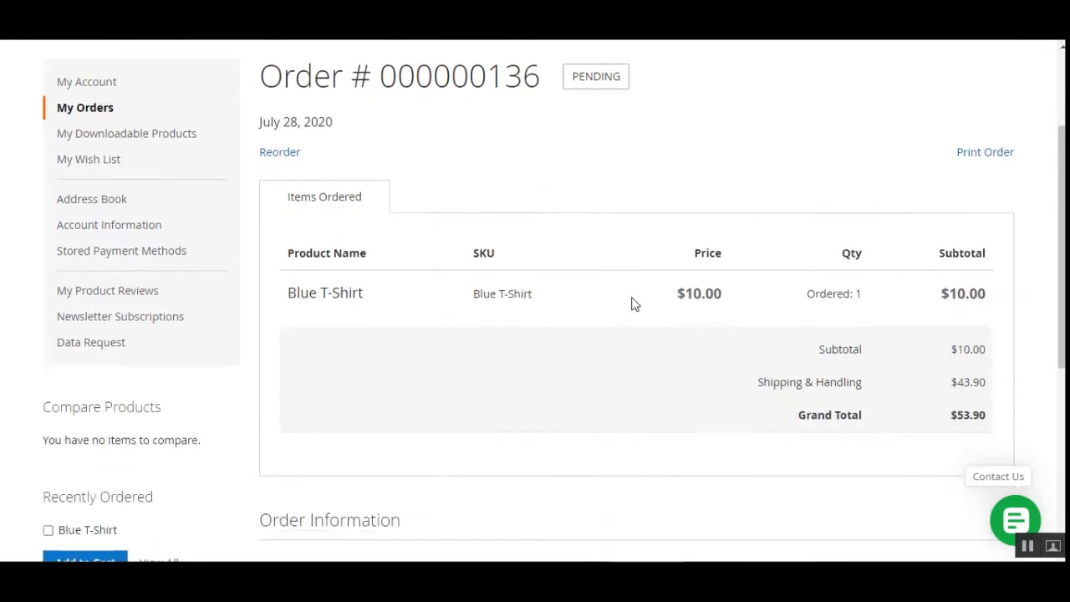
scroll(633, 304, "down", 3)
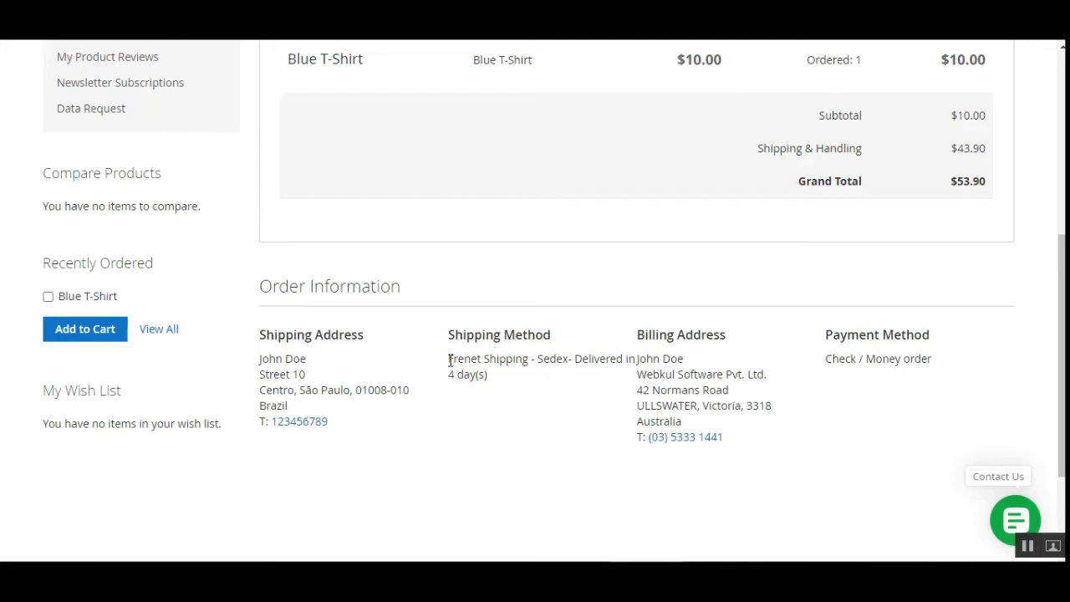
scroll(950, 386, "up", 5)
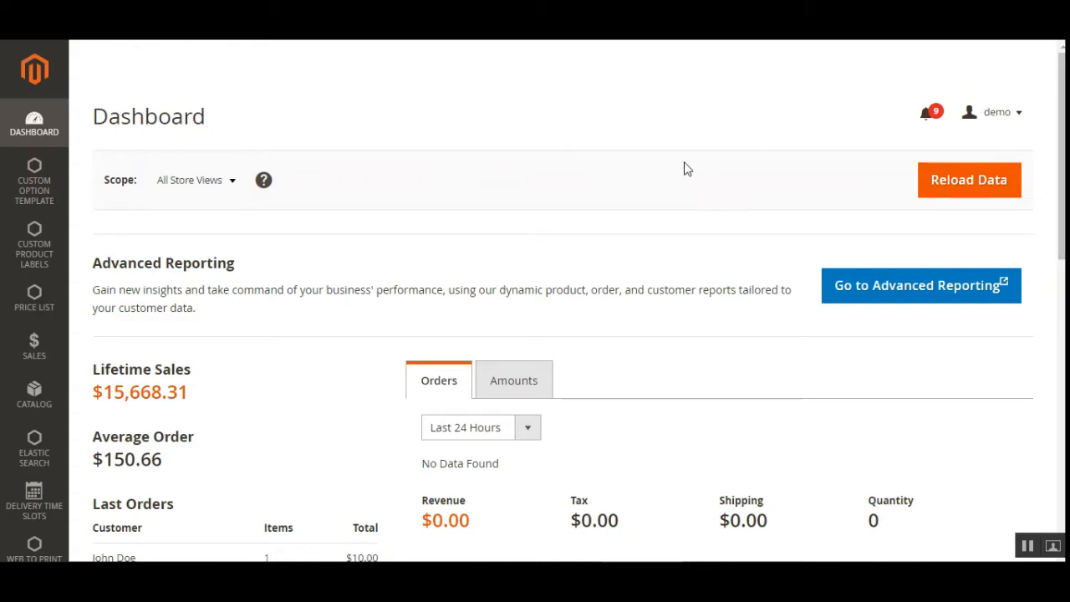
- Switch to the Magento admin dashboard and open the store configuration
left_click_drag(1061, 125, 1061, 414)
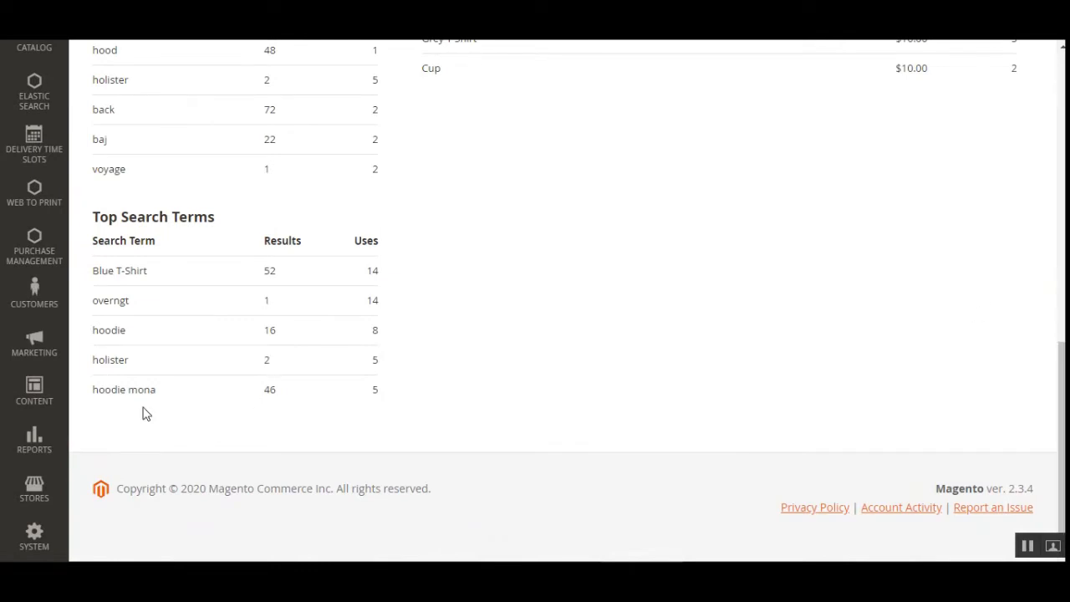
left_click(41, 496)
scroll(142, 150, "up", 1)
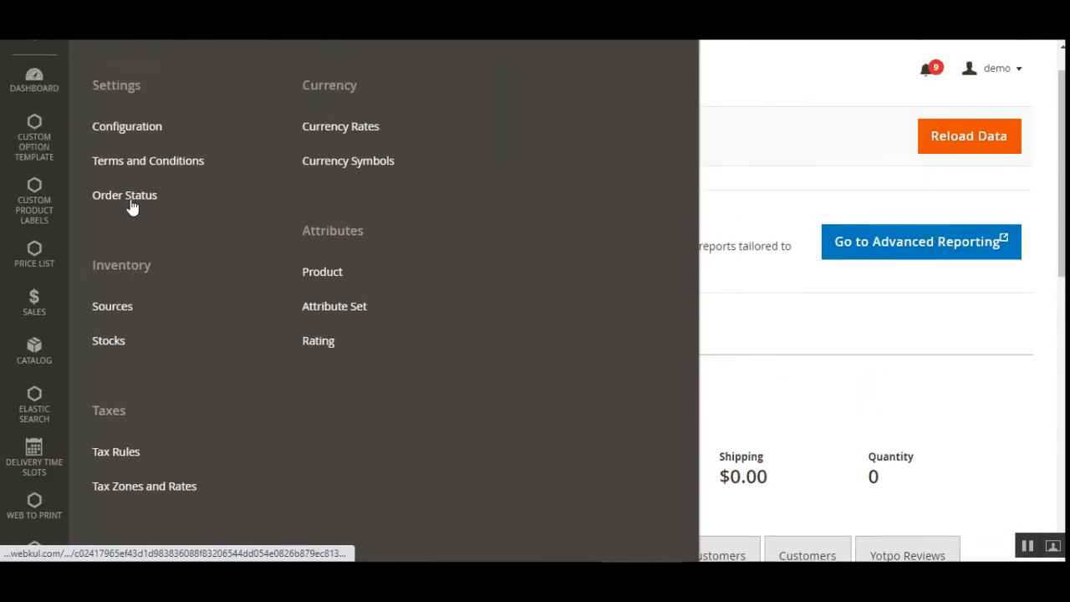
left_click(140, 130)
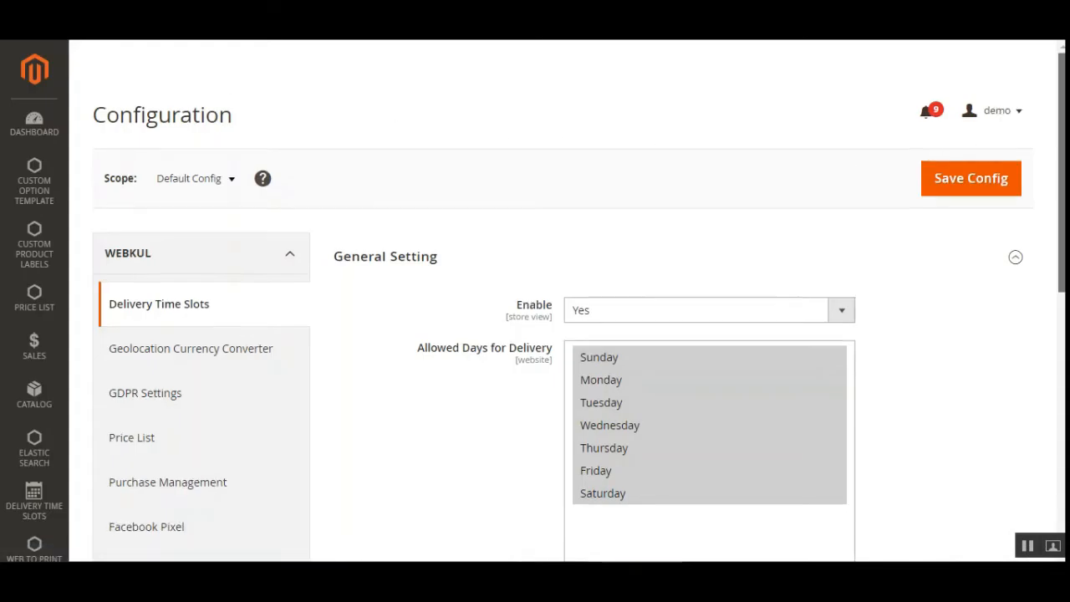
- Open the Shipping Methods settings in the Sales section of the configuration
scroll(536, 318, "down", 3)
scroll(335, 337, "down", 3)
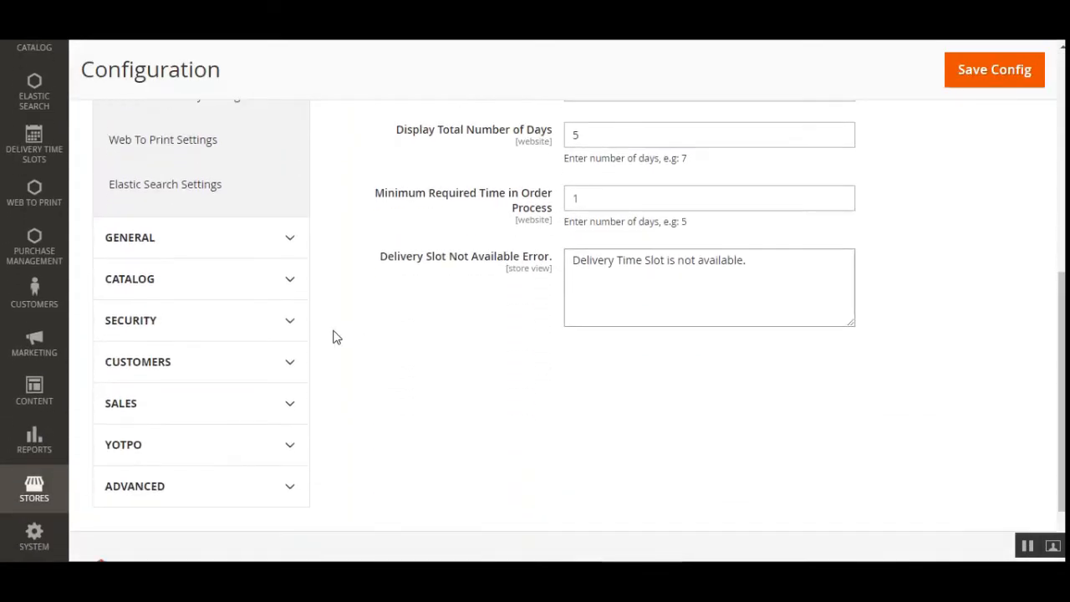
left_click(162, 412)
scroll(239, 382, "down", 5)
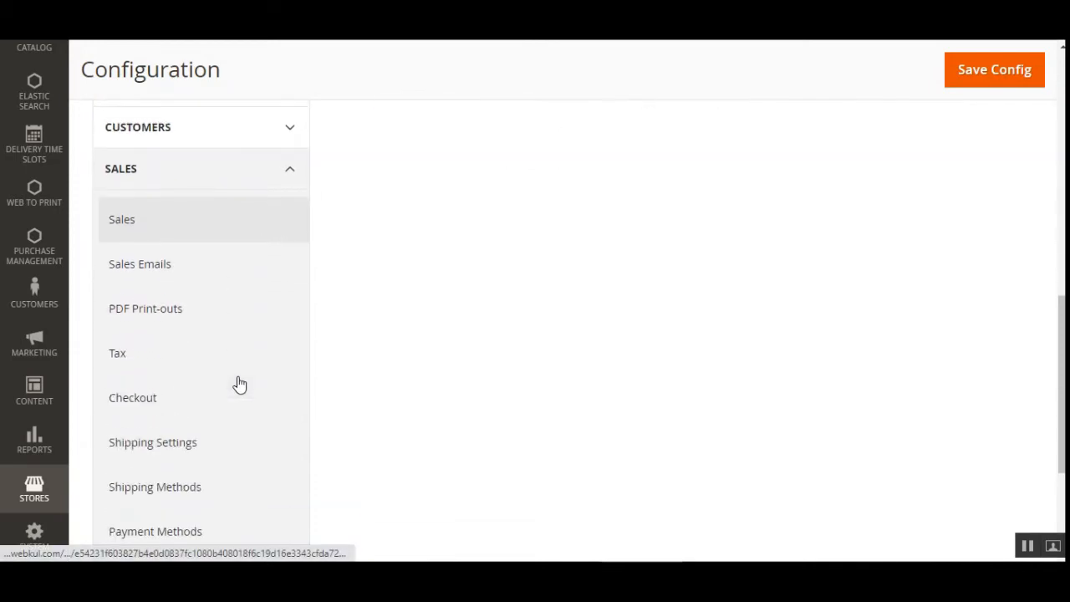
left_click(193, 338)
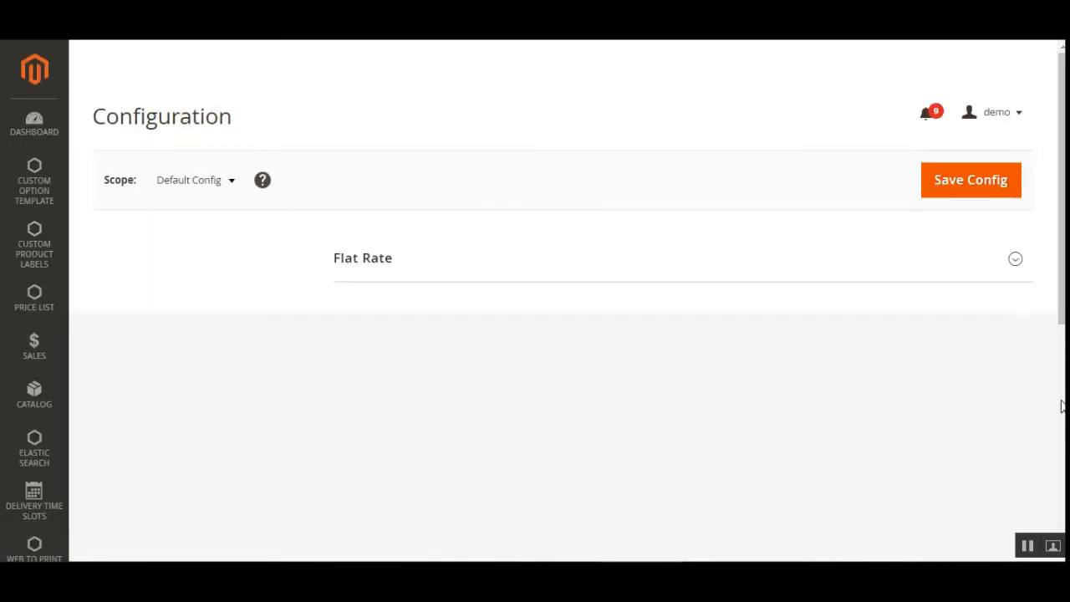
- Review the Frenet Freight Shipping settings, including credentials, default dimensions, error message and applicable countries
scroll(604, 251, "down", 2)
scroll(1044, 275, "down", 5)
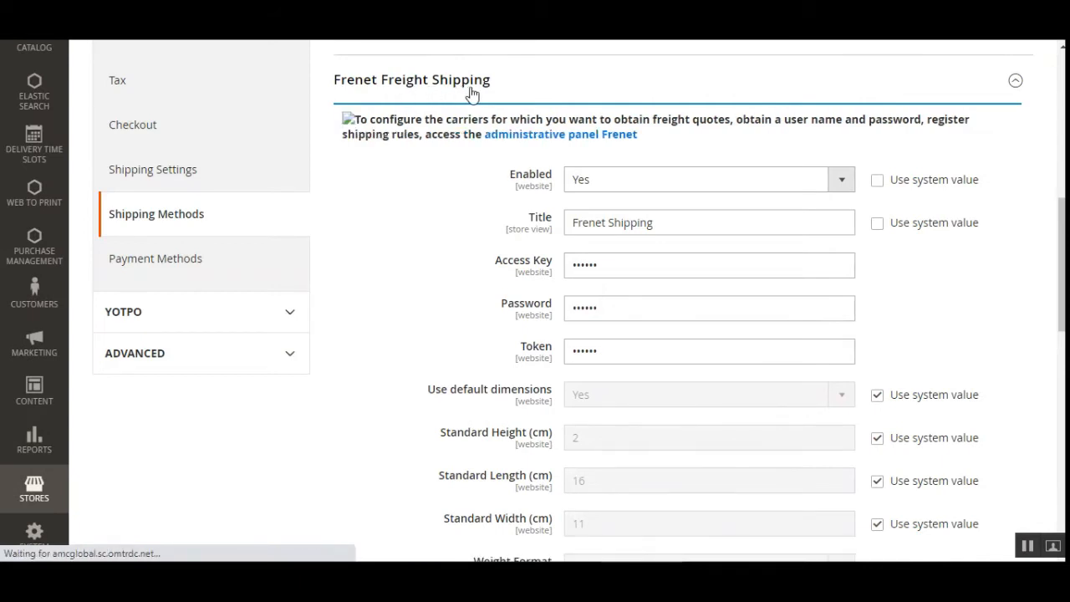
scroll(1062, 267, "down", 1)
scroll(722, 331, "down", 7)
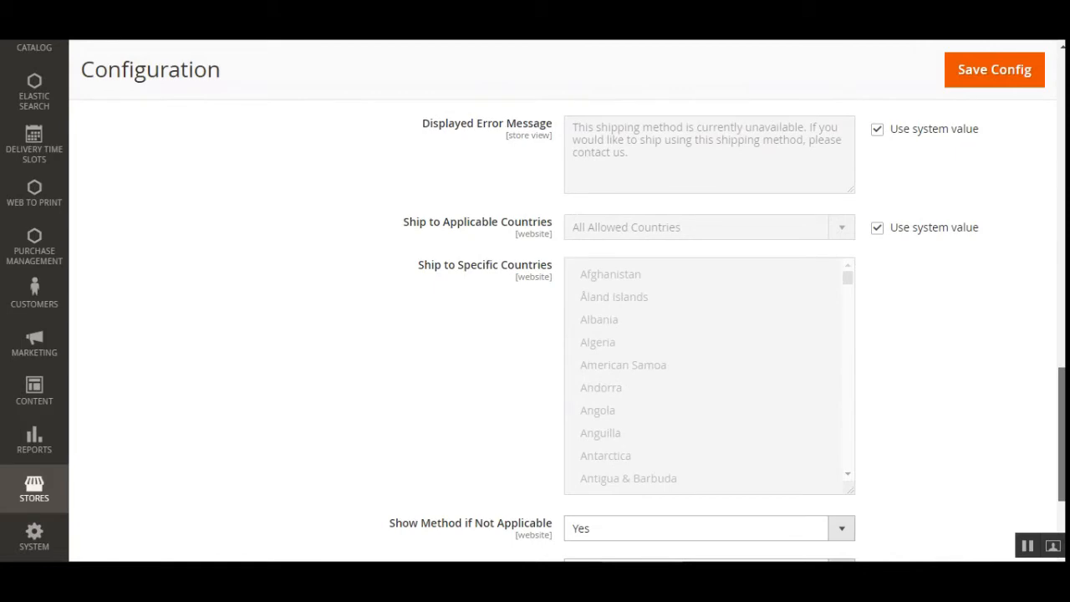
scroll(561, 334, "up", 9)
- Switch to the Webkul user guide and read how to obtain the Frenet Access Key, Password and Token
scroll(560, 335, "down", 2)
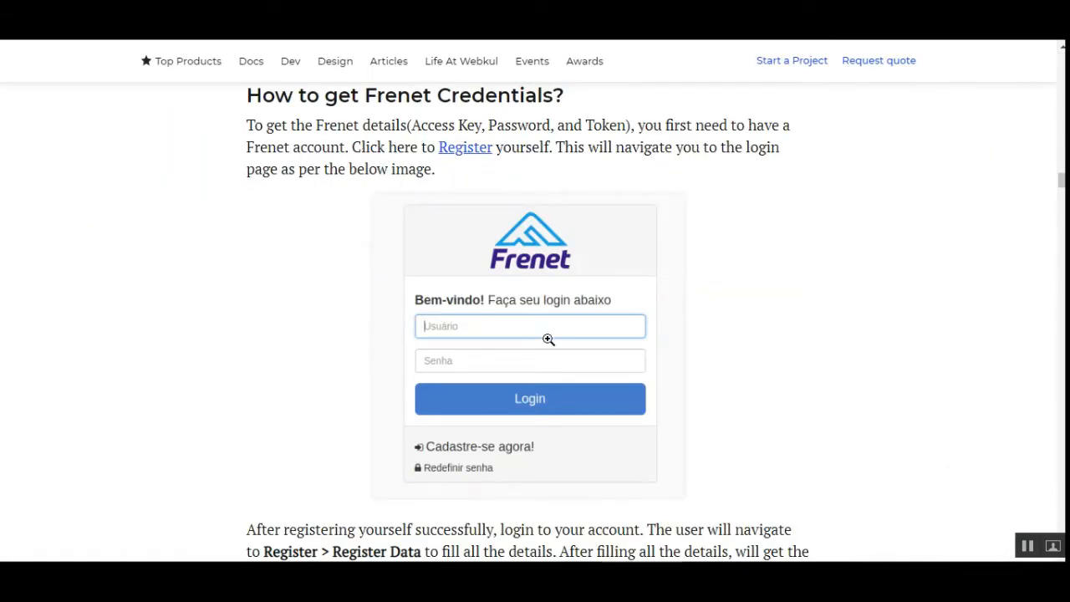
scroll(641, 314, "down", 5)
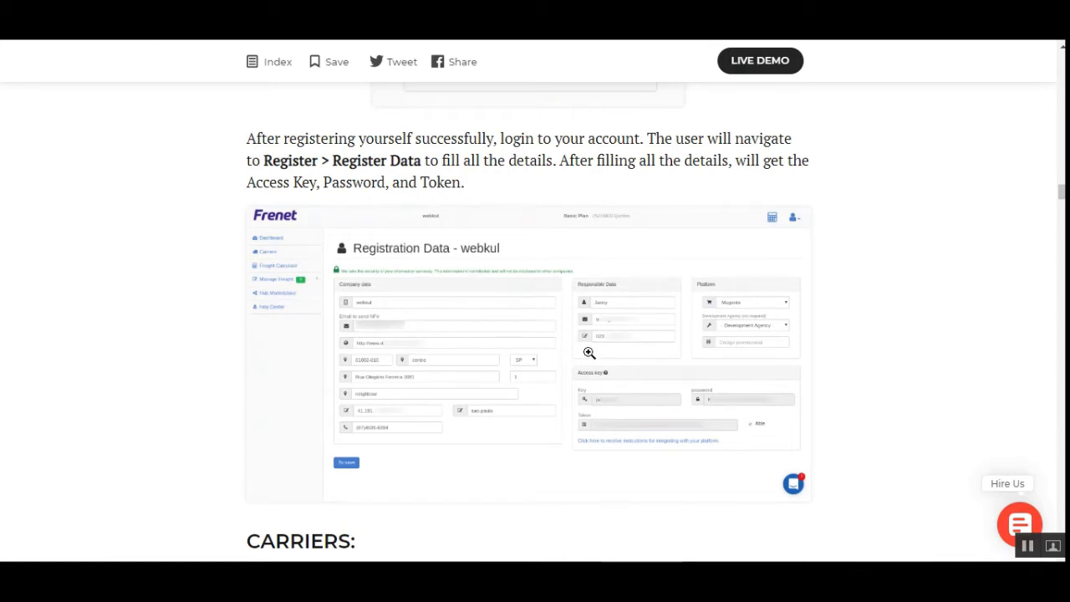
scroll(589, 357, "down", 1)
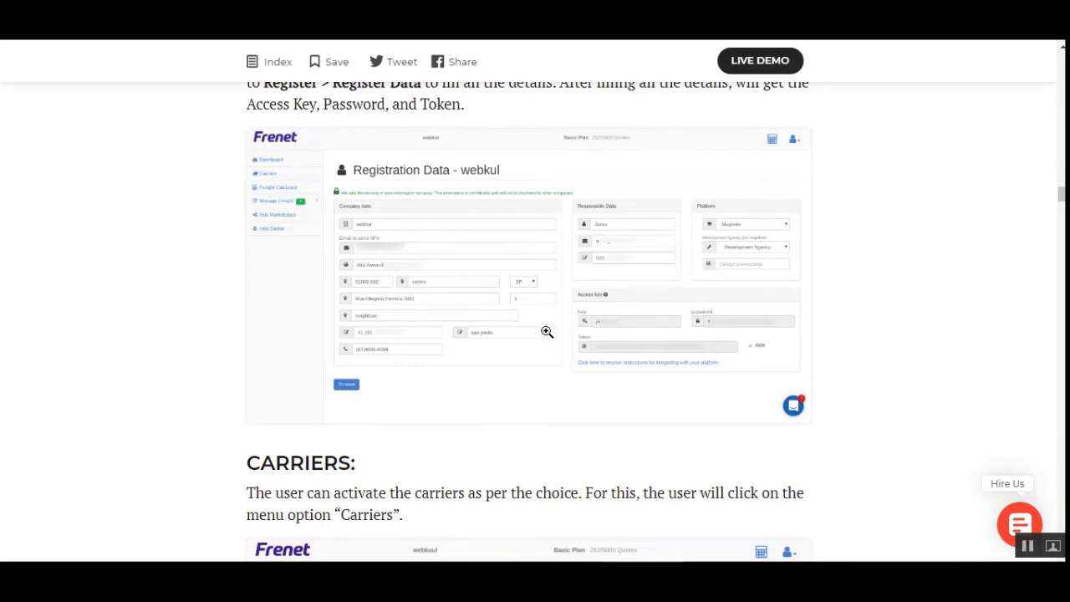
scroll(546, 332, "up", 4)
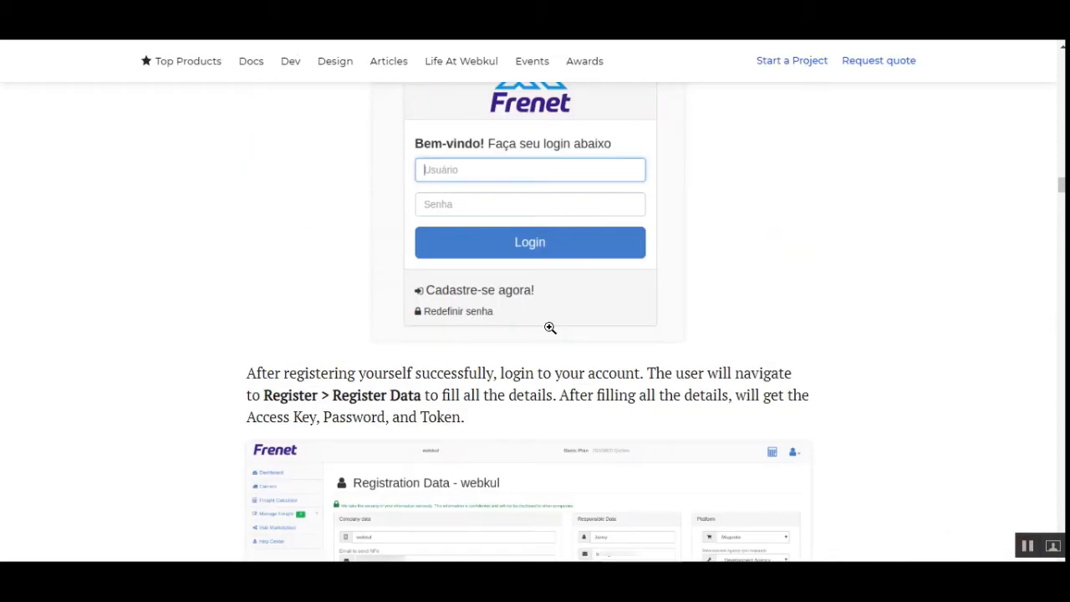
- Read the guide's section on completing the Frenet registration data to obtain the Access Key, Password and Token
scroll(560, 294, "down", 4)
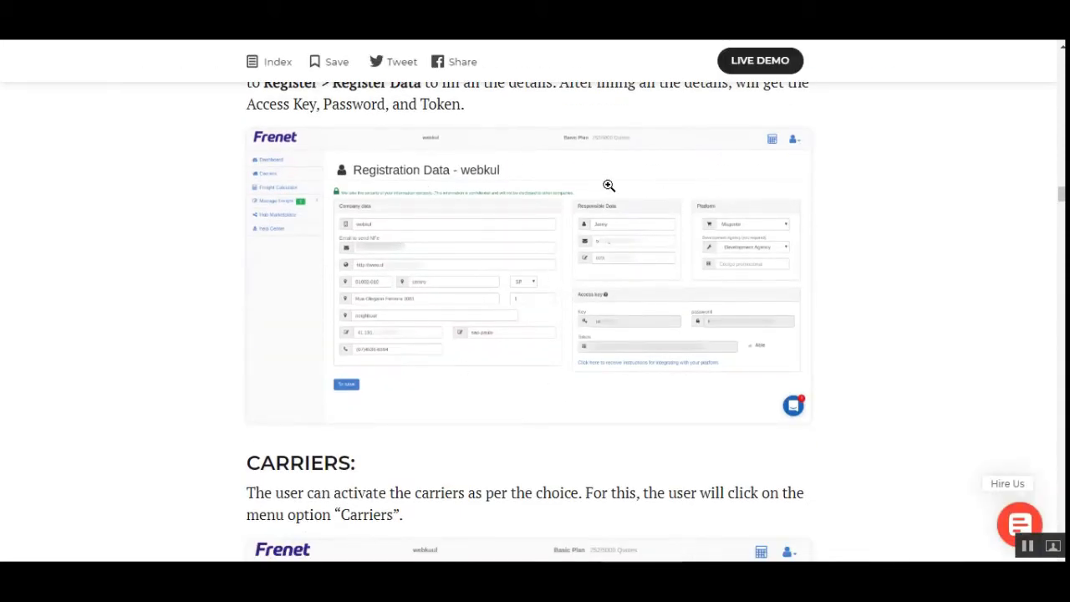
scroll(490, 301, "up", 1)
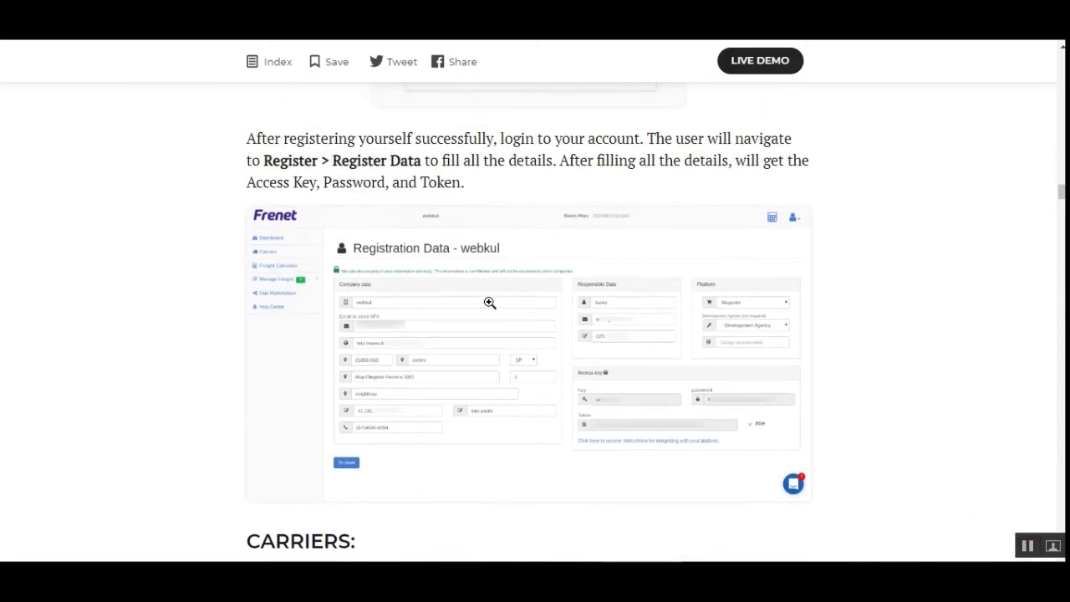
scroll(552, 337, "down", 2)
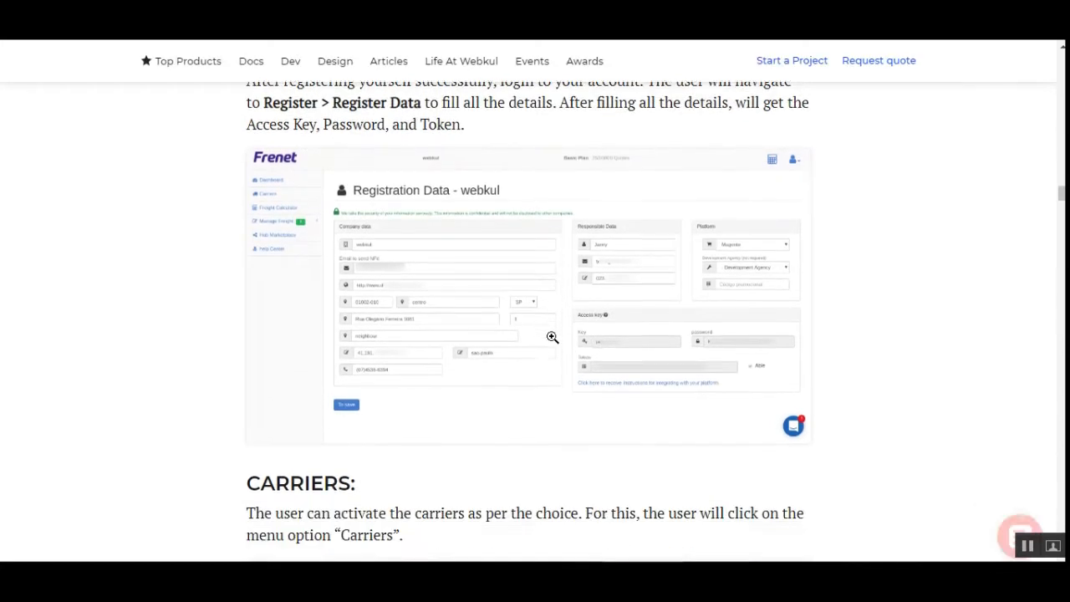
scroll(478, 206, "up", 2)
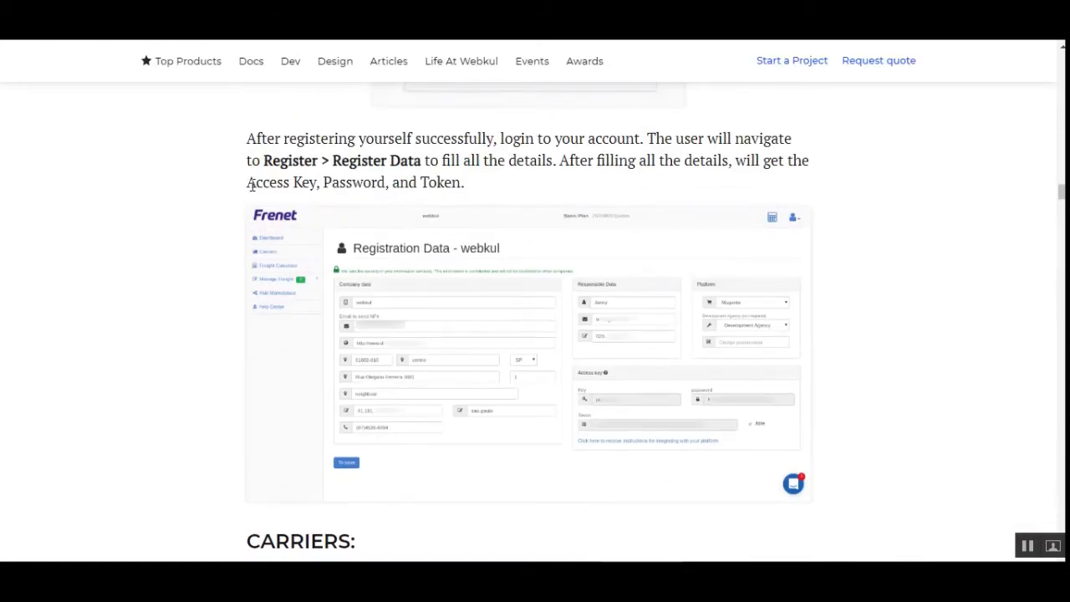
left_click_drag(250, 185, 511, 193)
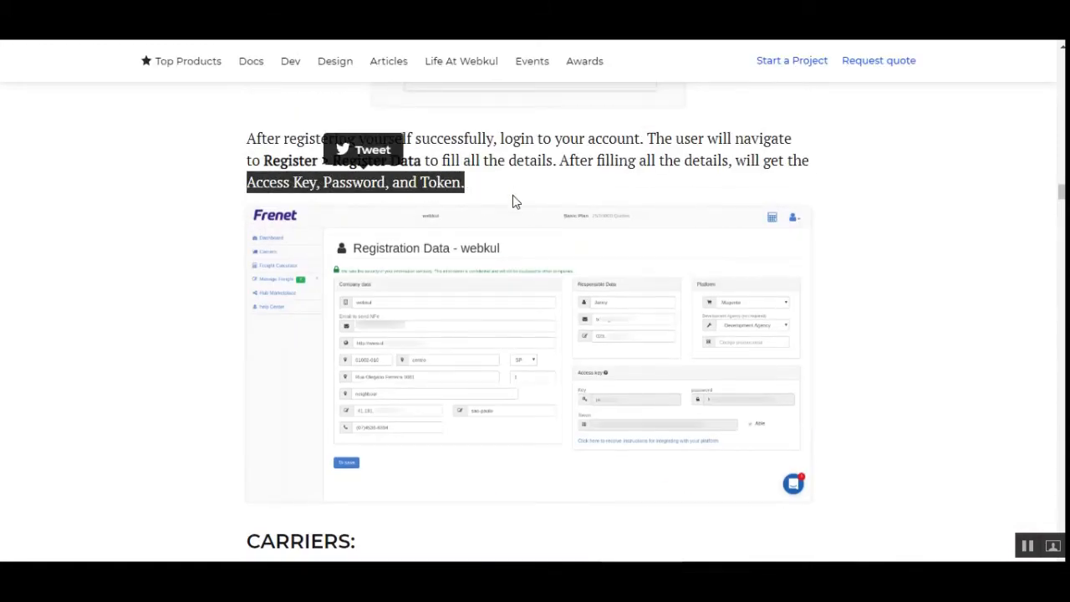
scroll(513, 197, "down", 2)
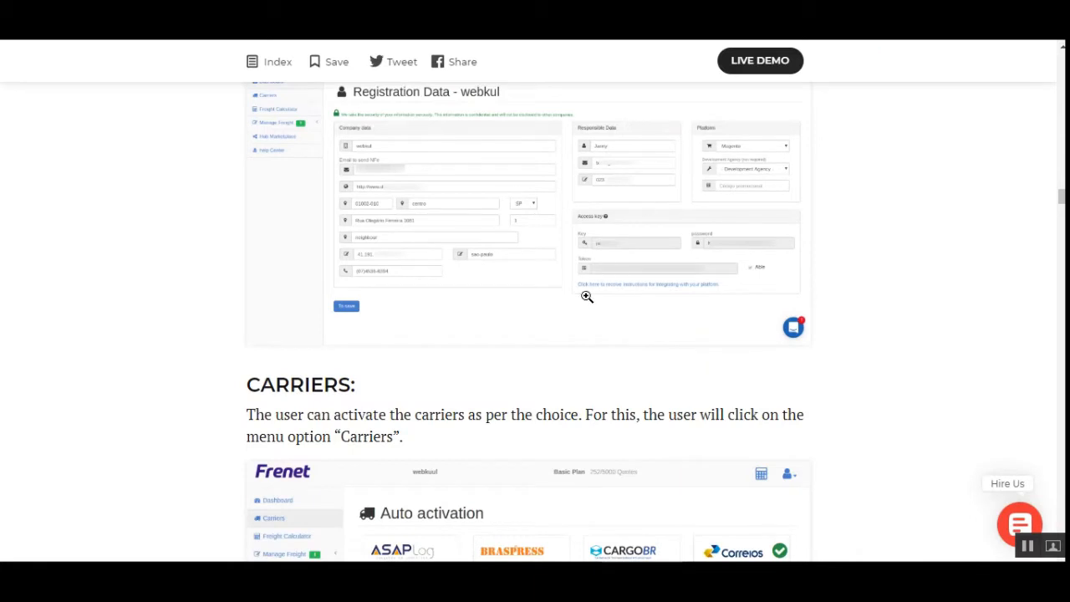
- Read the guide's Carriers section on activating carriers in the Frenet account
scroll(499, 376, "down", 2)
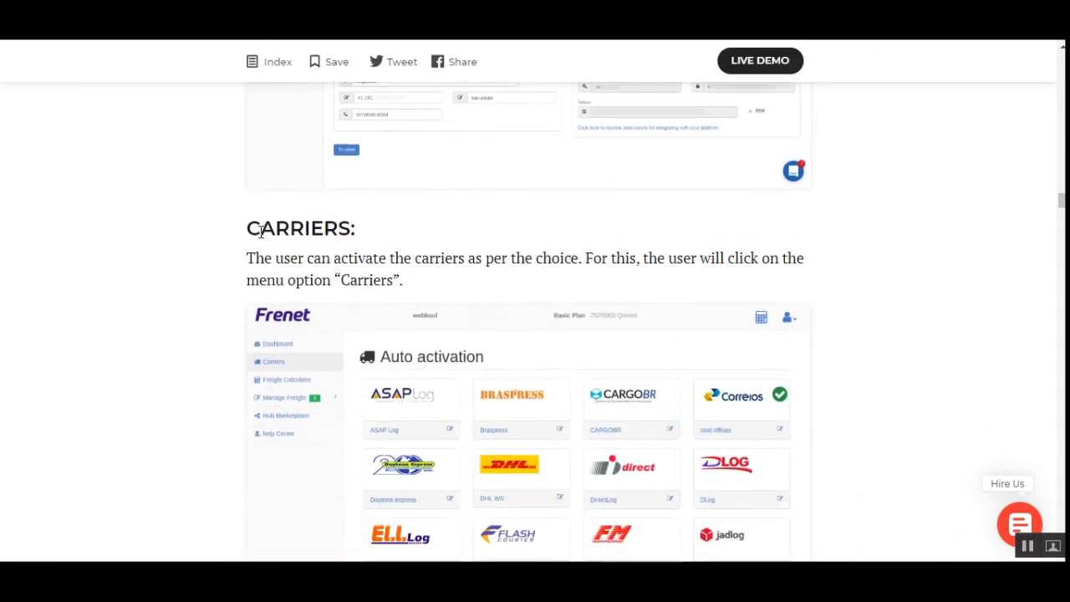
left_click_drag(262, 232, 356, 230)
left_click(411, 258)
scroll(661, 260, "down", 3)
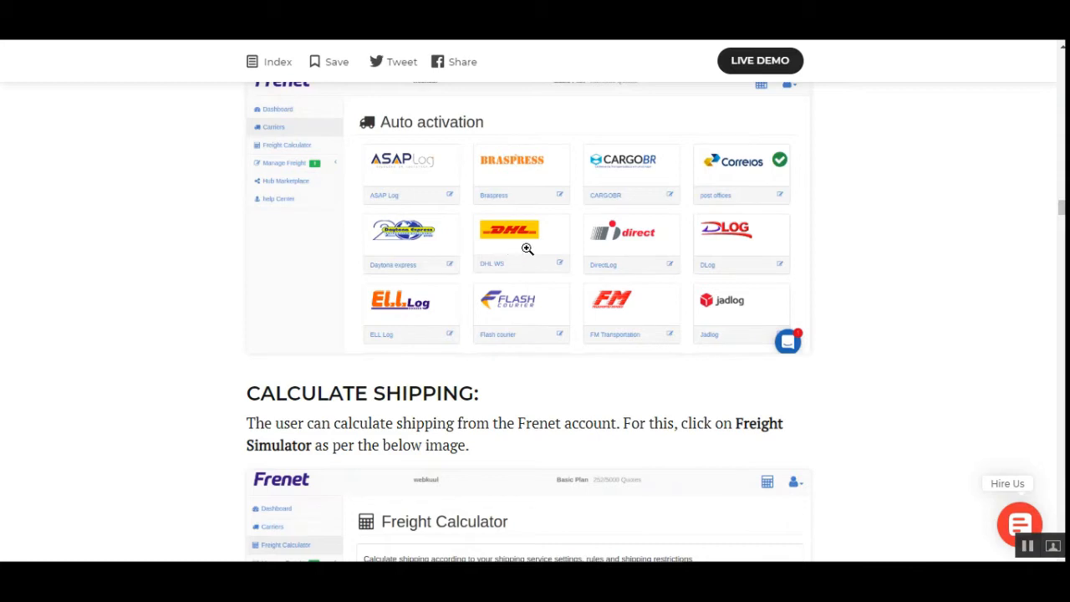
- Examine the guide's Calculate Shipping section with the Freight Calculator and the configuration path under Module Configuration
scroll(518, 319, "down", 2)
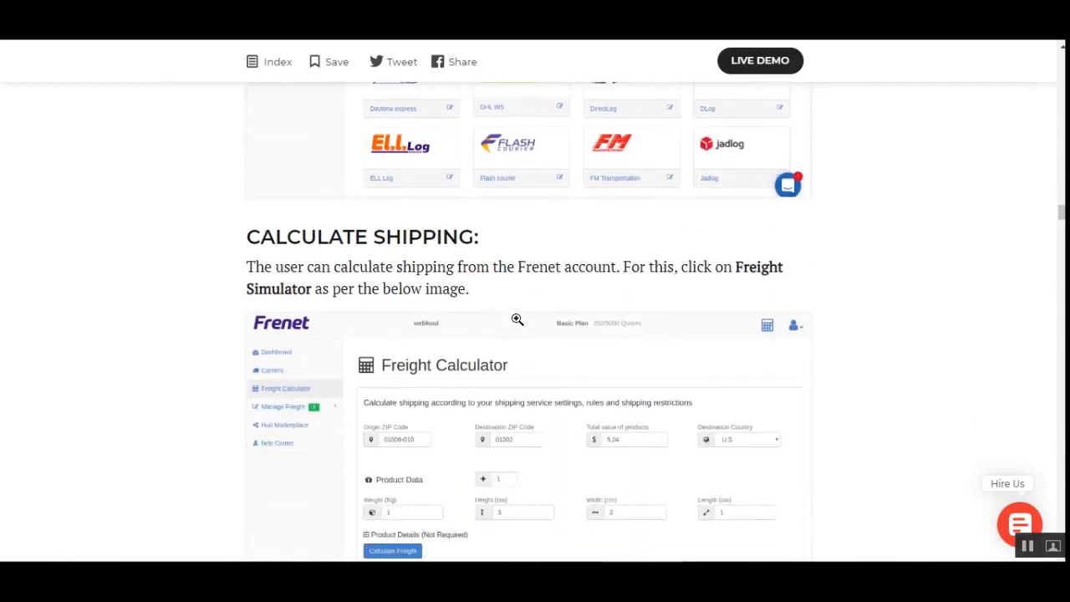
scroll(311, 258, "down", 2)
scroll(306, 238, "up", 1)
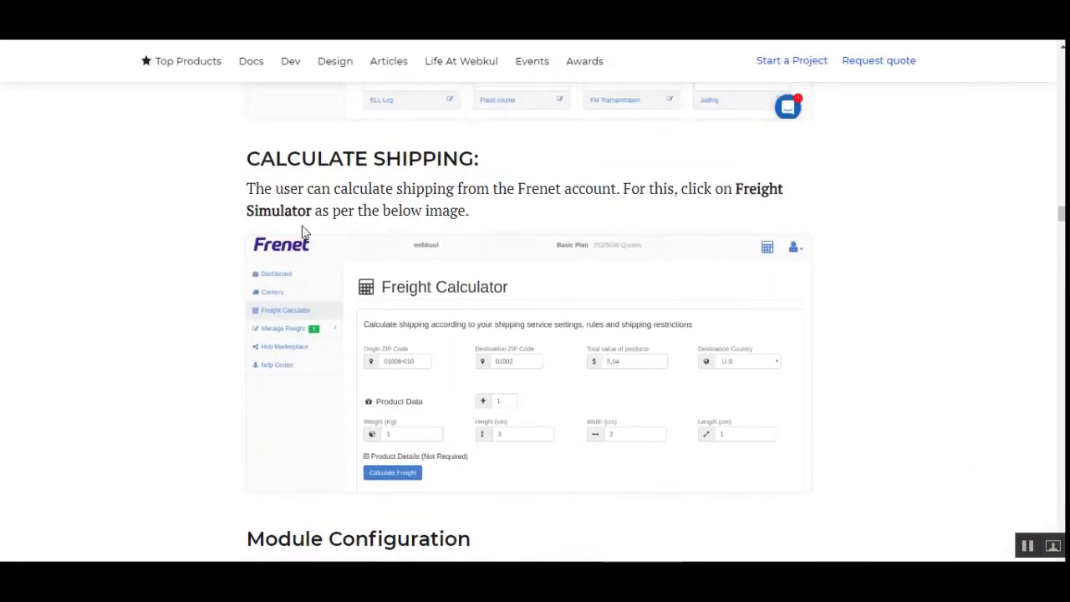
left_click_drag(259, 158, 466, 149)
scroll(491, 429, "down", 2)
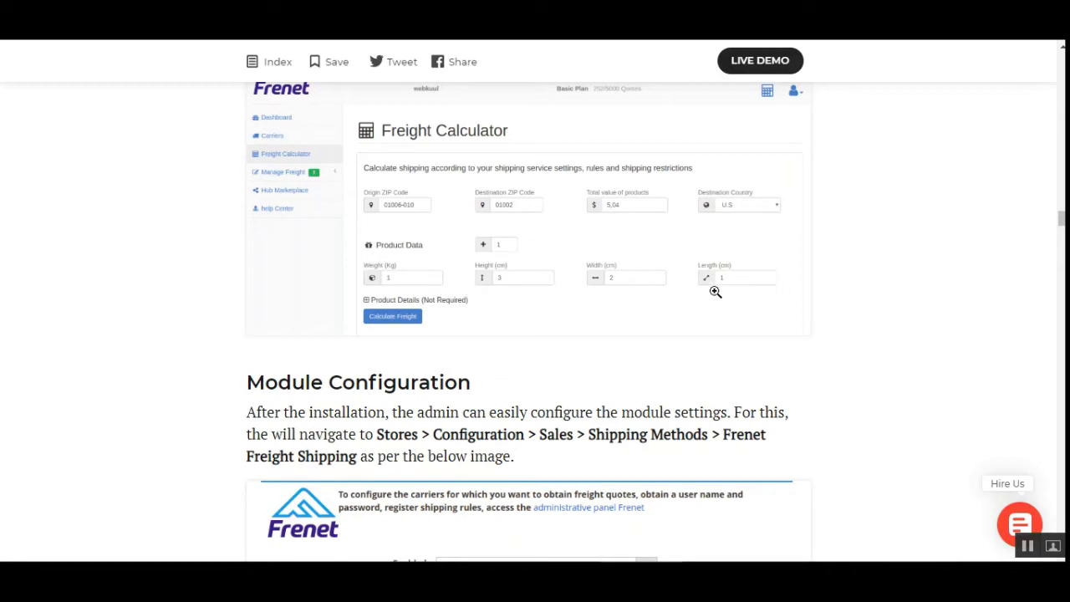
scroll(534, 323, "down", 3)
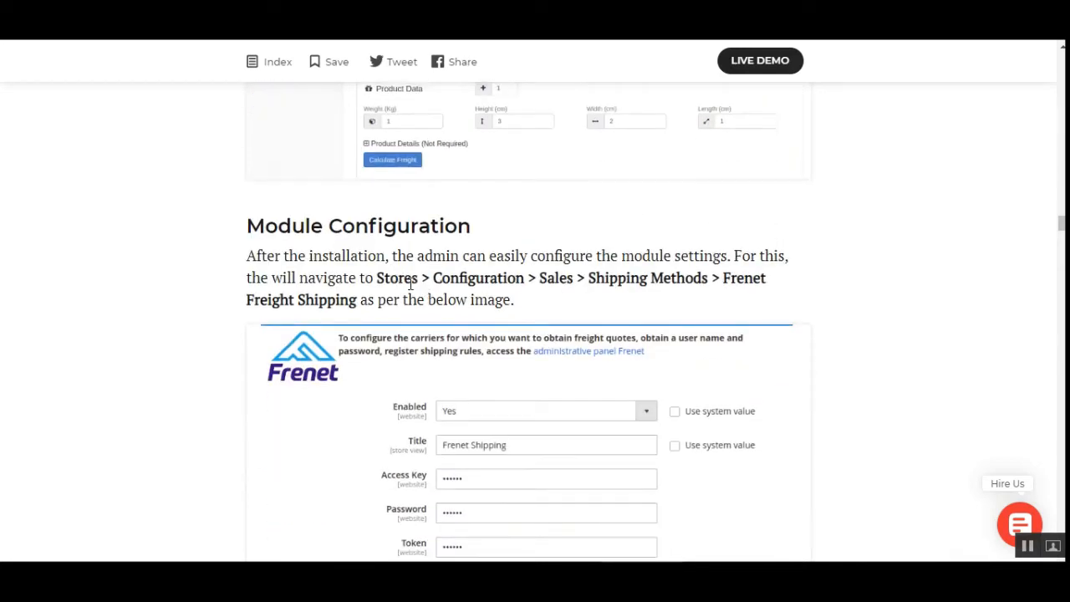
- Switch back to the Magento admin configuration and open the Frenet Freight Shipping settings under Shipping Methods
scroll(411, 285, "up", 15)
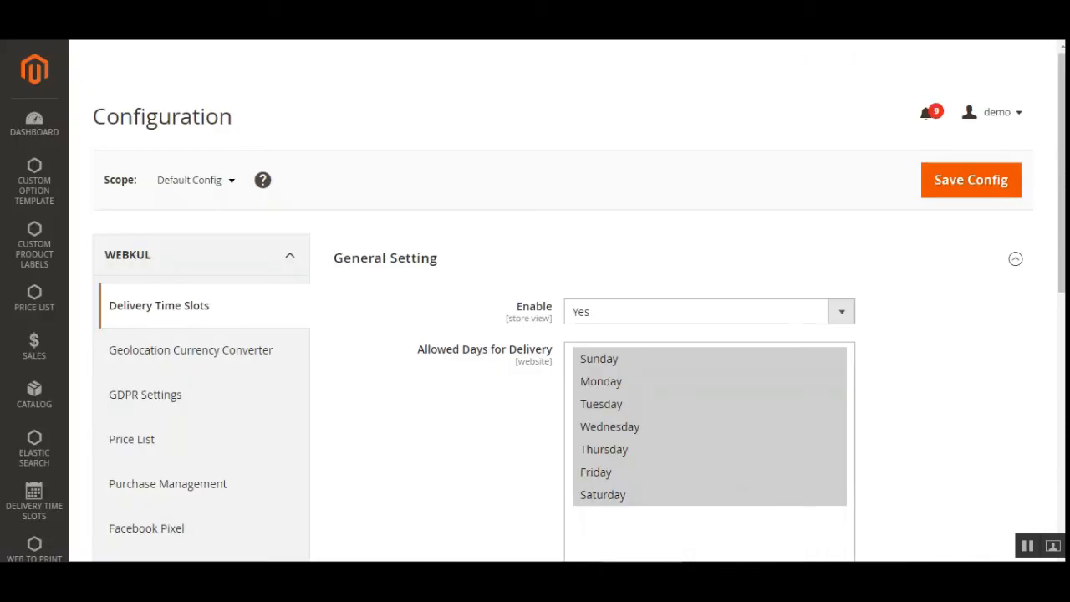
scroll(578, 358, "down", 3)
scroll(578, 358, "down", 1)
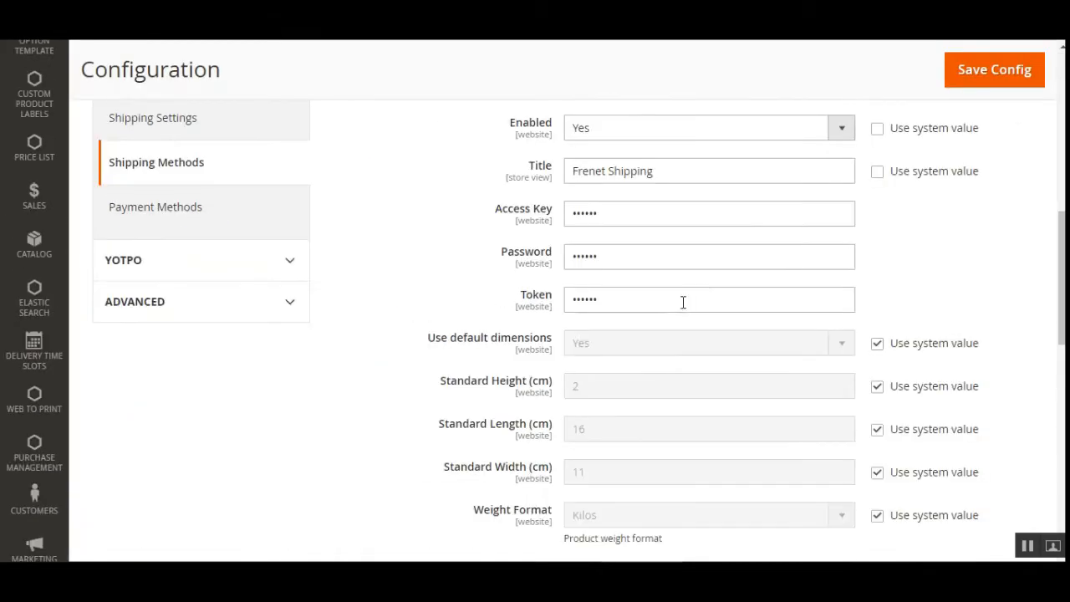
scroll(488, 290, "up", 2)
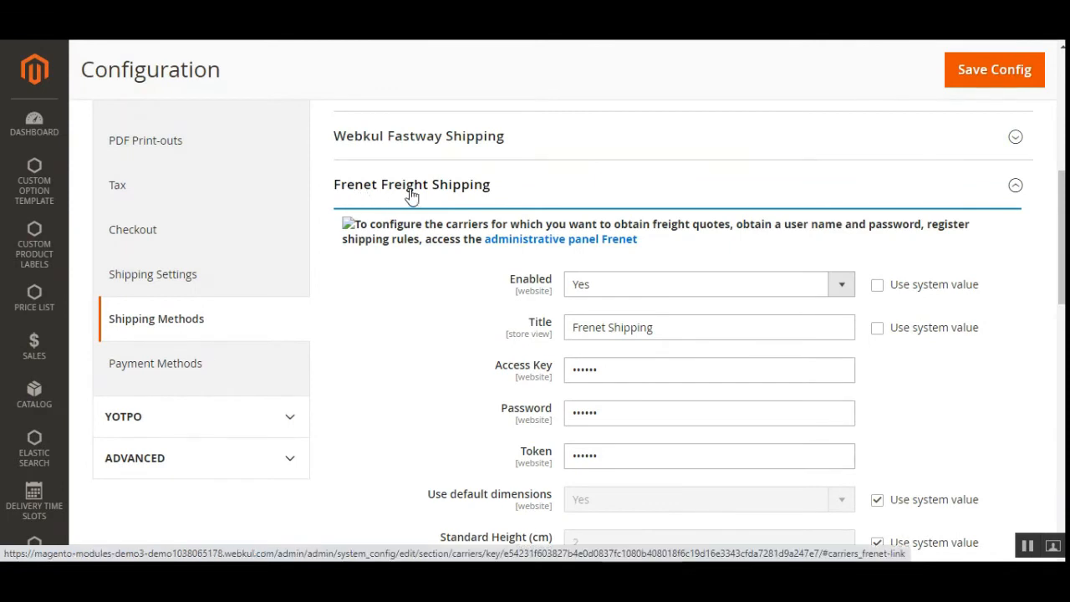
- Review the Enabled options, Title and credential fields of the Frenet Freight Shipping settings
scroll(742, 169, "down", 2)
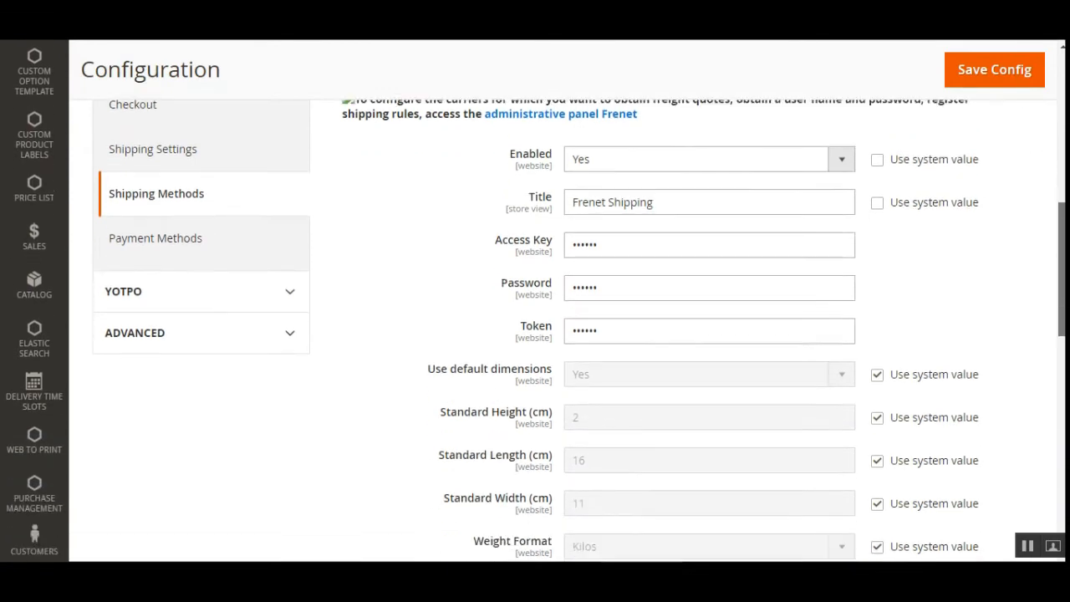
left_click(629, 144)
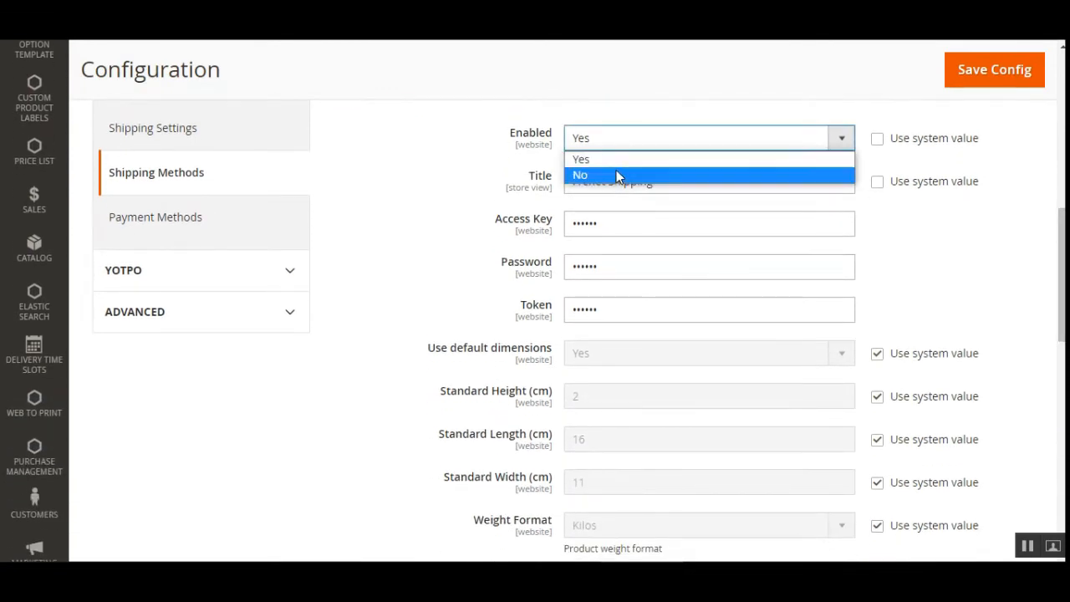
left_click(461, 147)
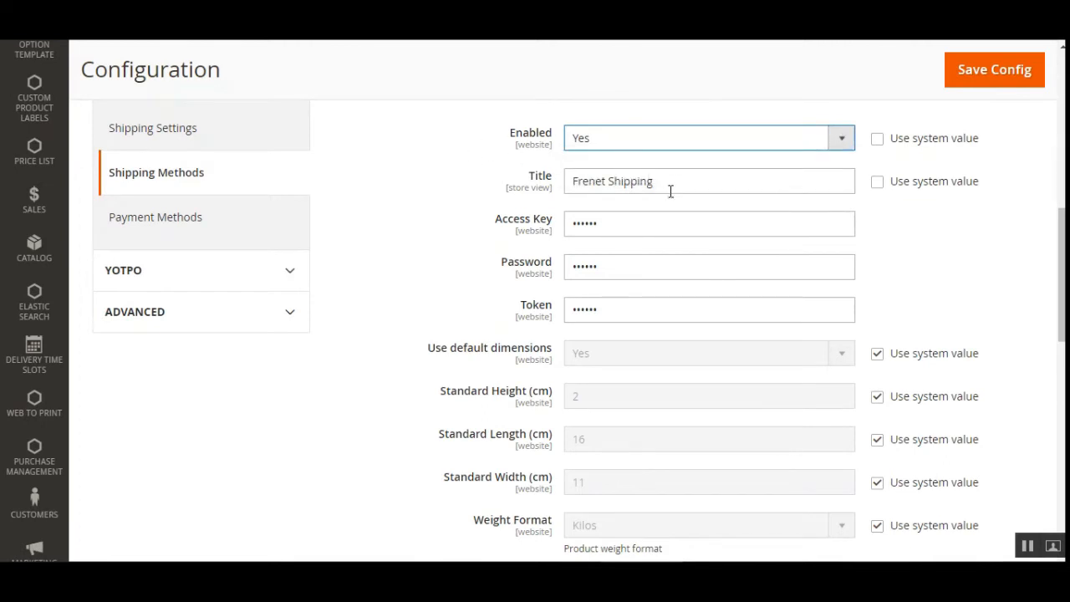
left_click_drag(659, 179, 554, 179)
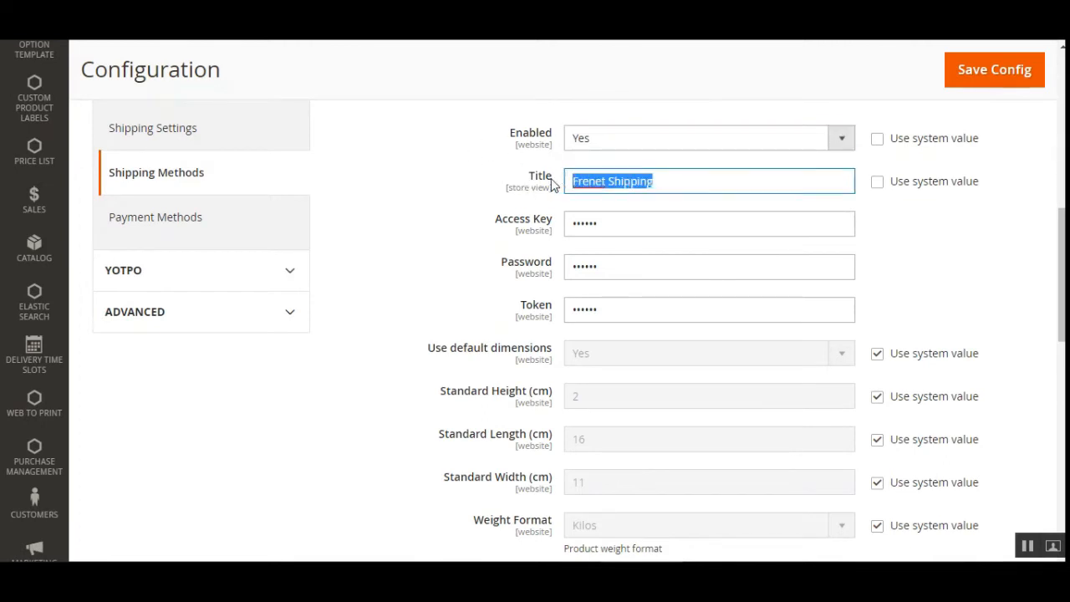
left_click(667, 181)
left_click(1026, 546)
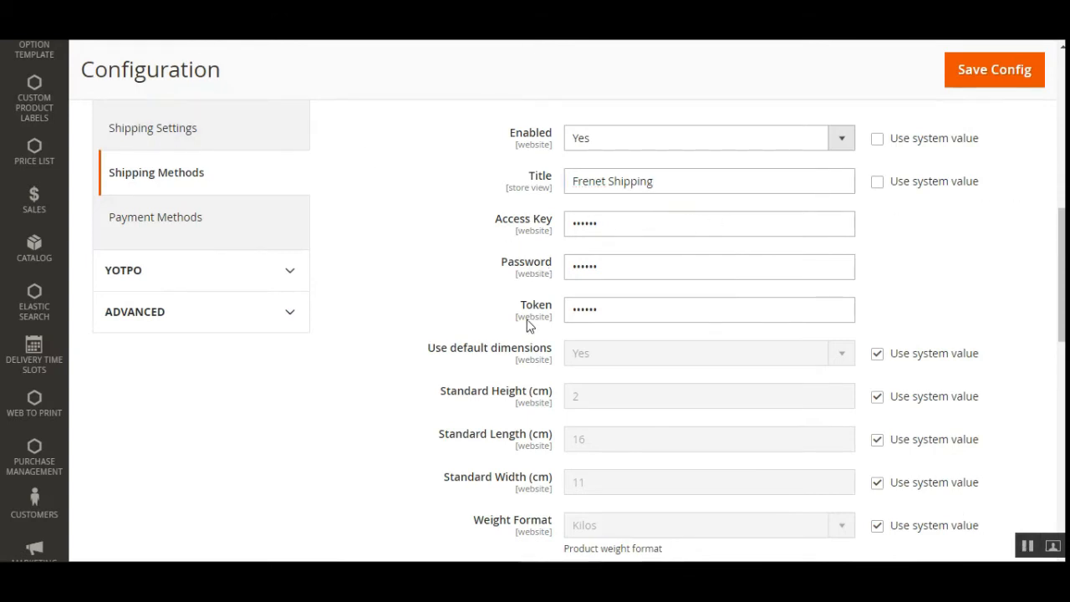
- Review the default dimensions, weight format, delivery time, deadline message and added delivery days of Frenet Freight Shipping
left_click_drag(1062, 326, 1062, 384)
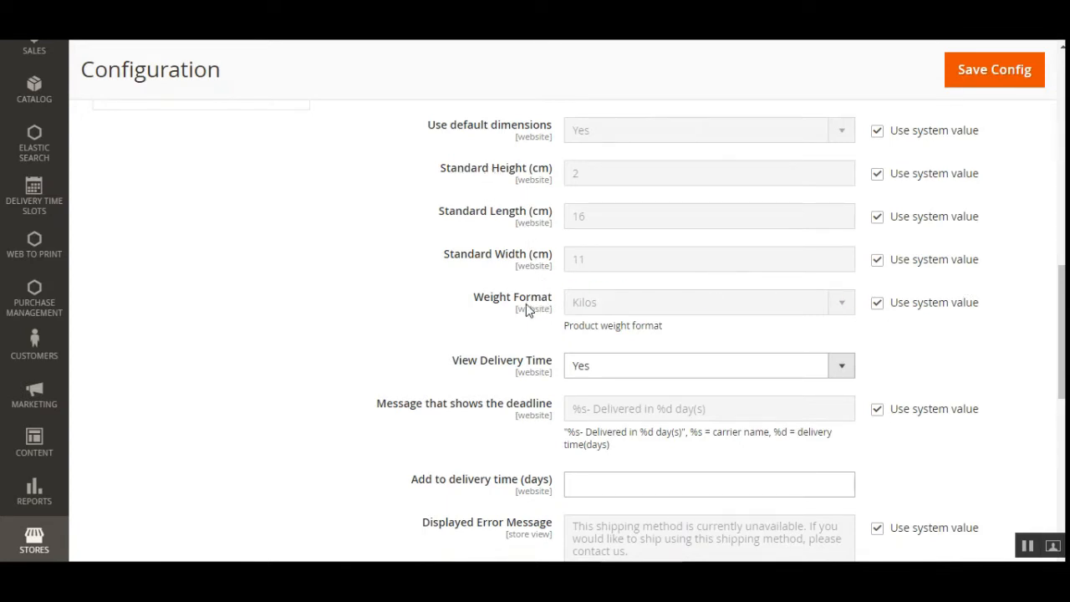
scroll(870, 327, "down", 3)
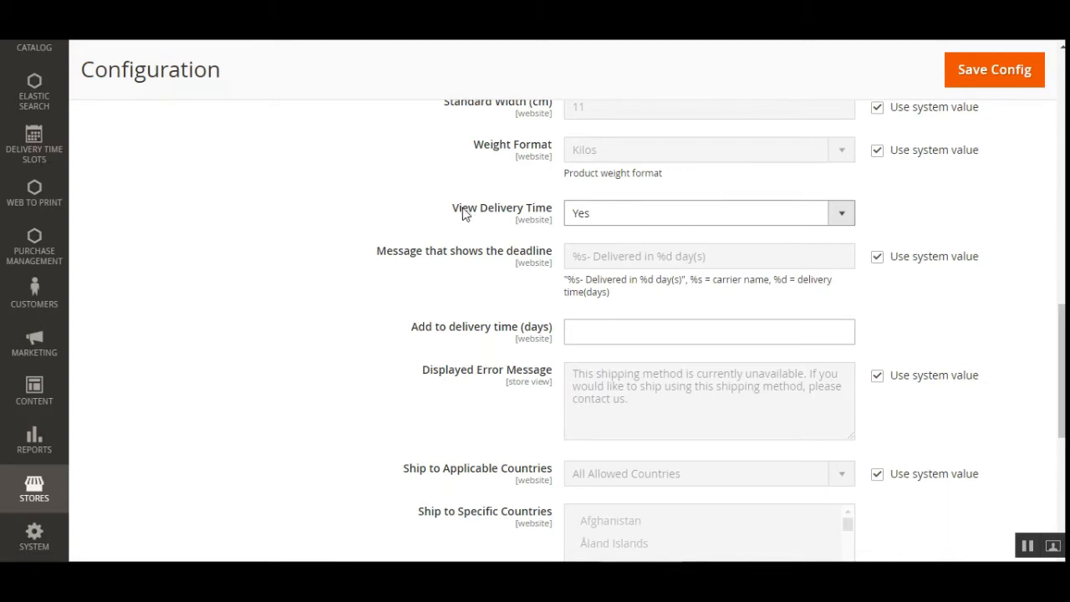
scroll(1062, 372, "down", 1)
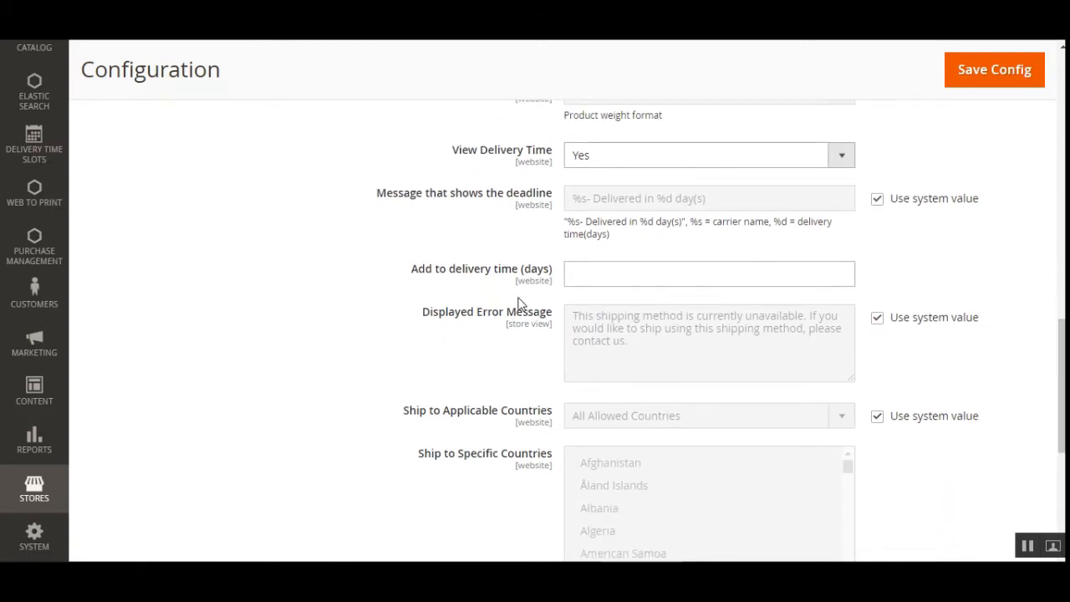
left_click(615, 274)
scroll(968, 343, "down", 3)
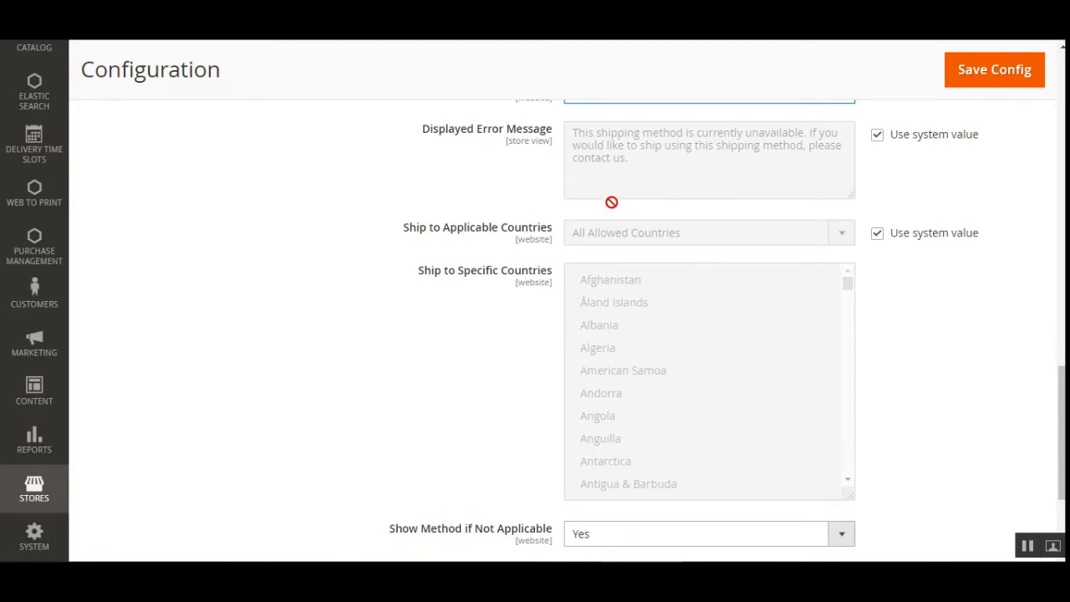
- Override the system value of Ship to Applicable Countries and set it to Specific Countries
left_click_drag(416, 236, 554, 238)
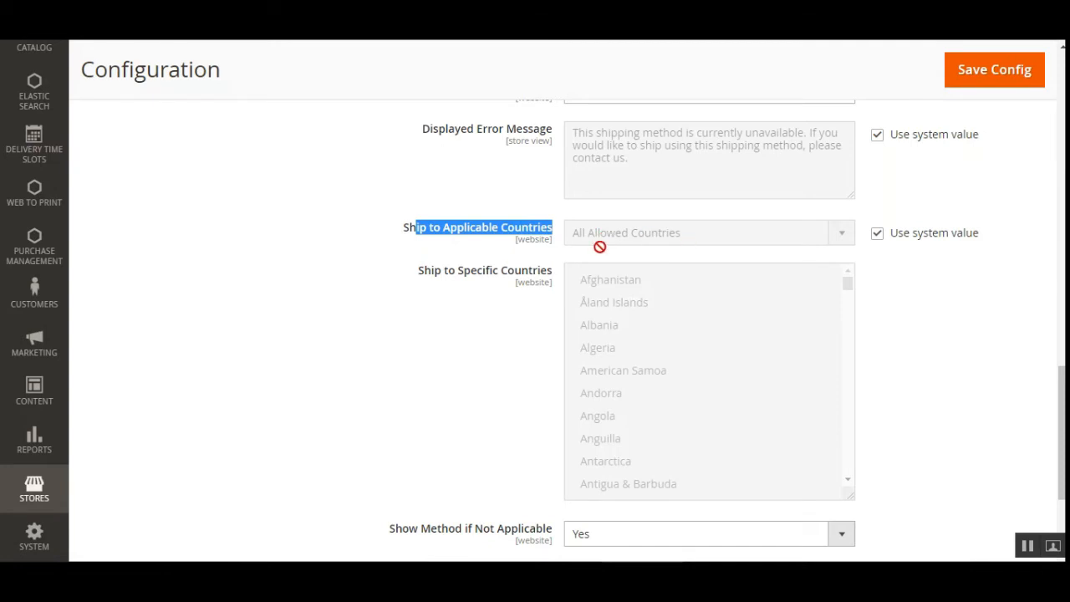
left_click_drag(440, 278, 527, 280)
left_click(527, 280)
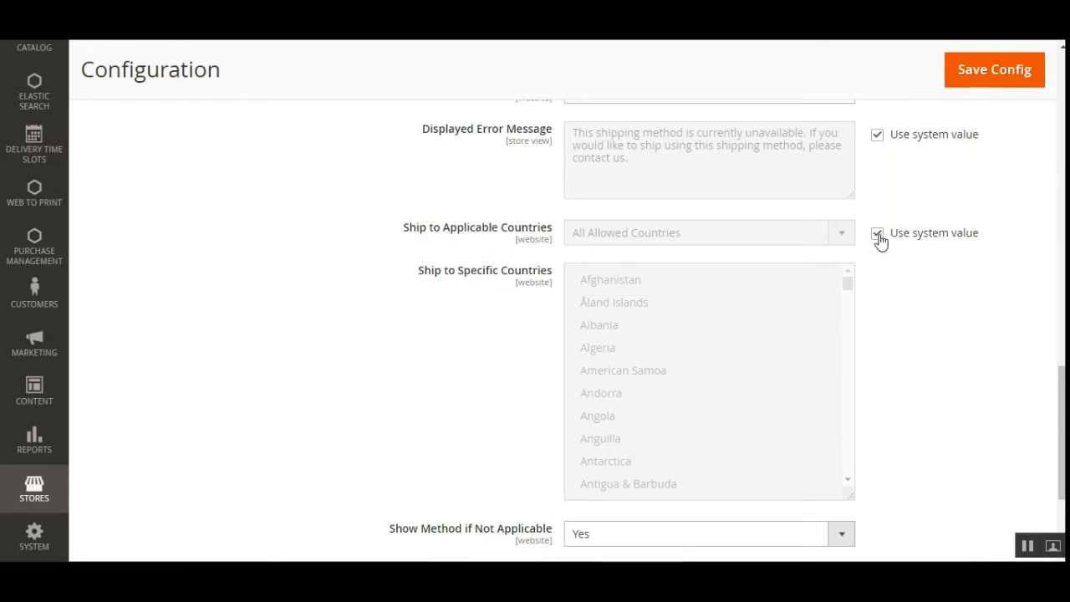
left_click(877, 234)
left_click(652, 239)
left_click(641, 270)
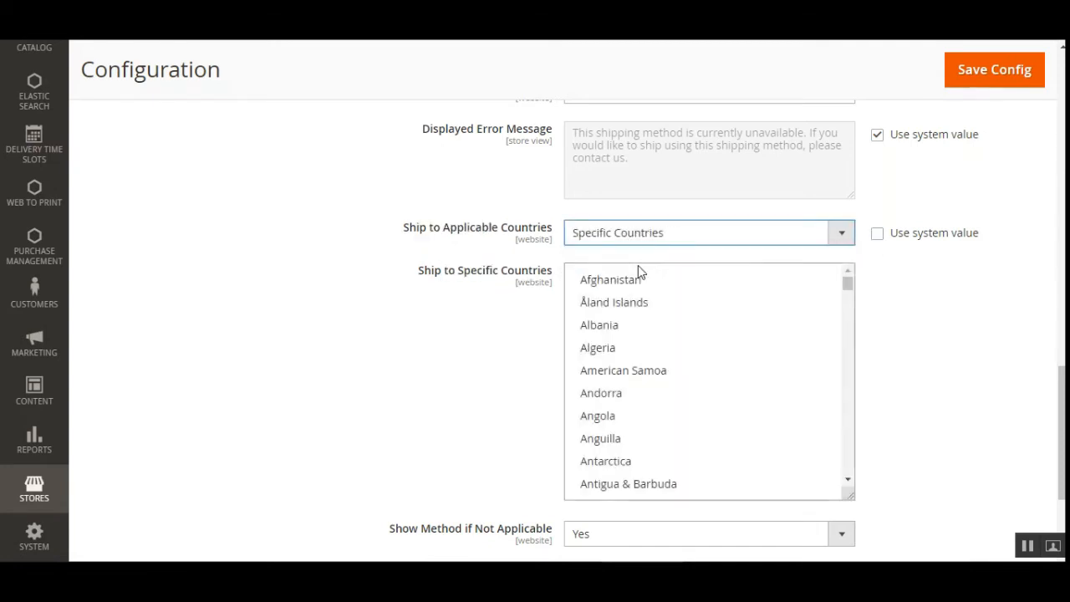
- Select Åland Islands, Albania and Algeria together as the specific countries to ship to
left_click(633, 314)
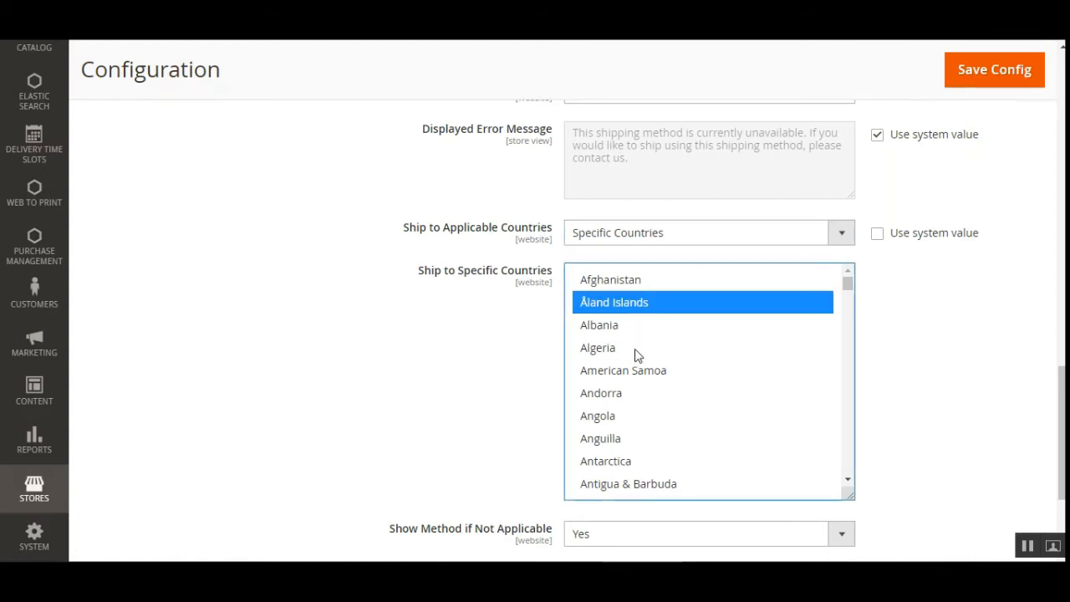
left_click(634, 348)
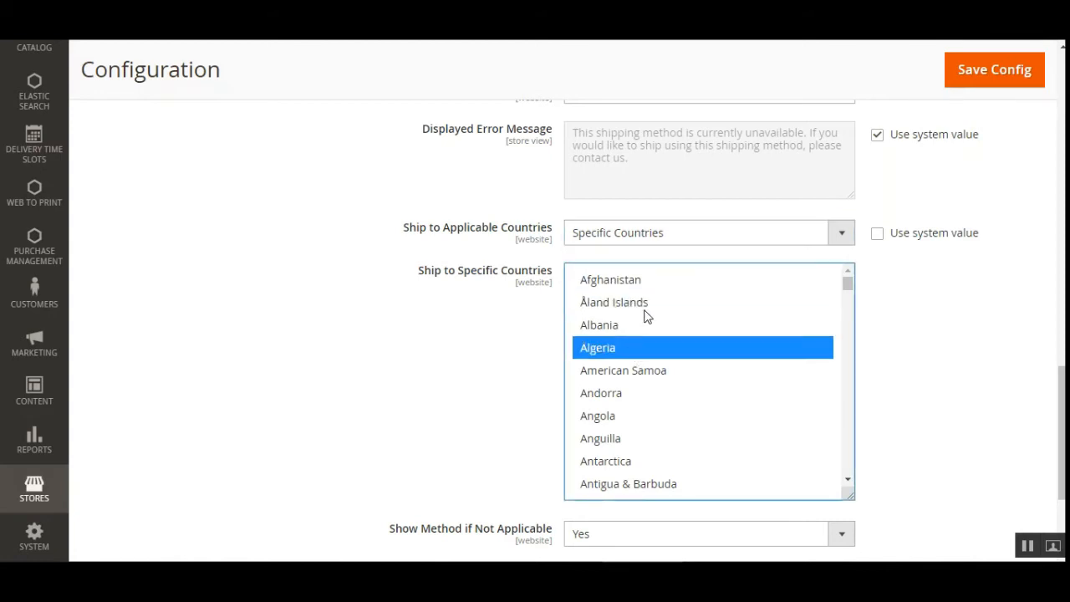
left_click(645, 316, "ctrl")
left_click(636, 328, "ctrl")
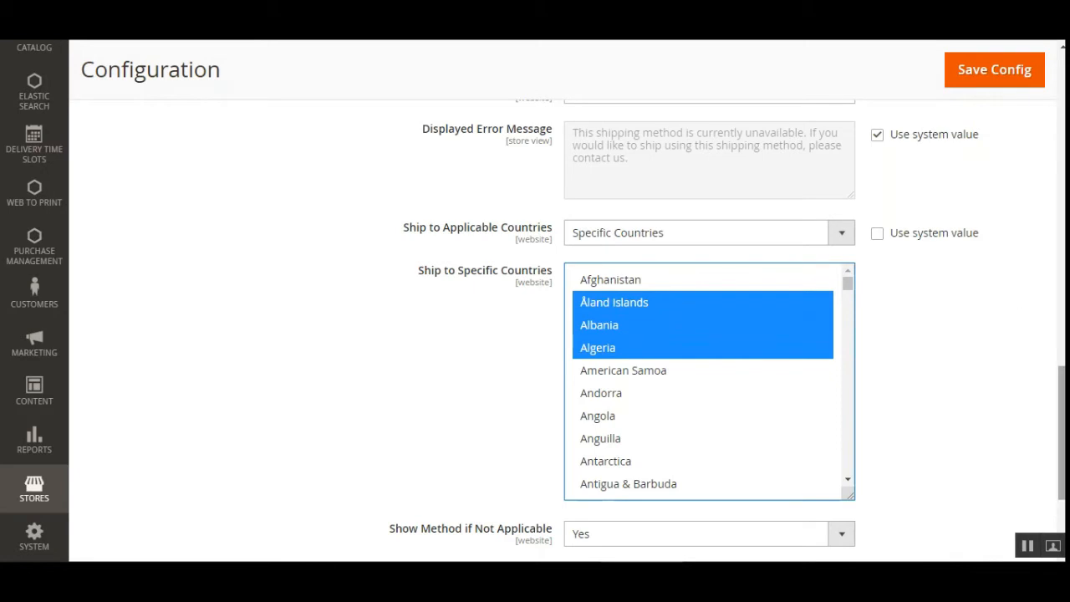
- Review the Show Method if Not Applicable options and the Displayed Error Message setting
scroll(643, 418, "down", 3)
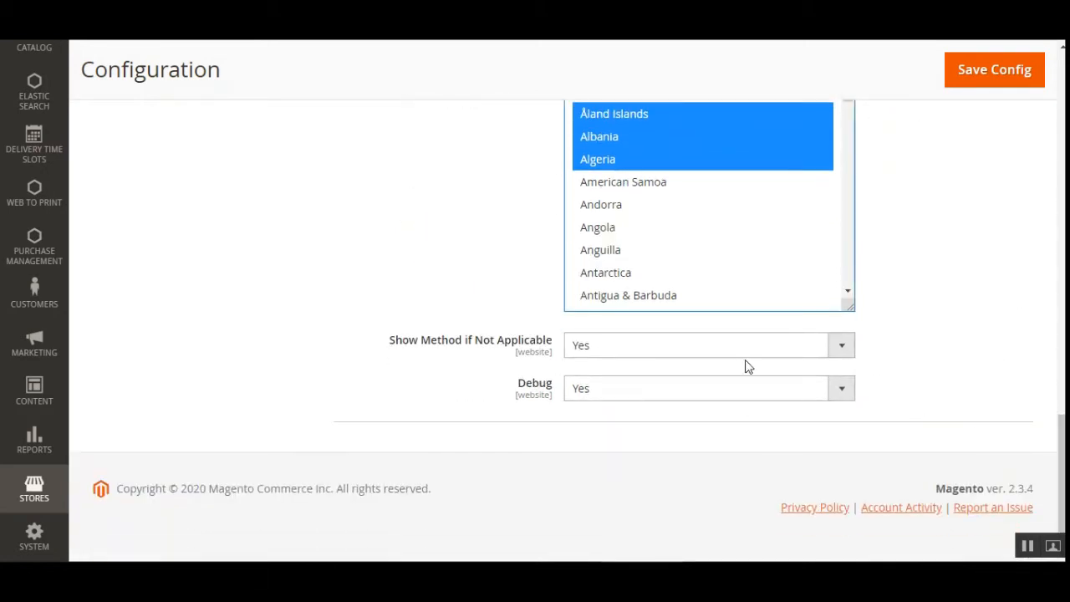
left_click(627, 354)
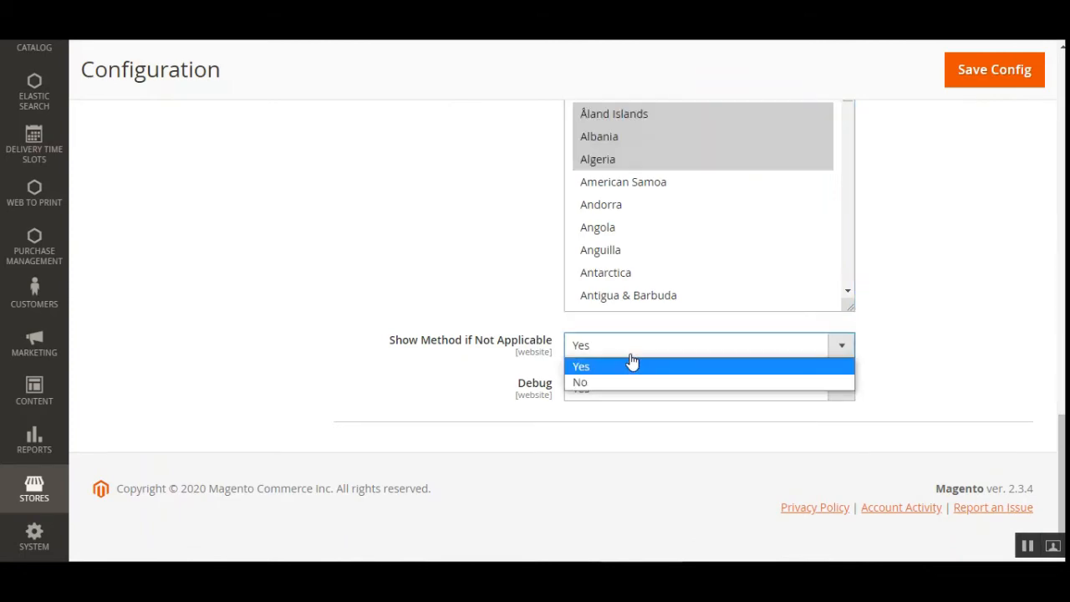
scroll(907, 337, "up", 5)
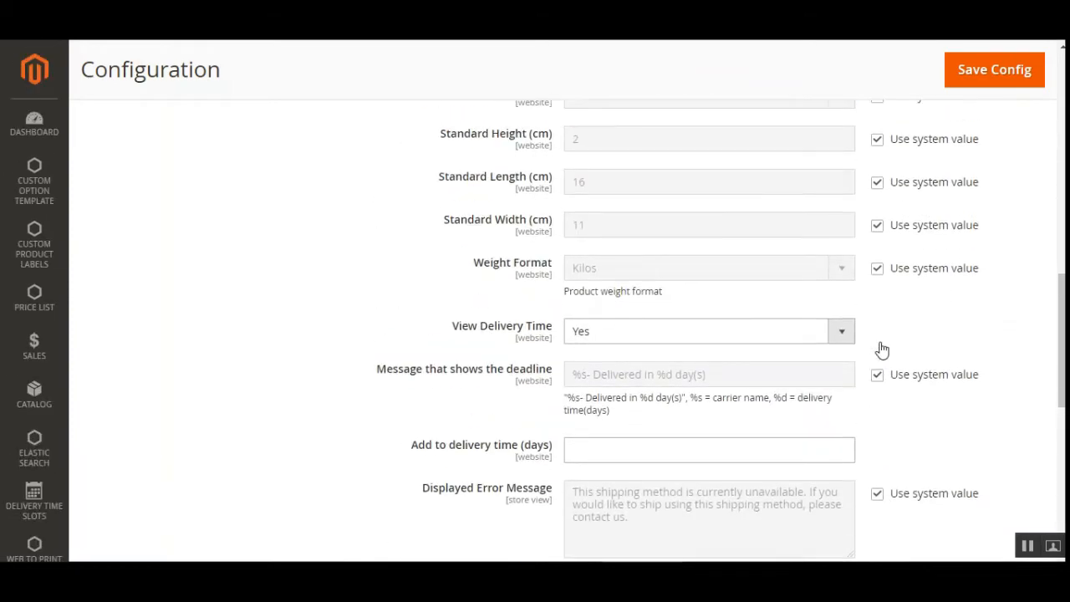
scroll(881, 350, "down", 2)
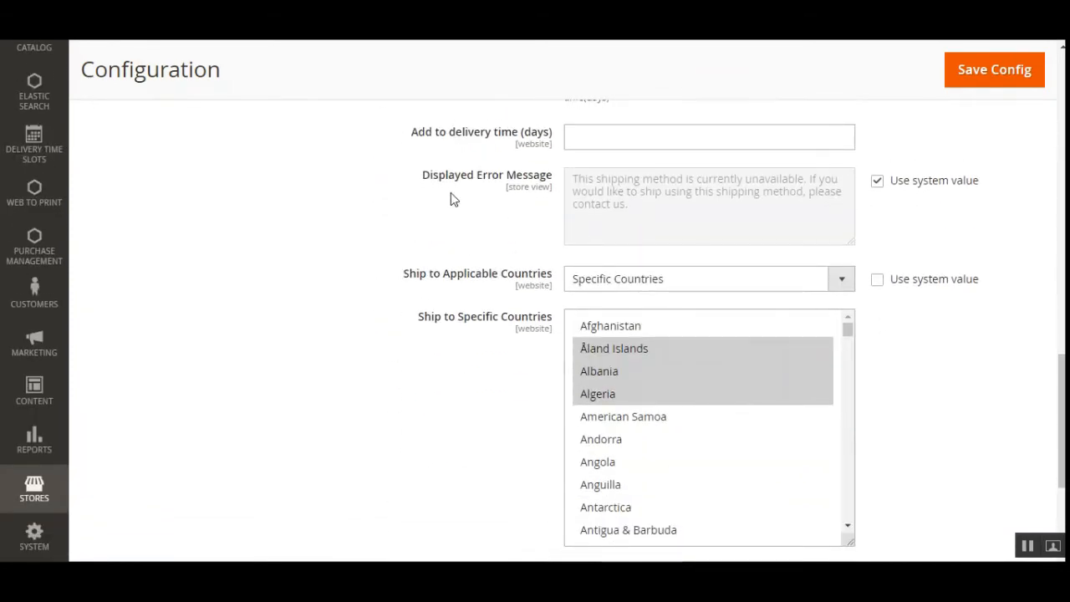
left_click_drag(432, 175, 544, 182)
scroll(662, 404, "down", 3)
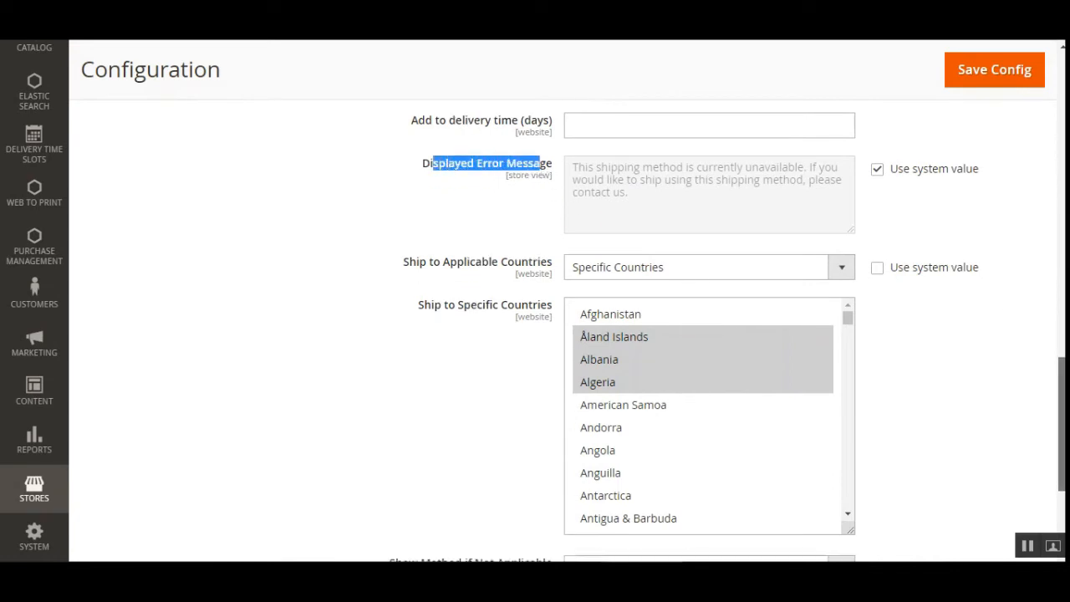
- Check the available options of the Show Method if Not Applicable and Debug settings of Frenet Freight Shipping
left_click(648, 346)
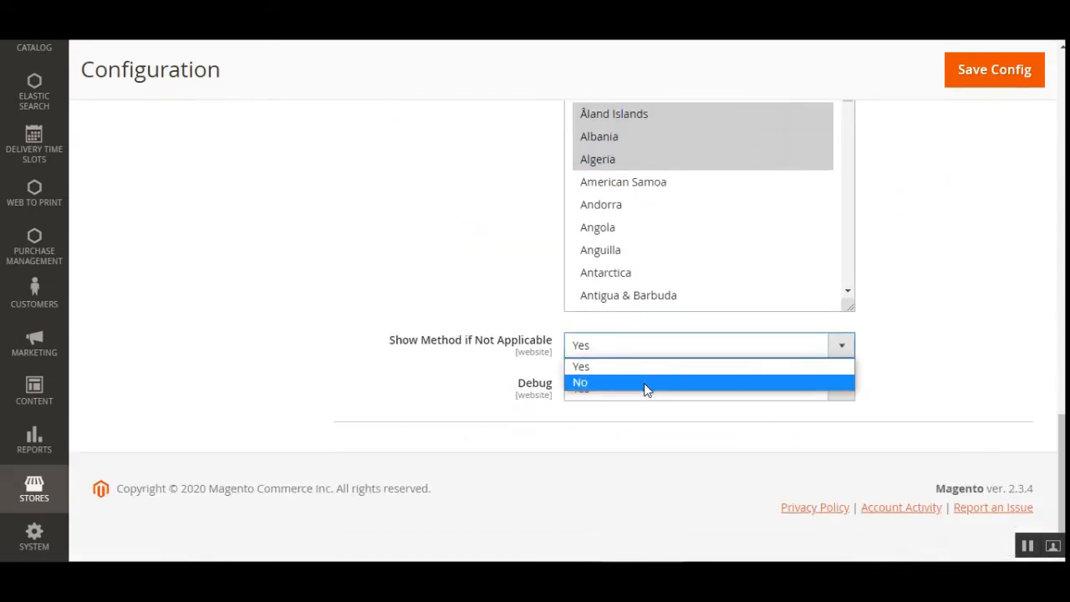
mouse_move(1062, 477)
left_mouse_down()
mouse_move(1062, 448)
mouse_move(1062, 476)
left_mouse_up()
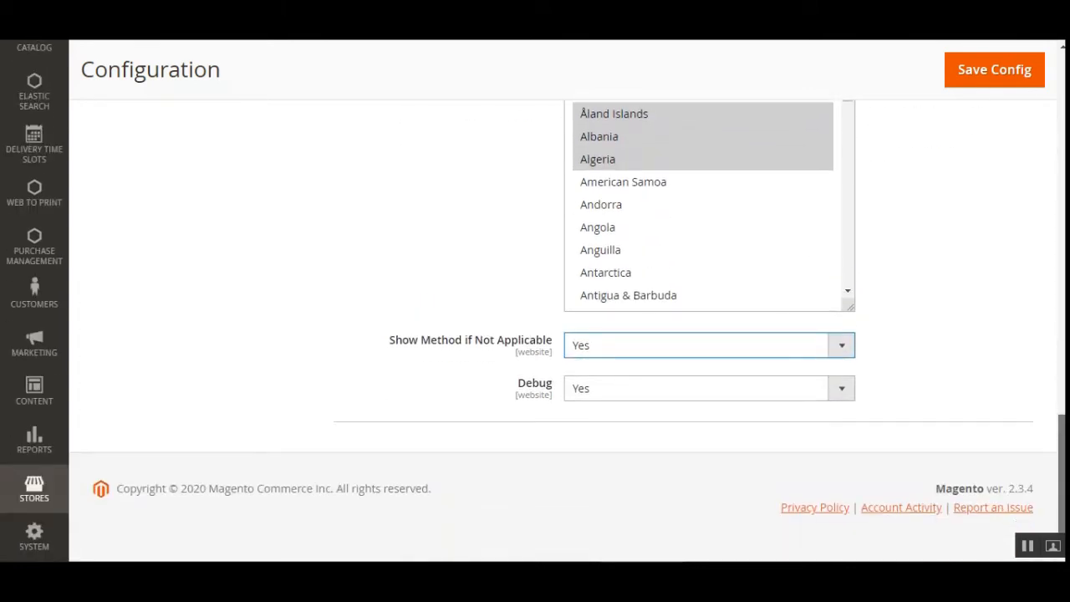
left_click(847, 393)
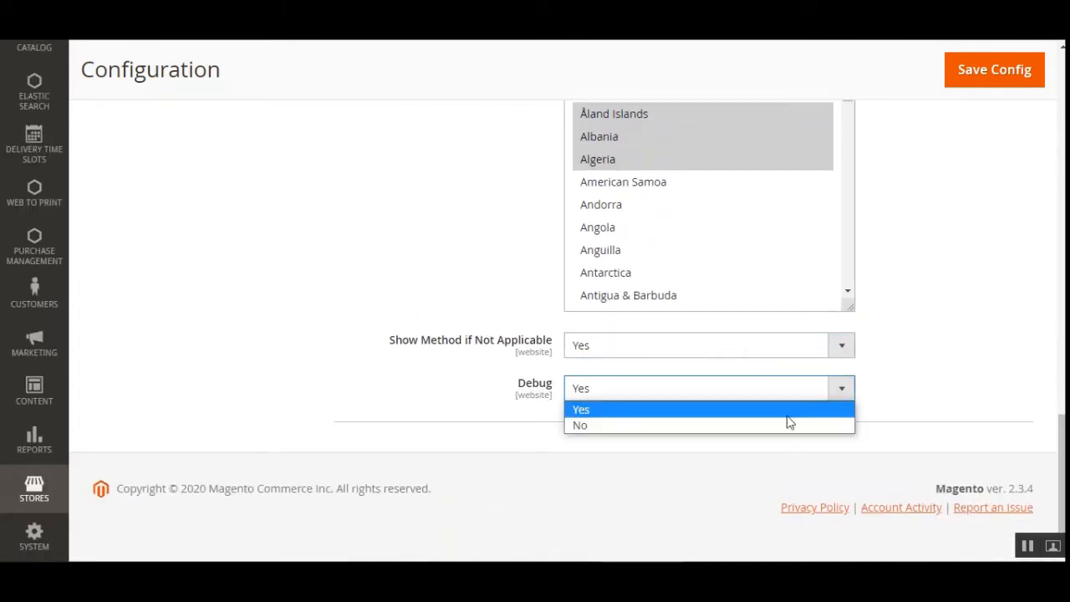
left_click(967, 411)
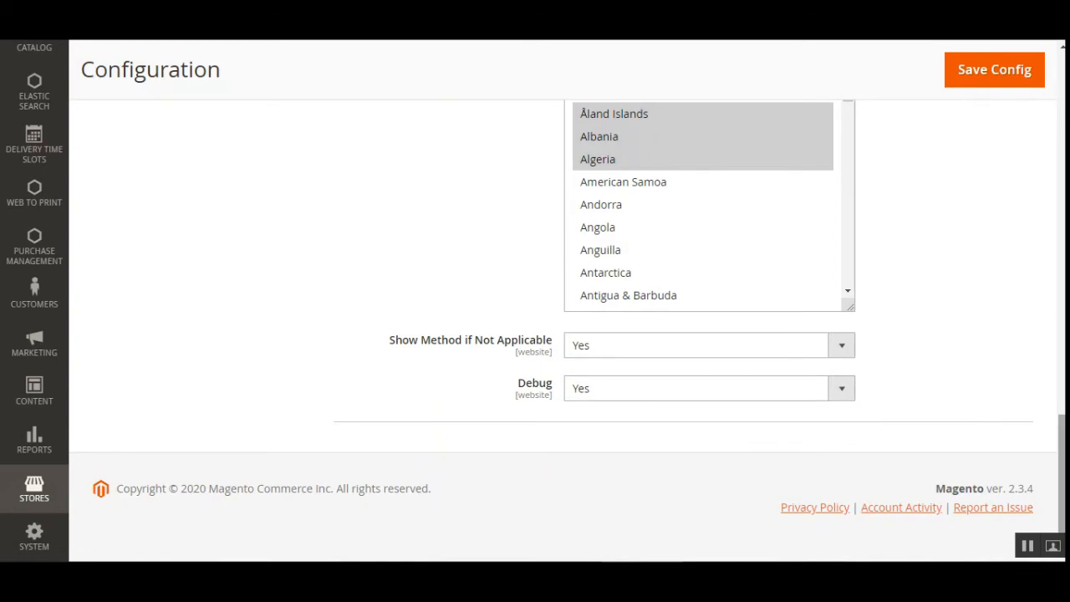
- Open the Shipping Settings of the Sales configuration and look over the Origin and Shipping Policy Parameters sections
left_click_drag(1062, 468, 1062, 234)
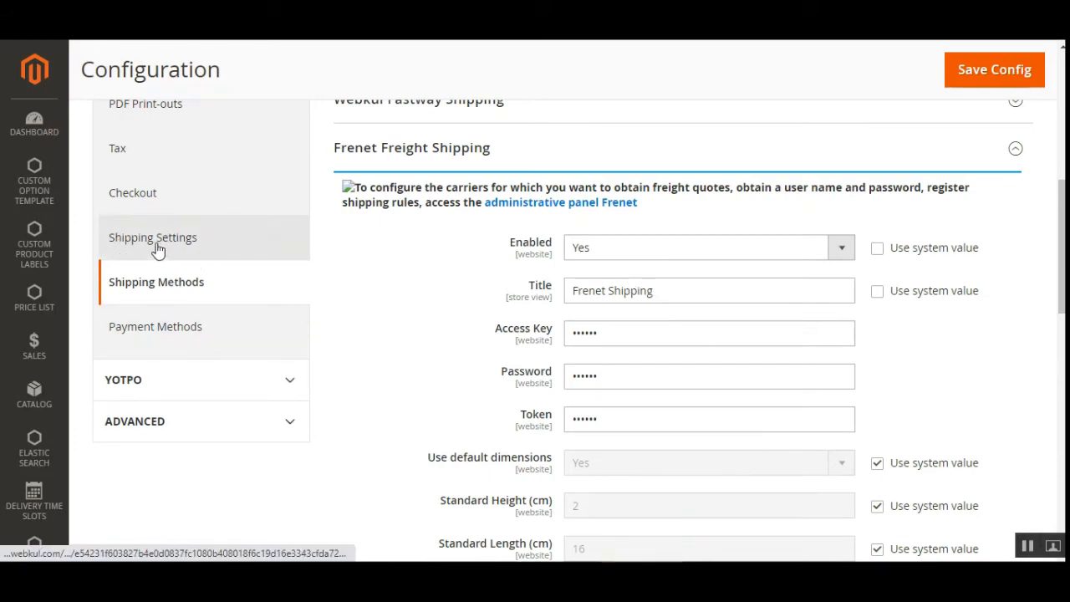
left_click(186, 241)
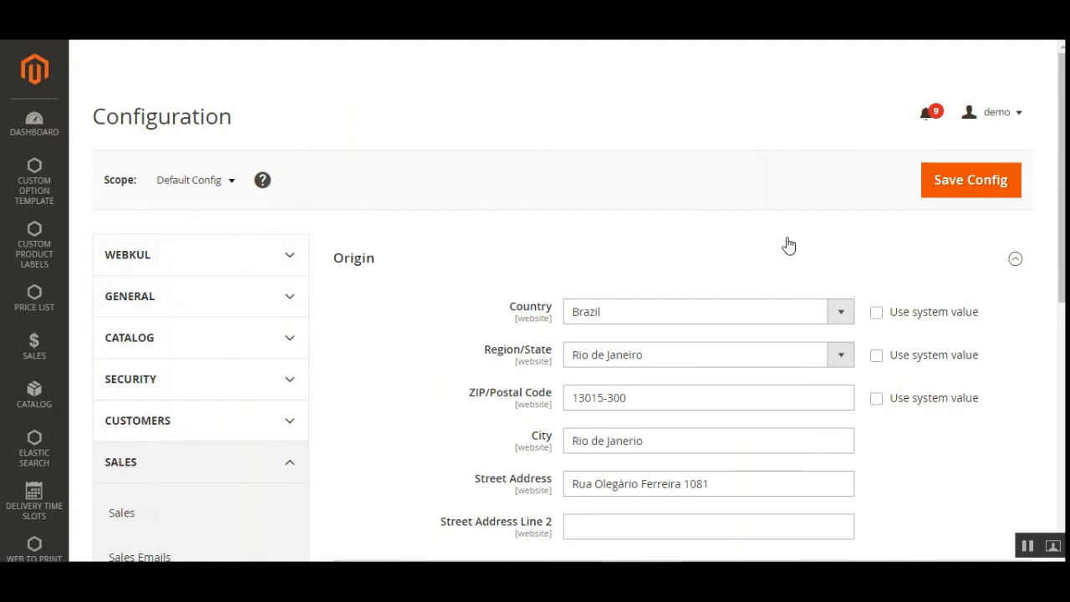
scroll(1043, 141, "down", 3)
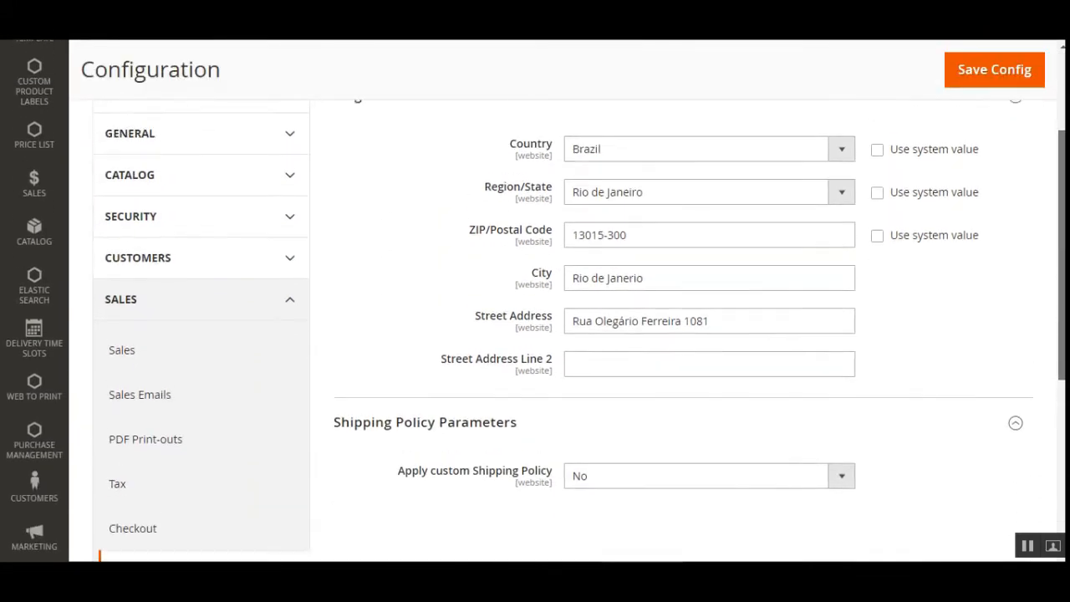
scroll(124, 468, "down", 3)
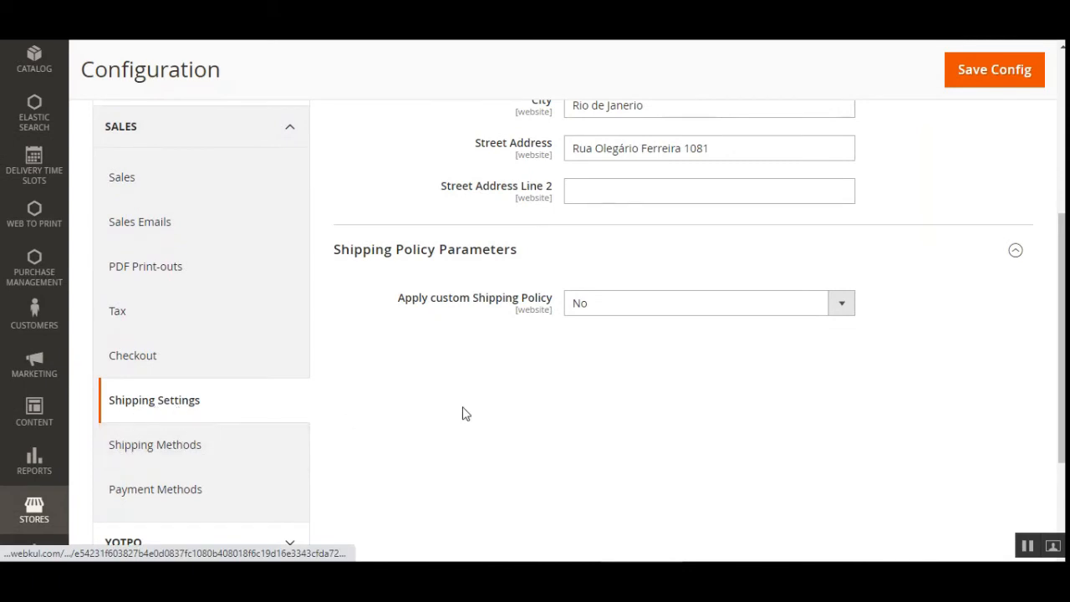
scroll(1060, 351, "up", 3)
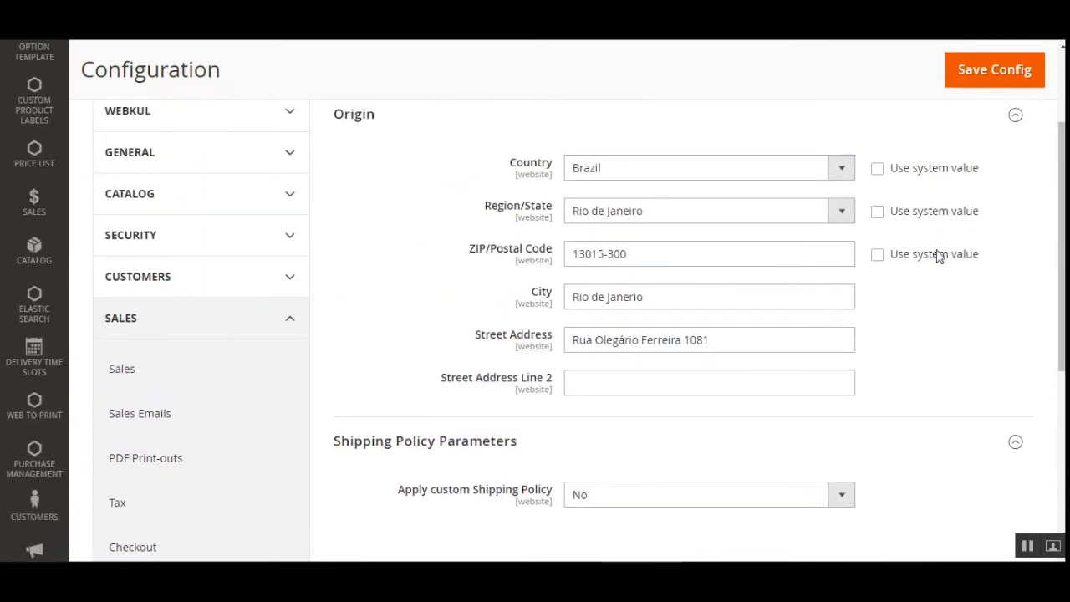
- Review the Country and Region/State options for the shipping origin without changing the selections
left_click(702, 172)
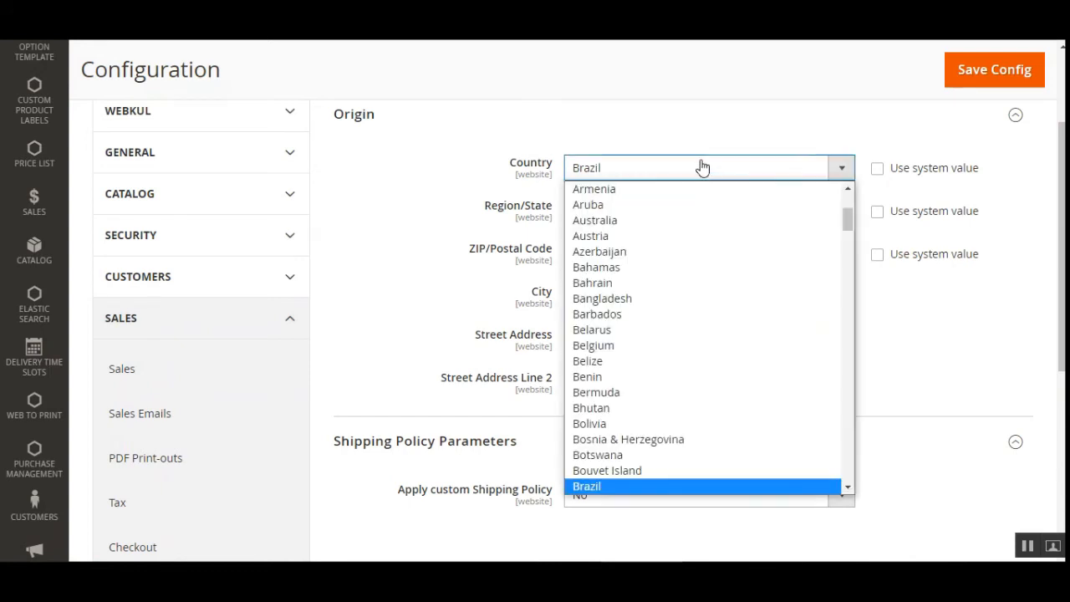
left_click(709, 124)
left_click(709, 124)
left_click(709, 124)
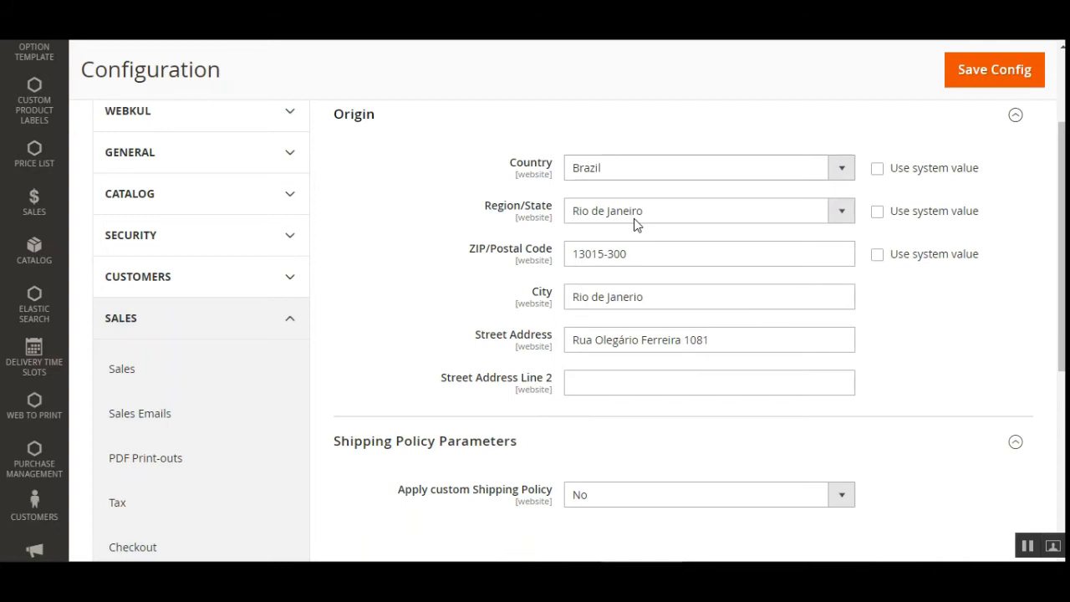
left_click(815, 211)
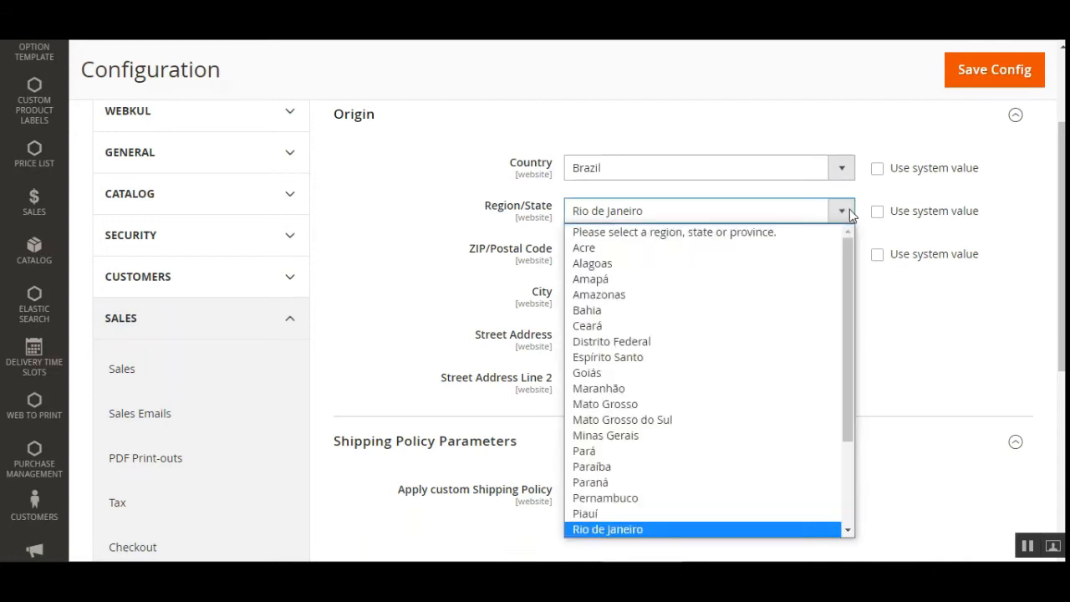
left_click(431, 237)
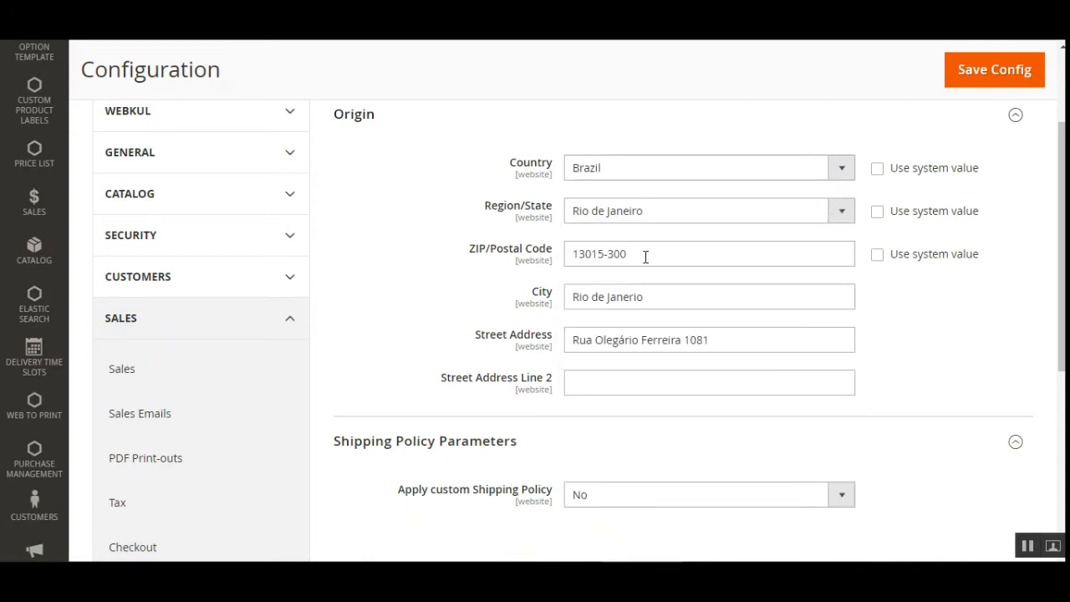
- Set Apply custom Shipping Policy to Yes to try the Shipping Policy field, and set it back to No
scroll(645, 261, "down", 3)
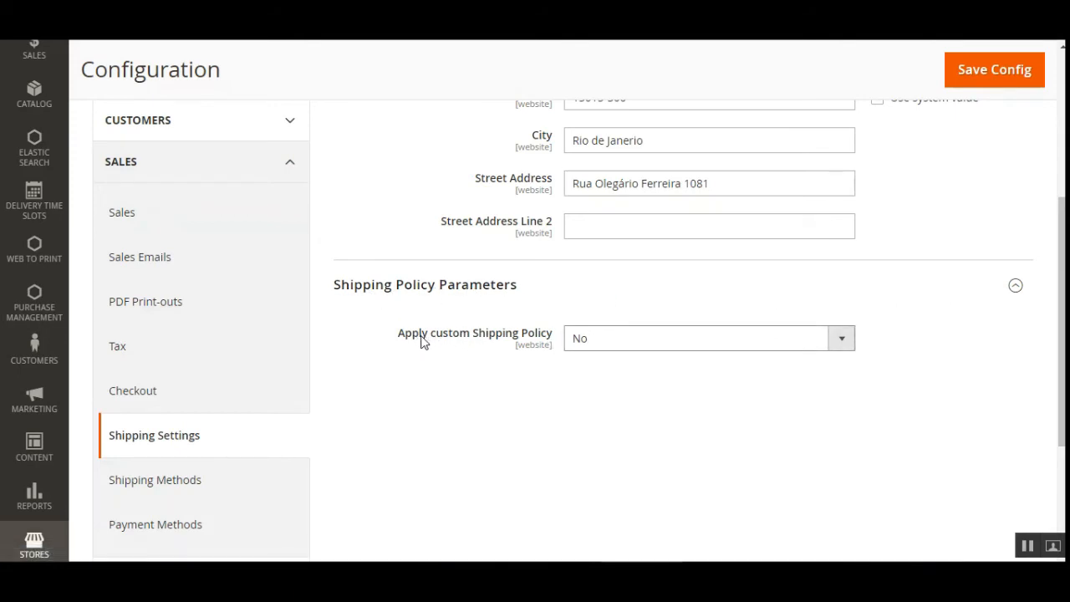
left_click(671, 346)
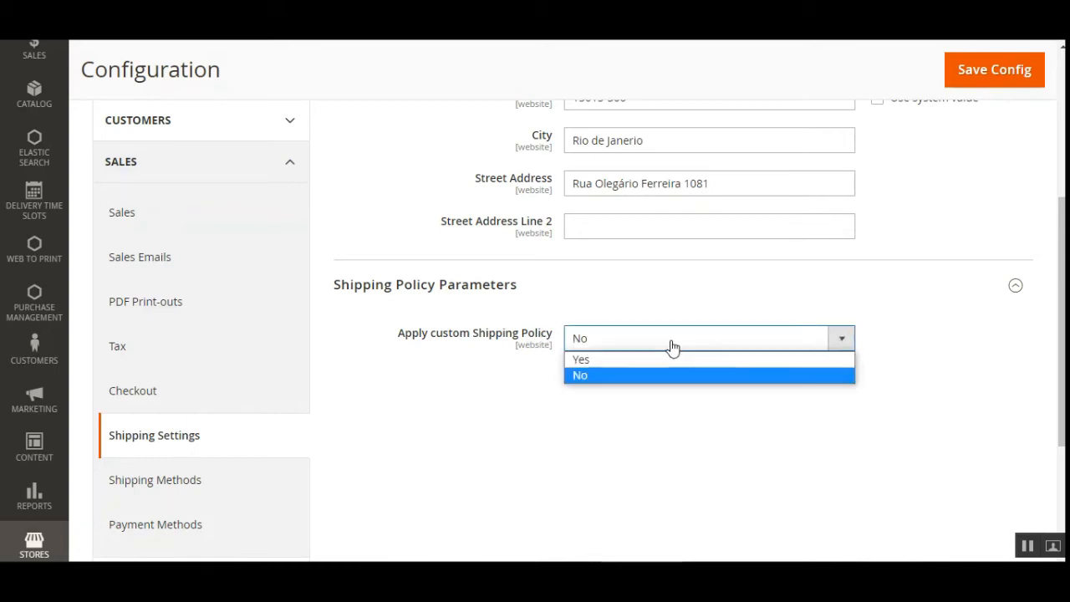
left_click(664, 361)
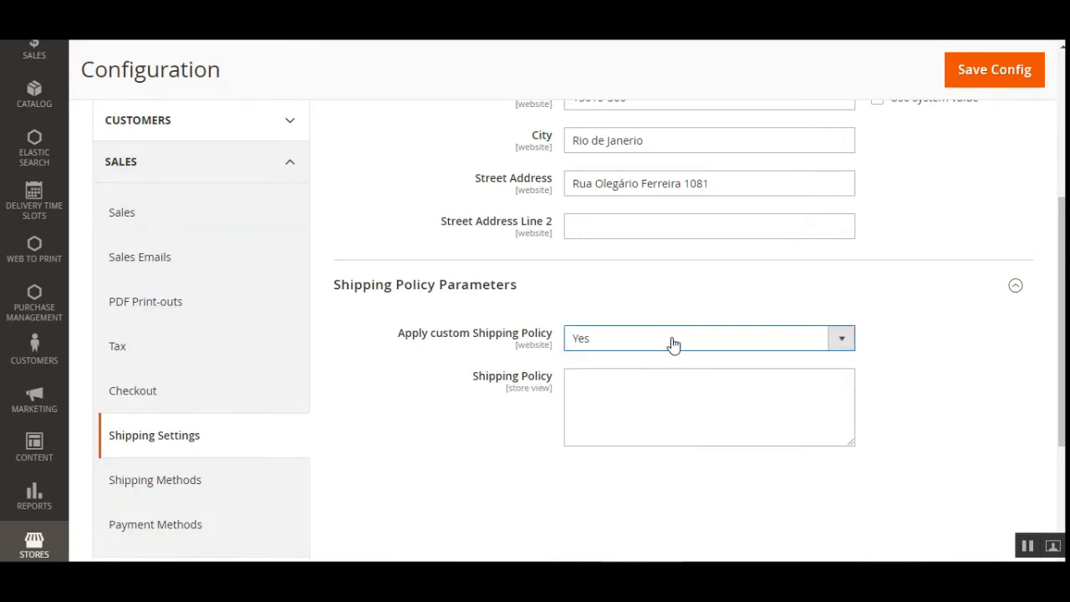
left_click(641, 391)
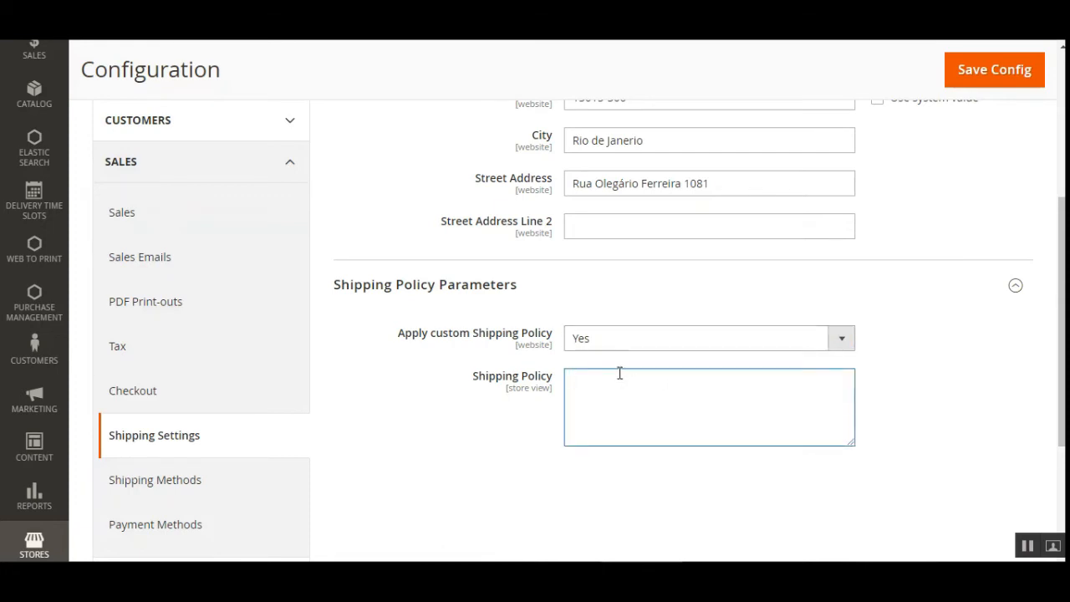
left_click(842, 338)
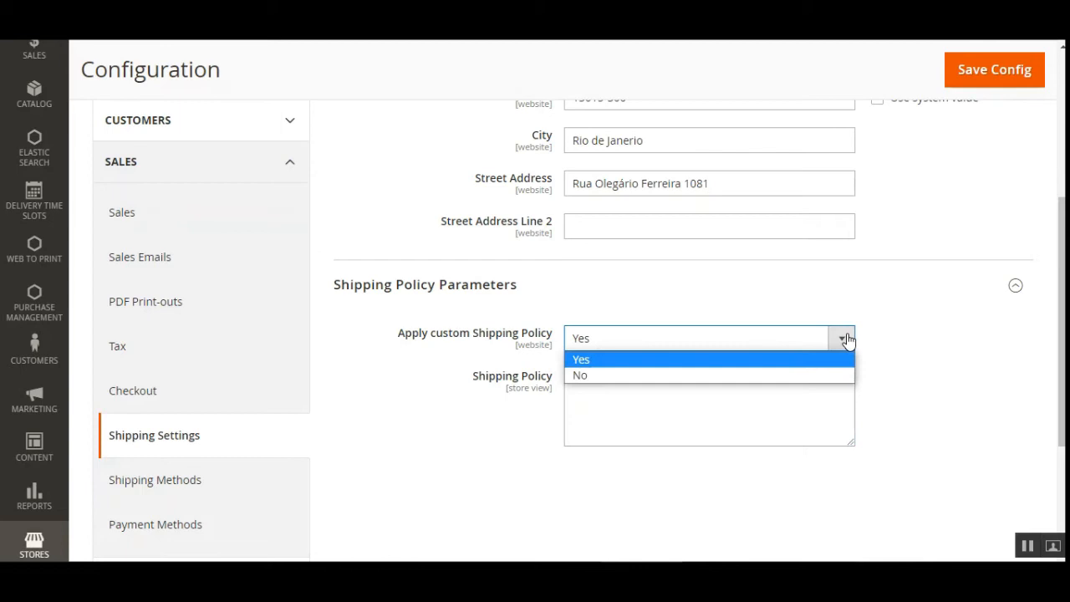
left_click(741, 375)
scroll(741, 375, "up", 4)
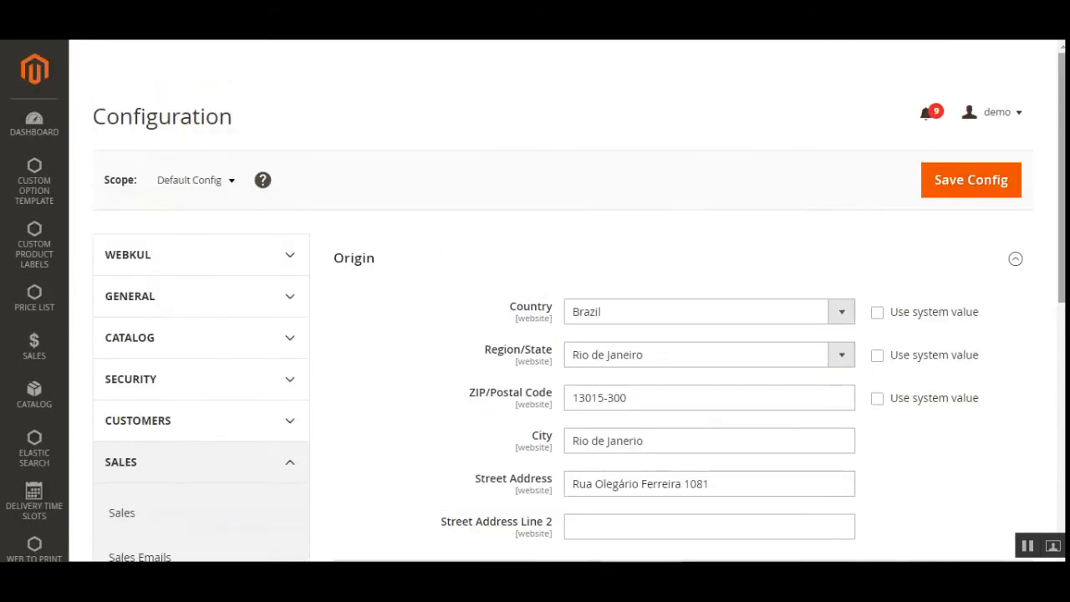
left_click(976, 192)
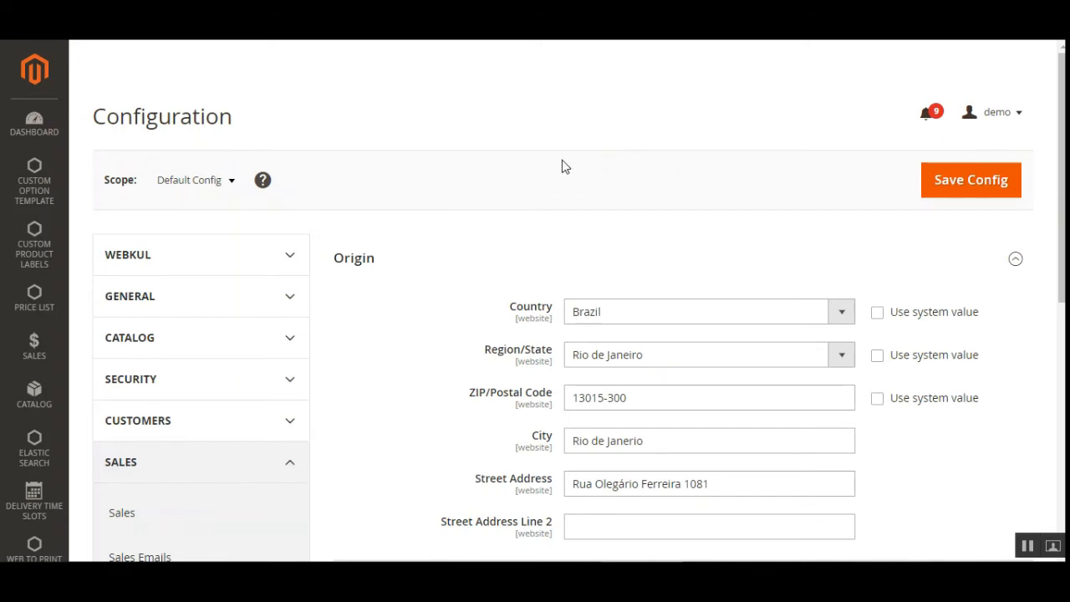
- Go to the catalog's product list and open the product Erika Running Short-28-Red for editing
scroll(34, 288, "down", 1)
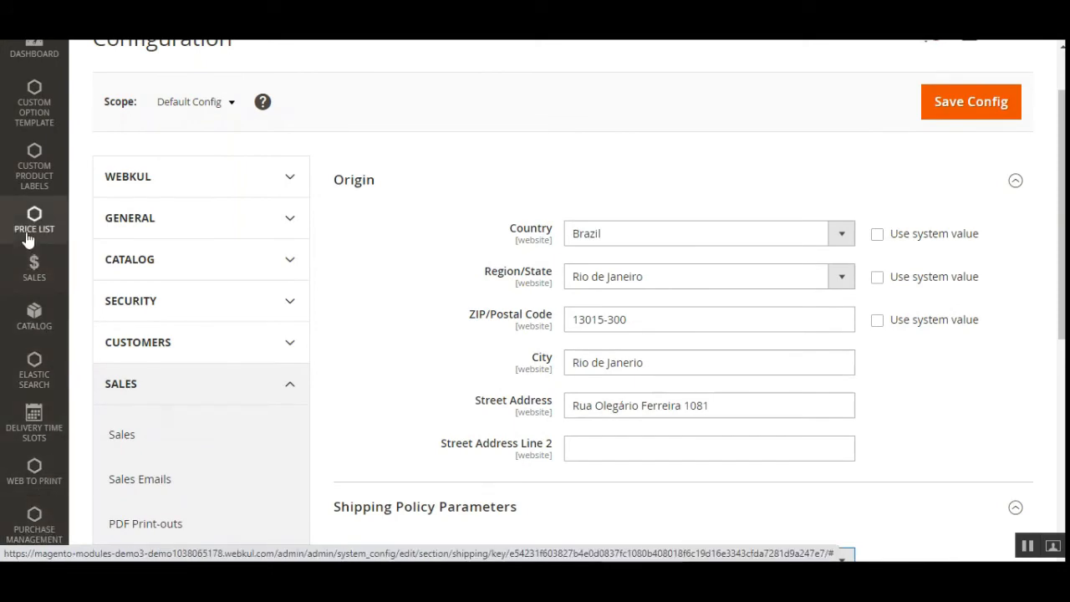
scroll(36, 248, "down", 4)
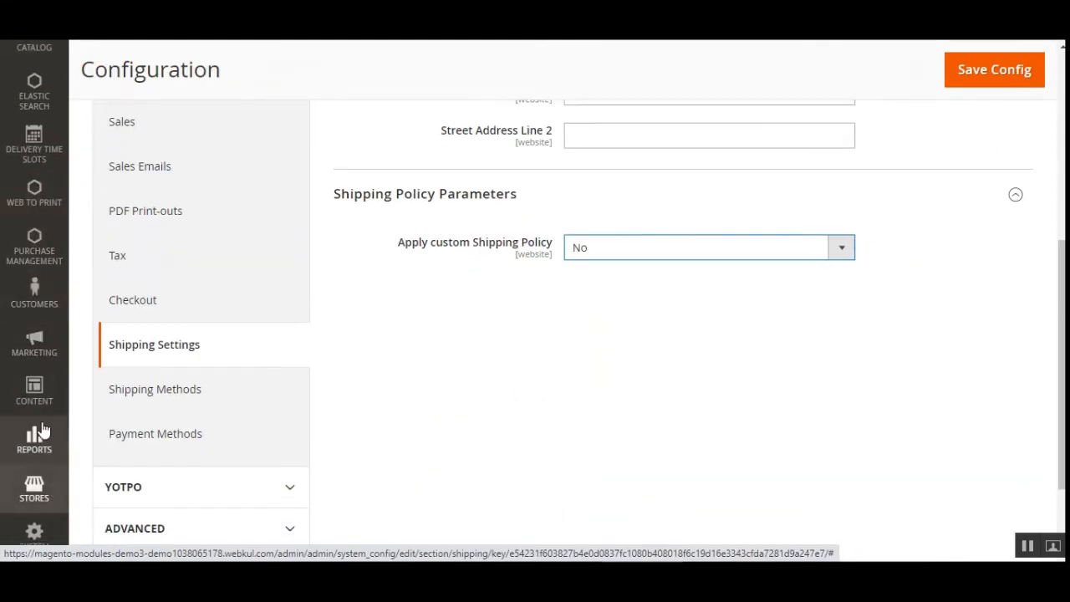
scroll(42, 430, "up", 5)
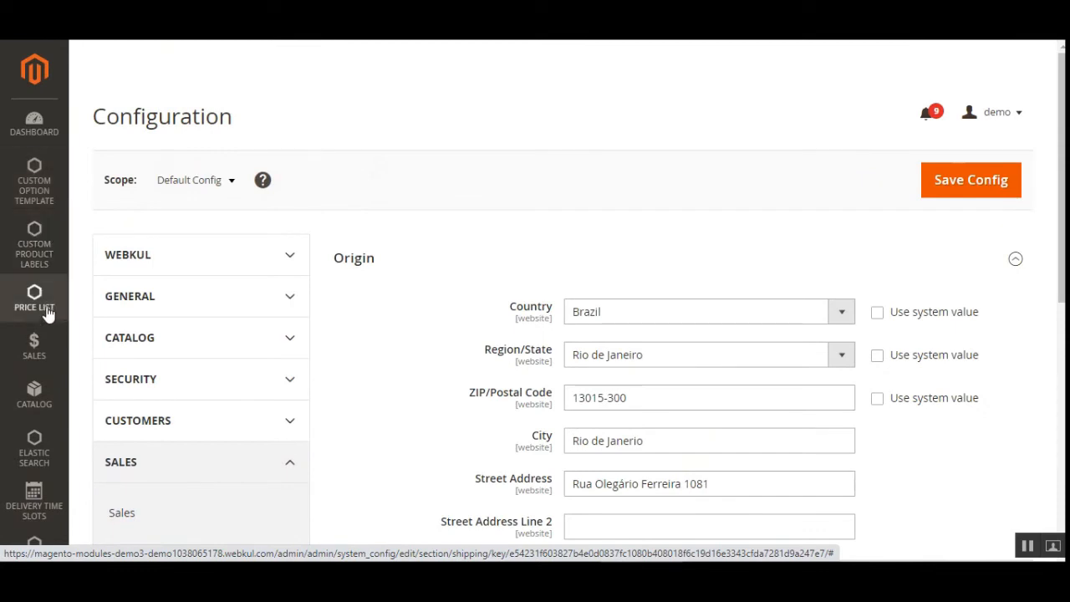
left_click(35, 398)
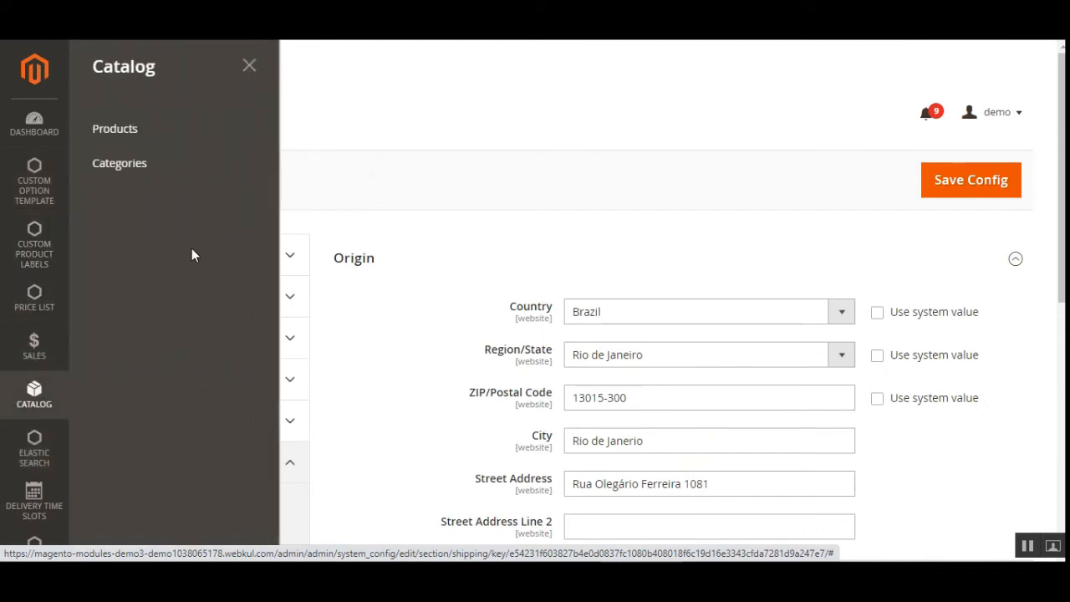
left_click(142, 134)
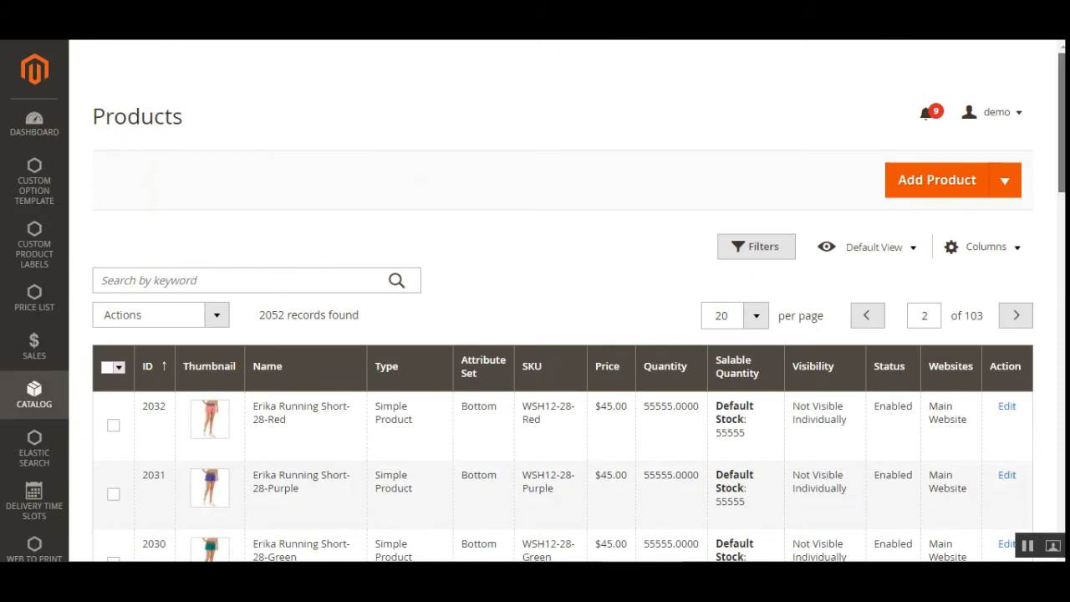
mouse_move(1062, 122)
left_mouse_down()
mouse_move(1062, 203)
mouse_move(1062, 122)
left_mouse_up()
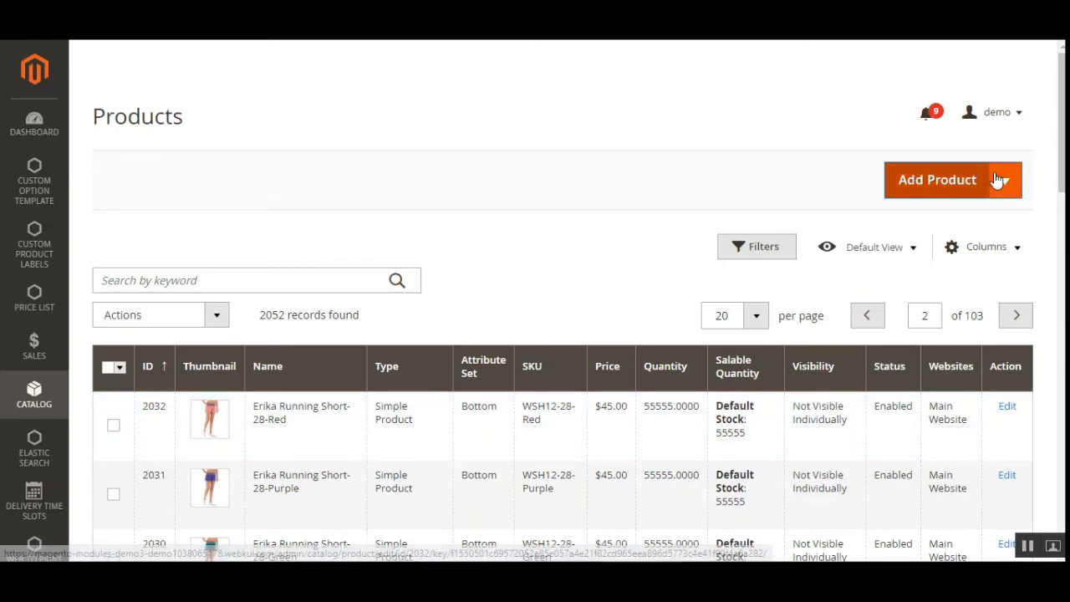
left_click_drag(1062, 138, 1062, 169)
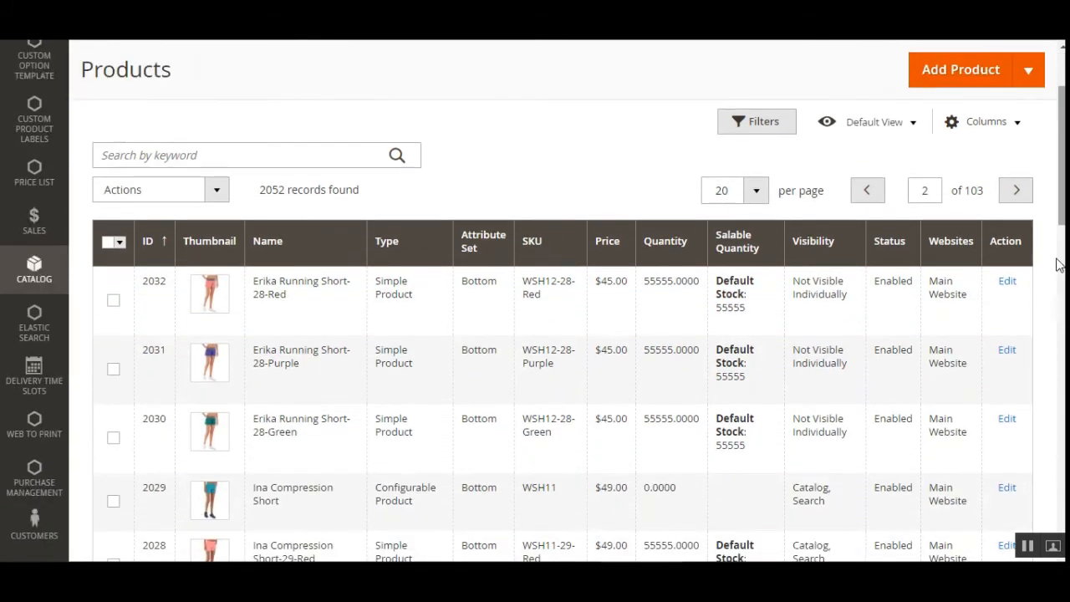
left_click(1010, 287)
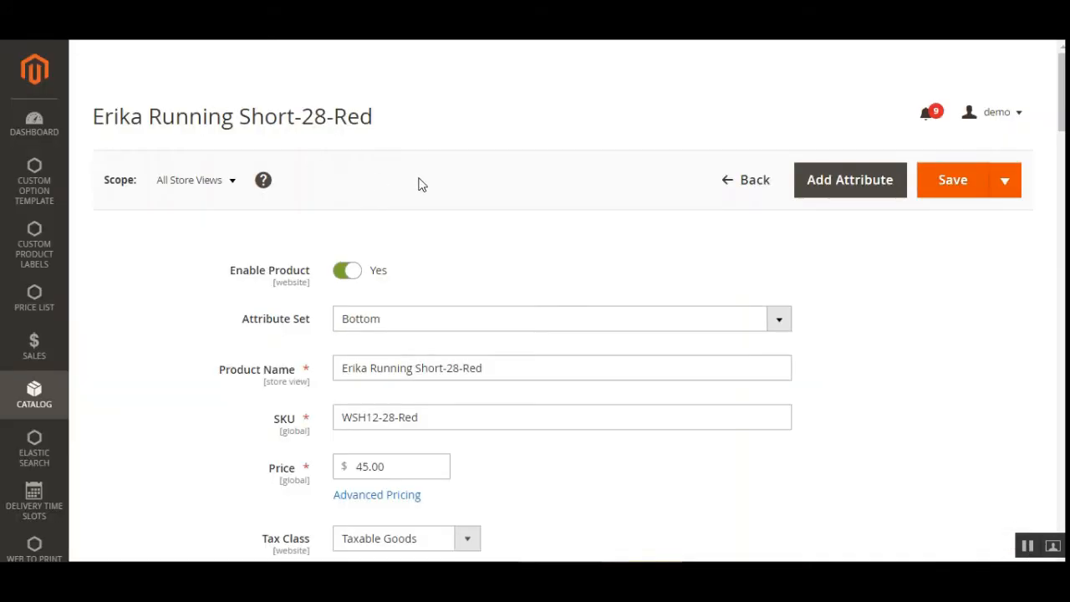
- Expand the product's Frenet Shipping Attributes section and examine the Lead time (days) and Fragile Product settings
scroll(1051, 294, "down", 15)
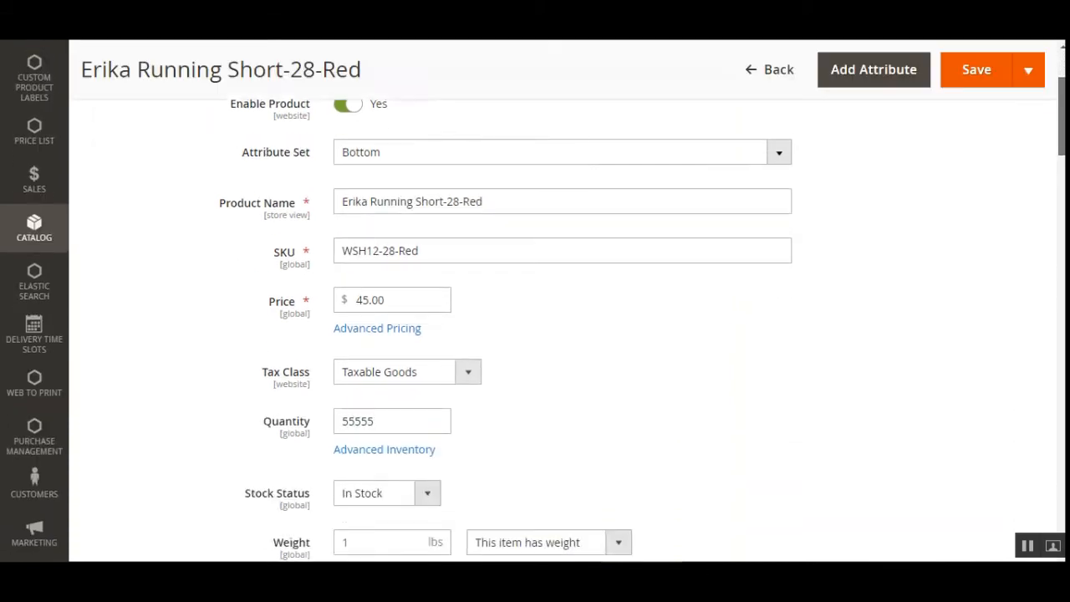
scroll(1051, 295, "down", 15)
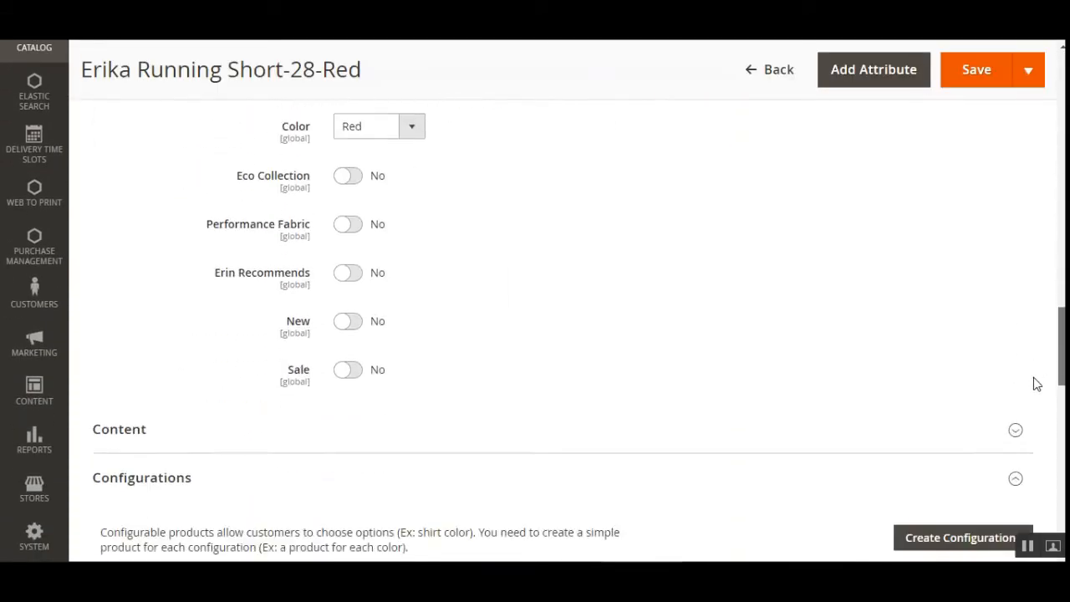
scroll(1032, 457, "down", 5)
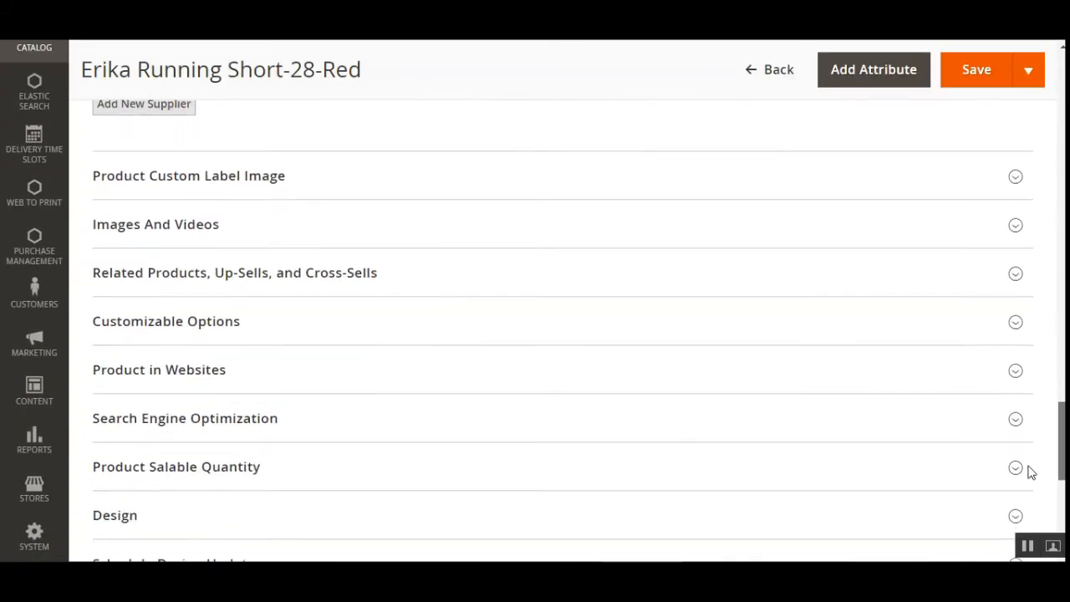
scroll(1032, 489, "down", 5)
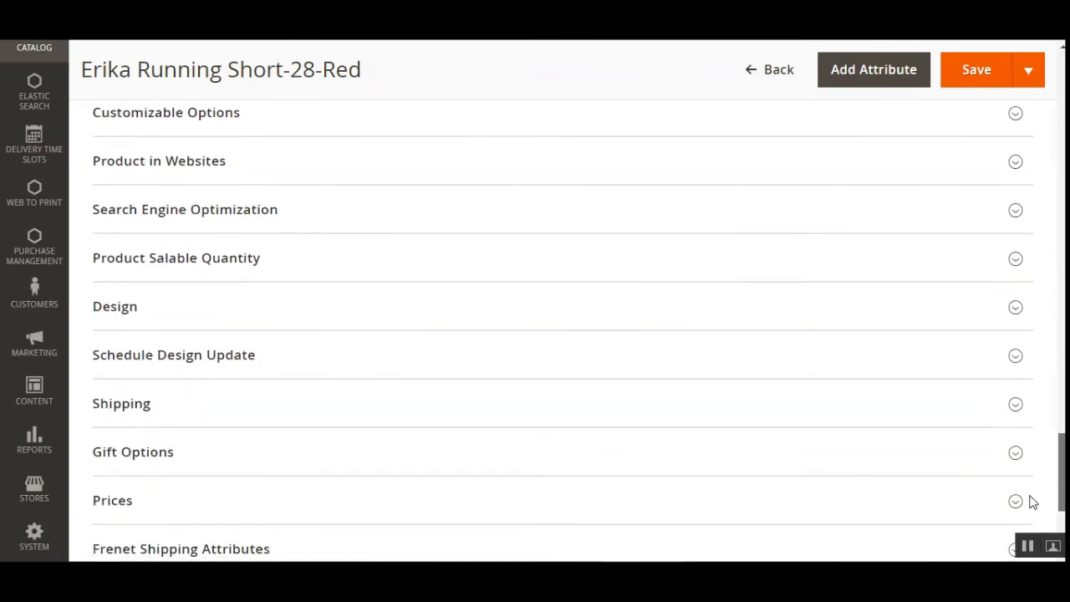
scroll(711, 405, "down", 1)
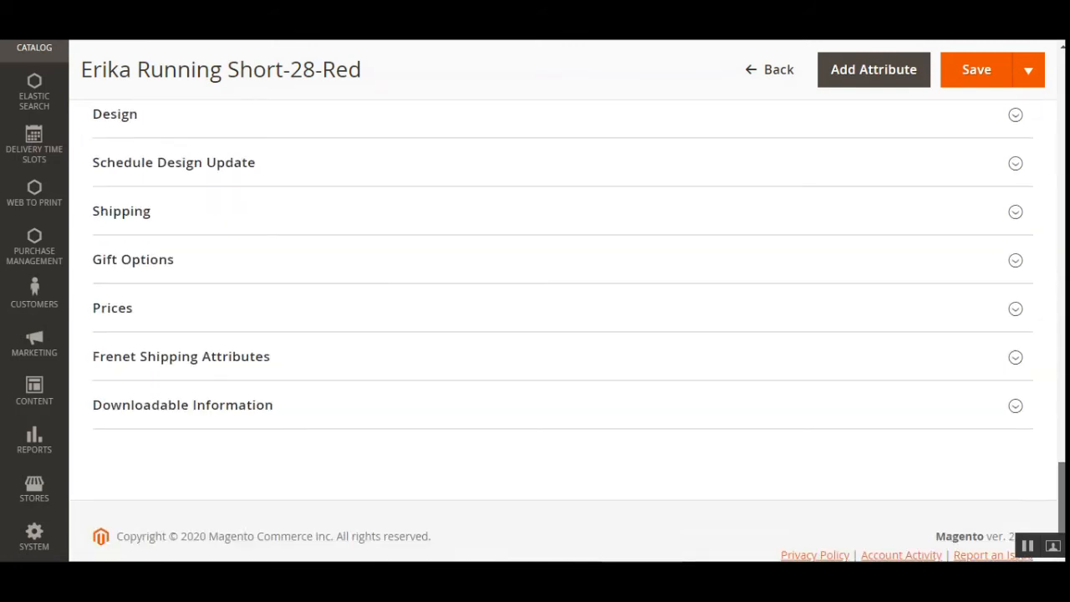
scroll(711, 404, "up", 1)
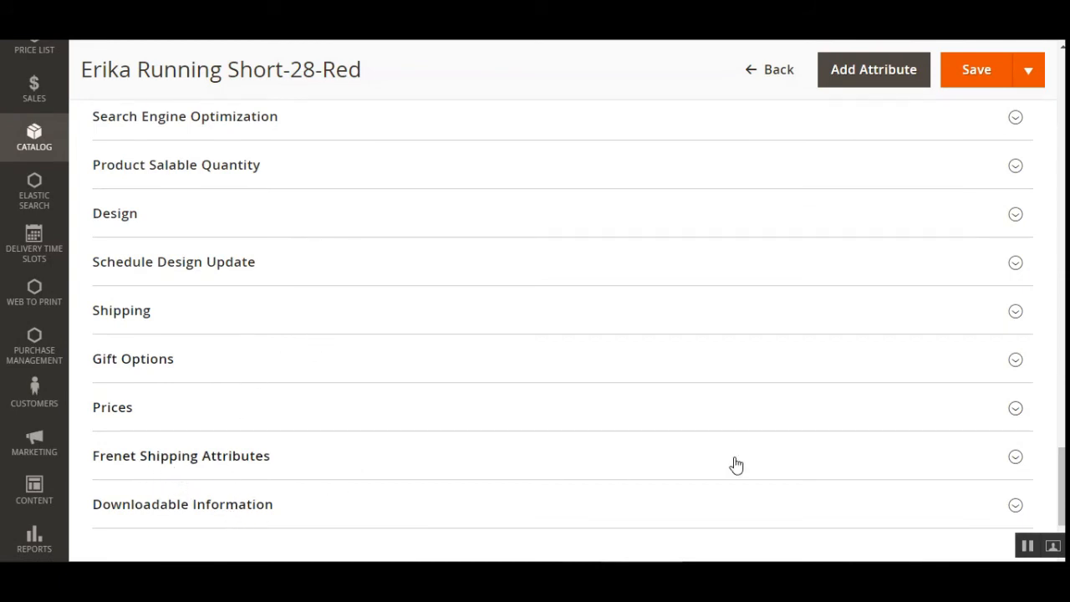
left_click(207, 459)
scroll(206, 460, "down", 3)
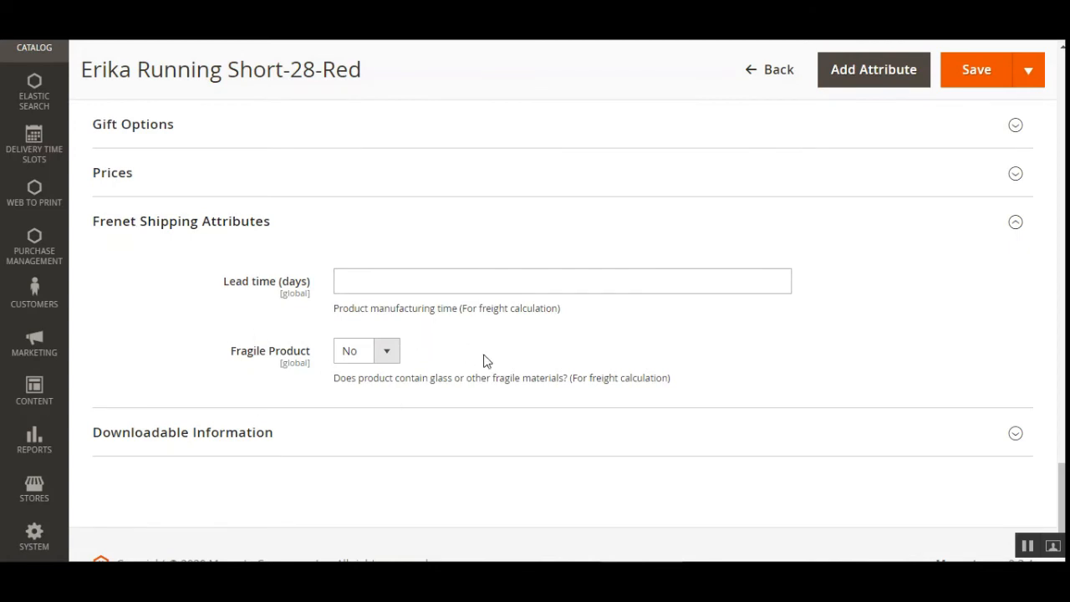
- Try the Yes option for Fragile Product in the Frenet Shipping Attributes and read its freight calculation note
left_click(395, 356)
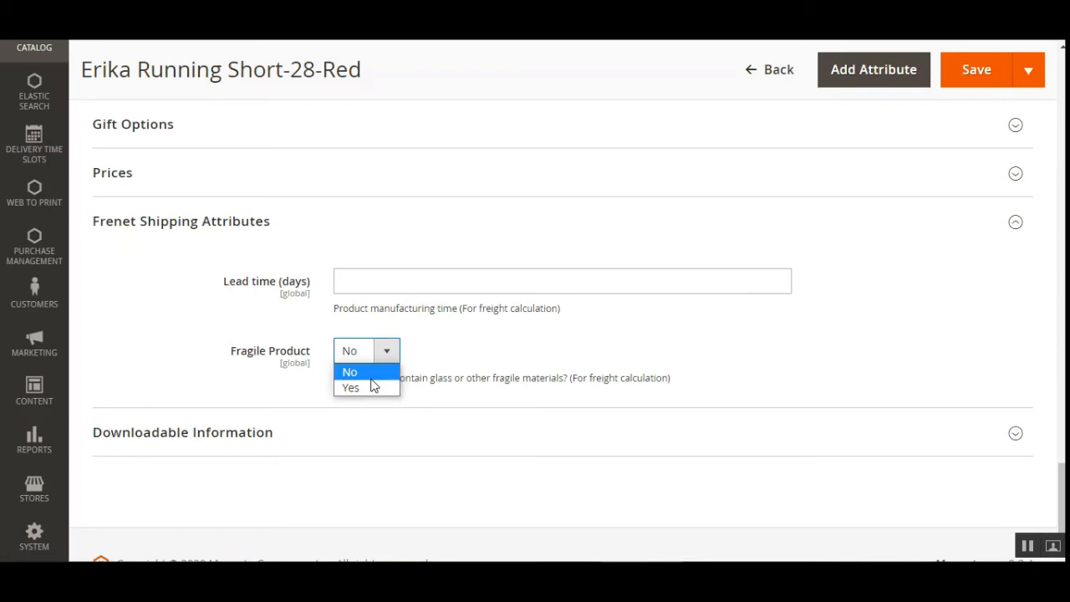
left_click(373, 387)
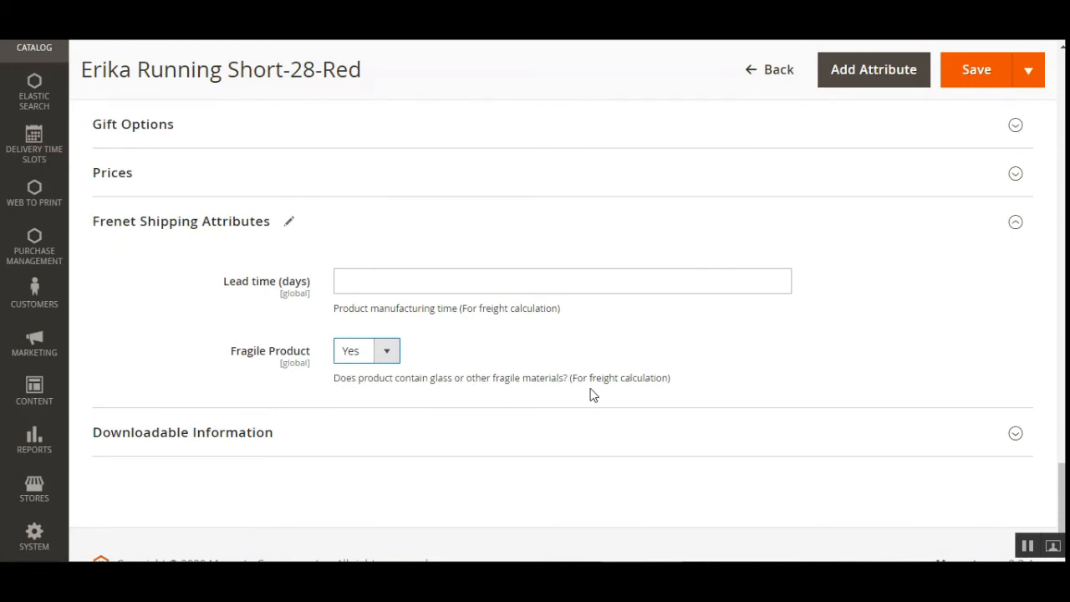
left_click_drag(571, 383, 695, 387)
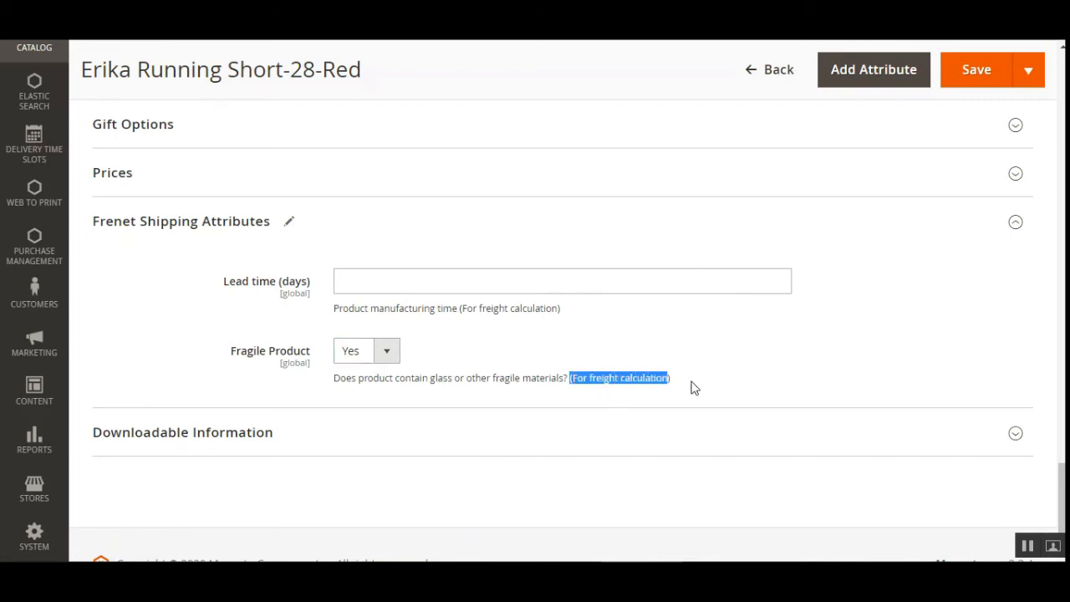
left_click(691, 387)
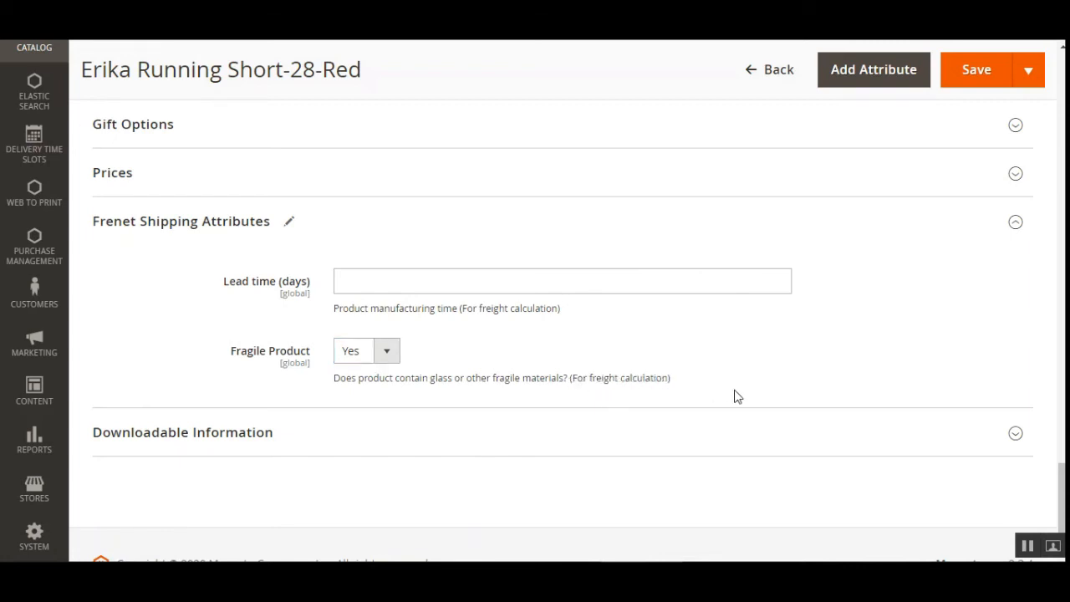
scroll(1037, 502, "down", 1)
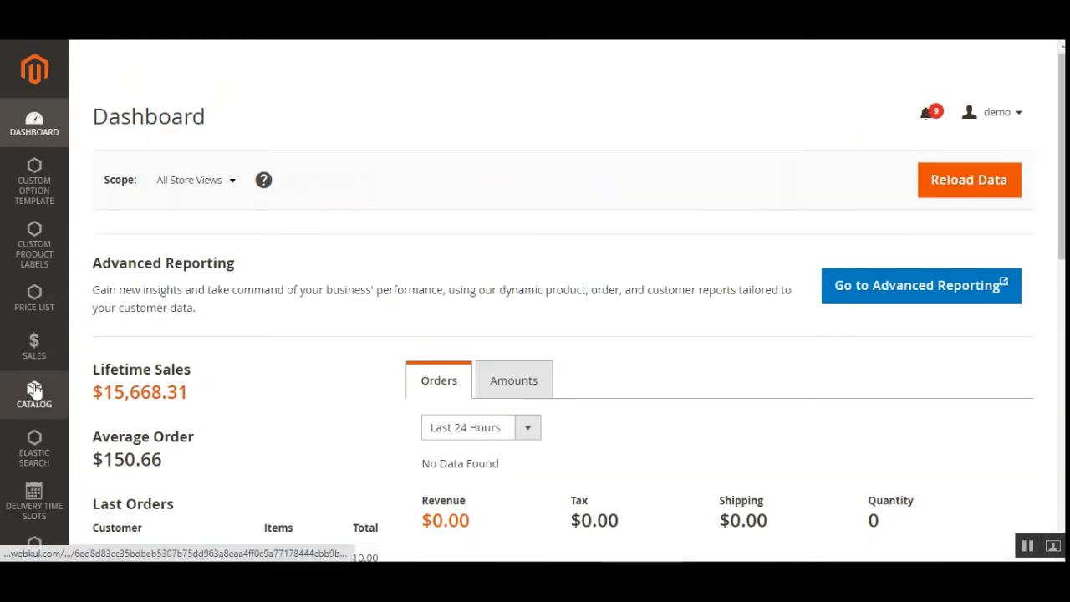
- Go to the store configuration and open the Shipping Methods settings in its Sales section
left_click_drag(1061, 217, 1058, 468)
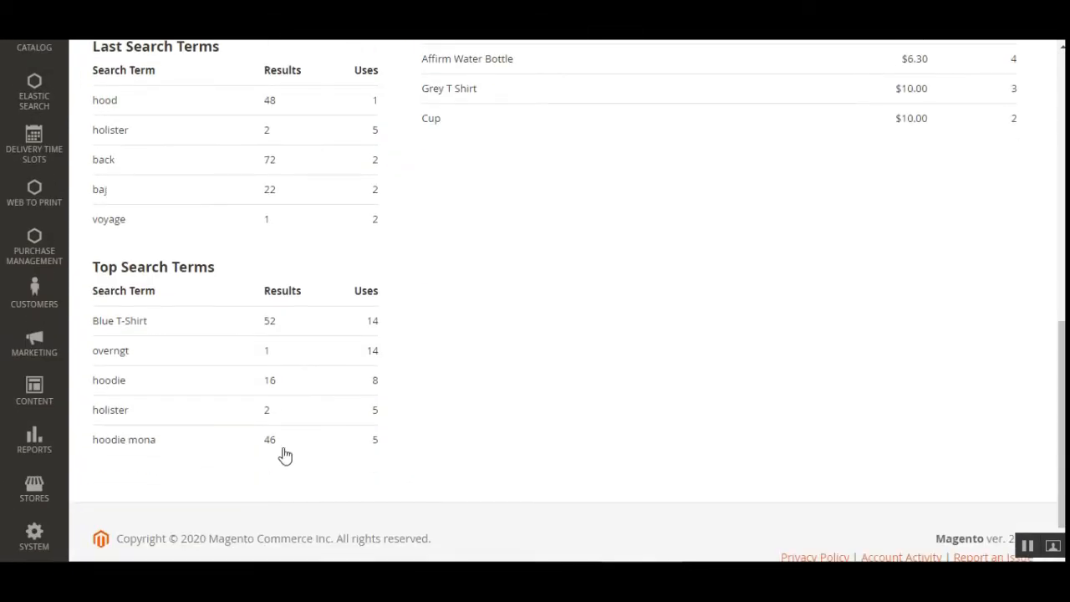
left_click(34, 489)
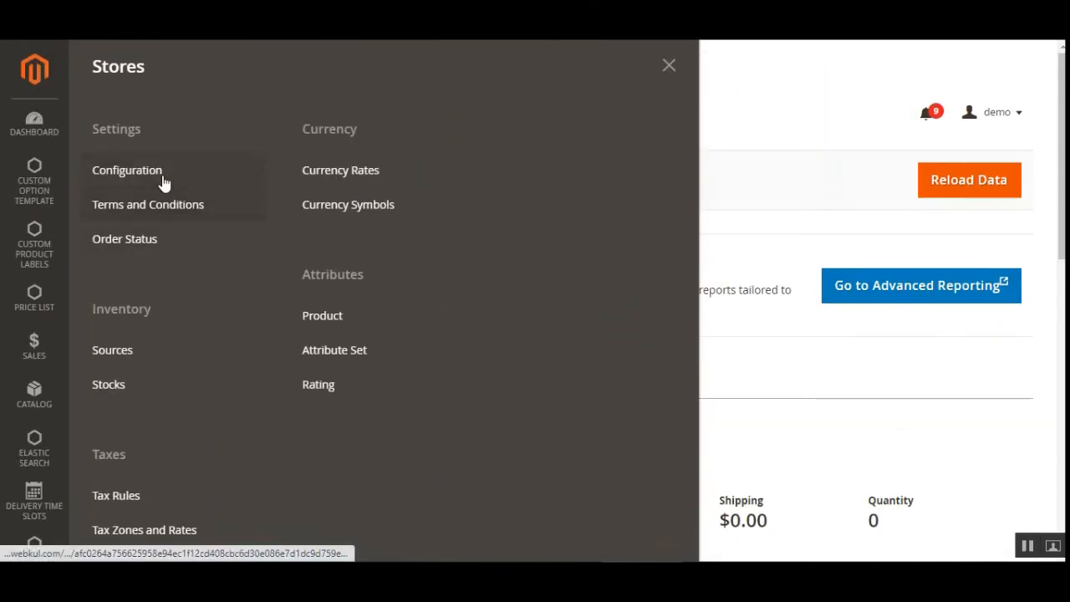
left_click(165, 182)
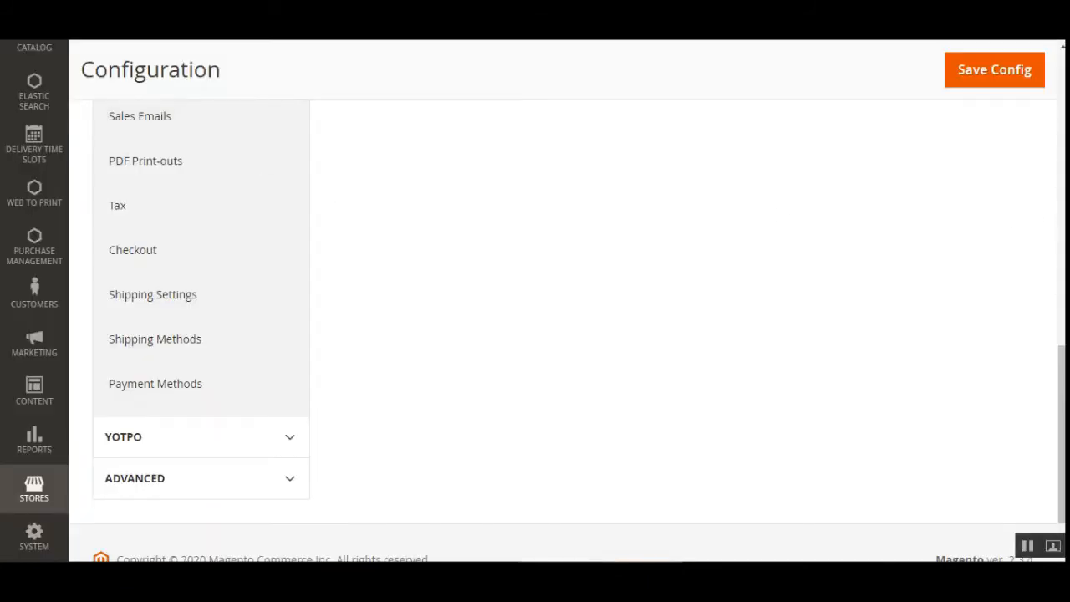
scroll(121, 320, "down", 2)
scroll(195, 303, "up", 5)
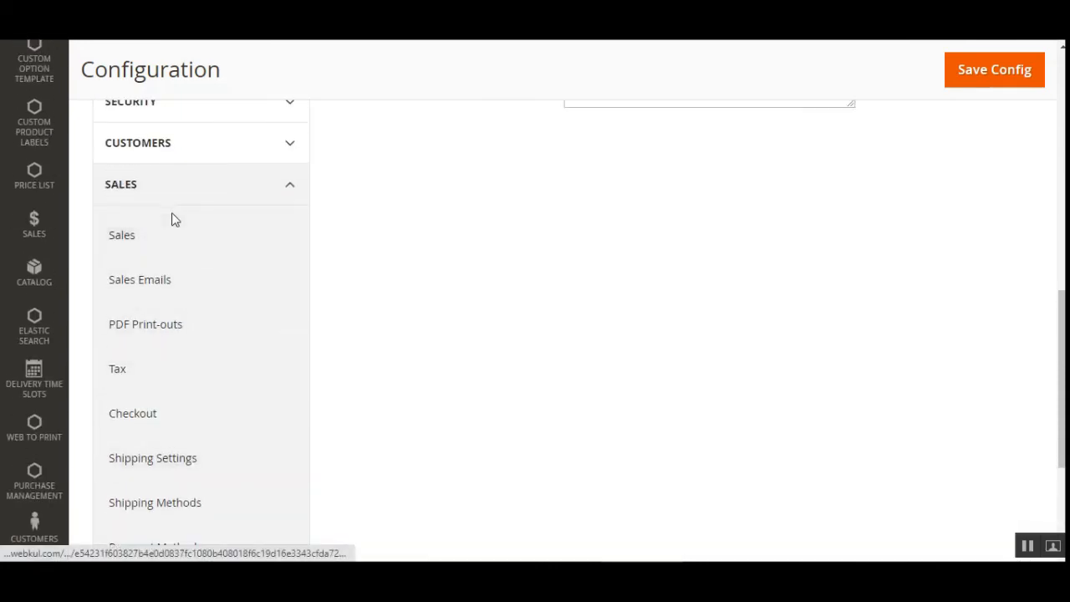
scroll(203, 354, "down", 3)
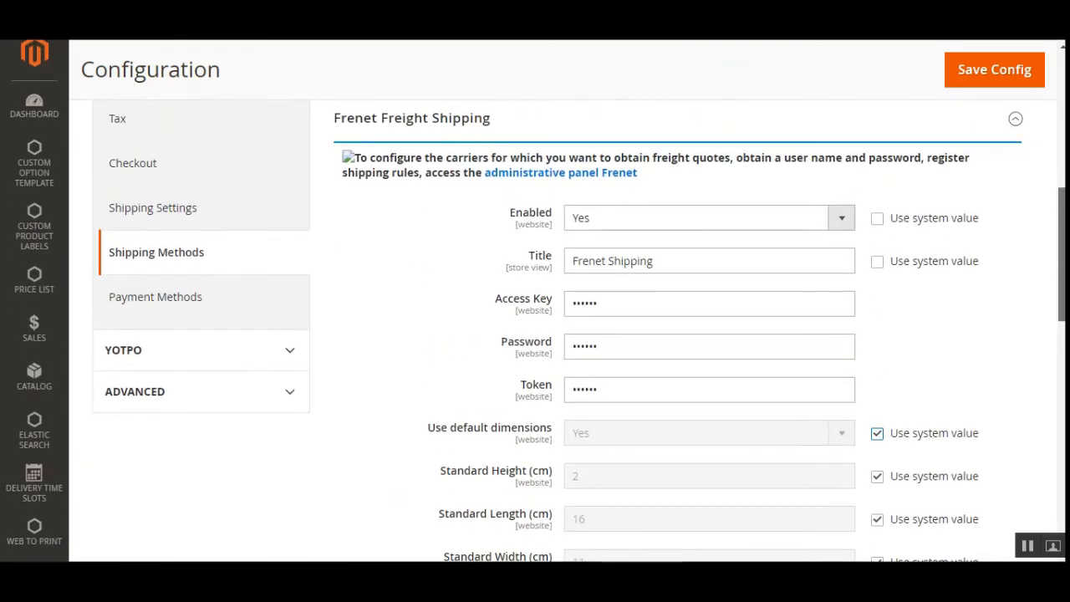
- In Frenet Freight Shipping, override the system value of Use default dimensions with No and save the configuration
left_click_drag(1063, 255, 1062, 324)
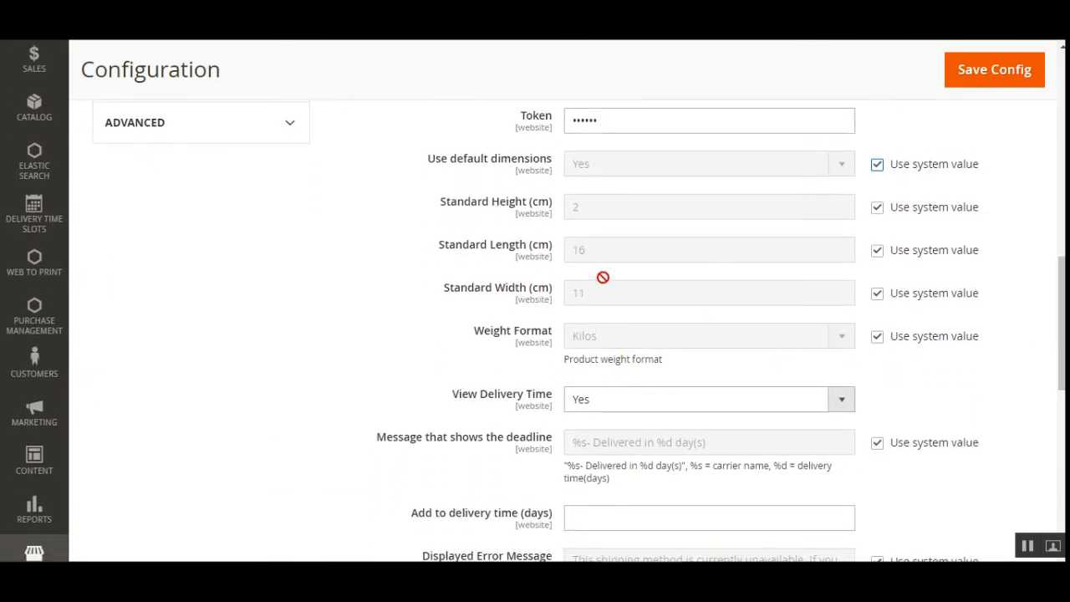
left_click_drag(445, 176, 440, 161)
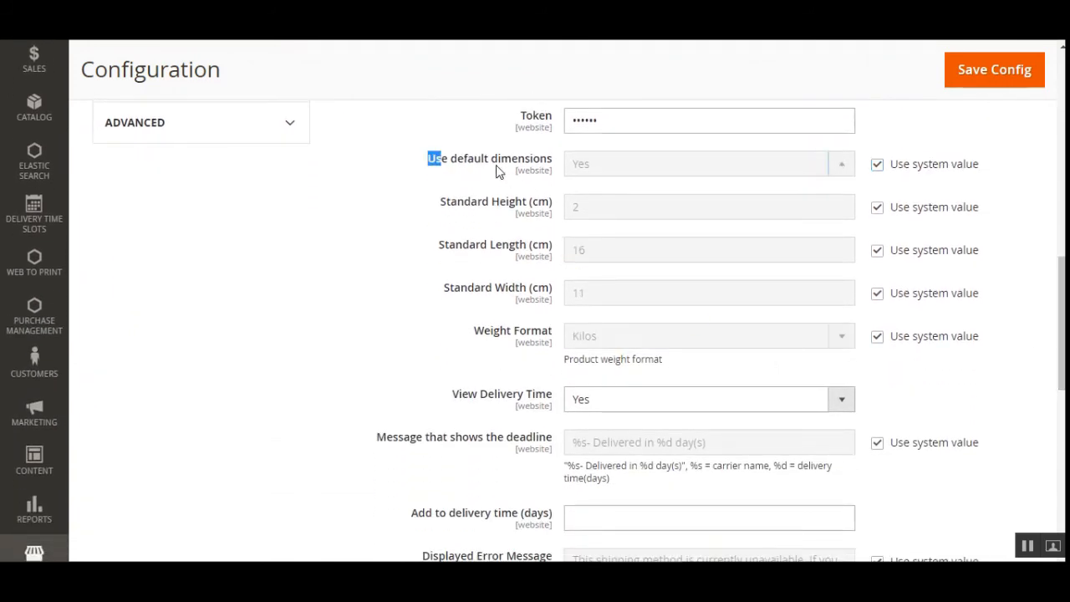
left_click(877, 167)
left_click(841, 165)
left_click(793, 200)
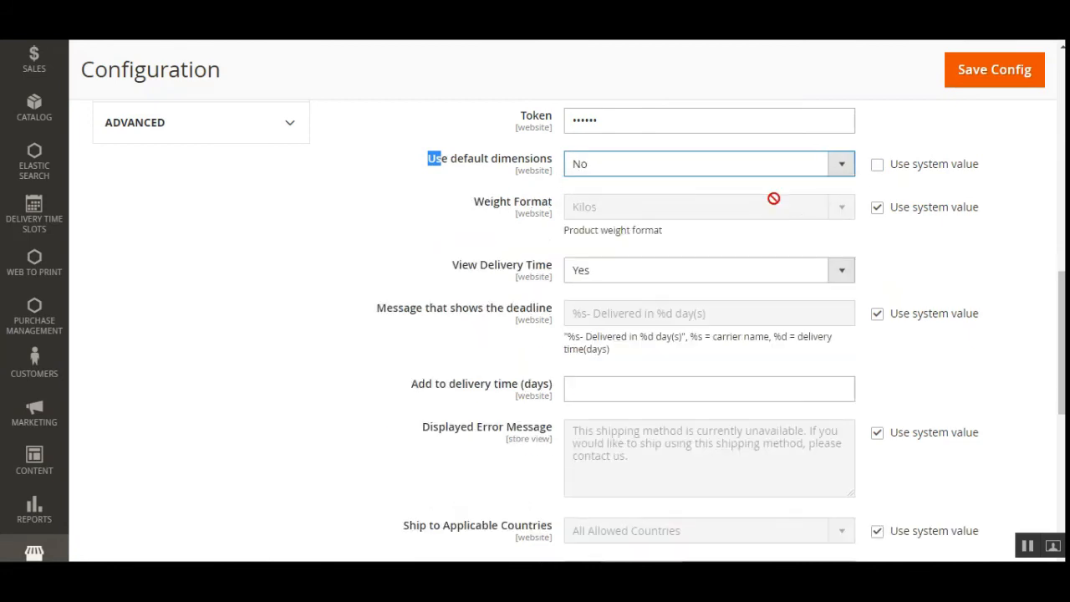
left_click(982, 79)
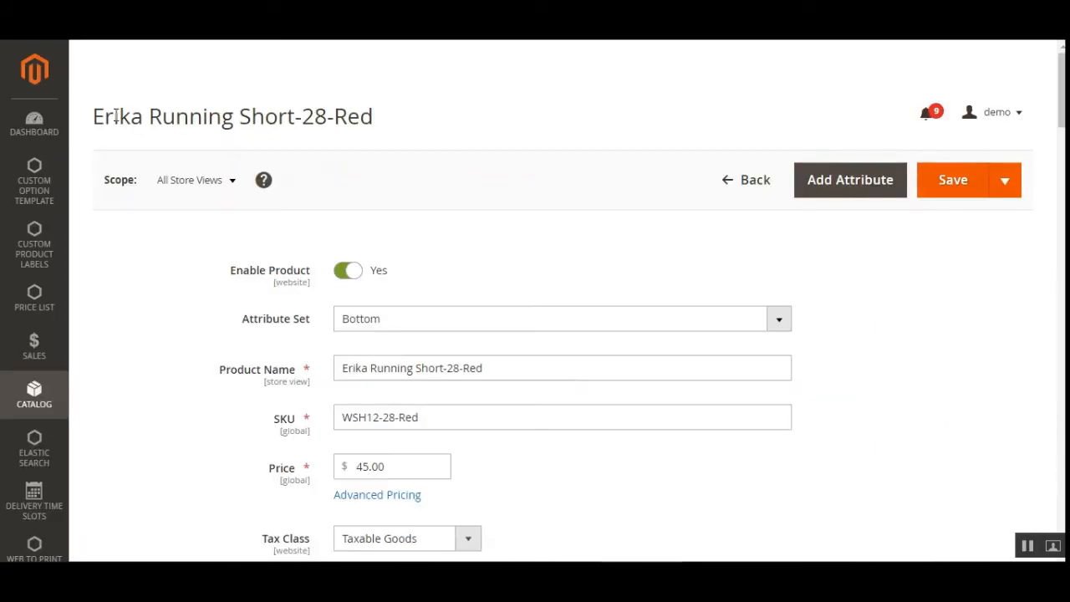
- Review the edit page of Erika Running Short-28-Red down to its Frenet Shipping Attributes section
left_click_drag(114, 116, 348, 117)
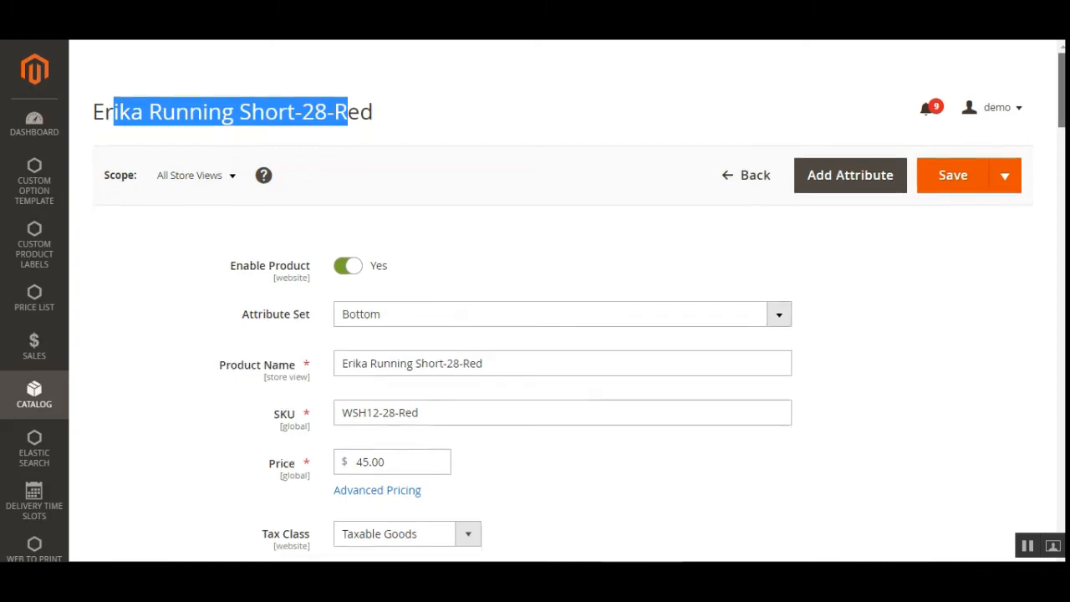
scroll(560, 335, "down", 4)
scroll(560, 334, "down", 6)
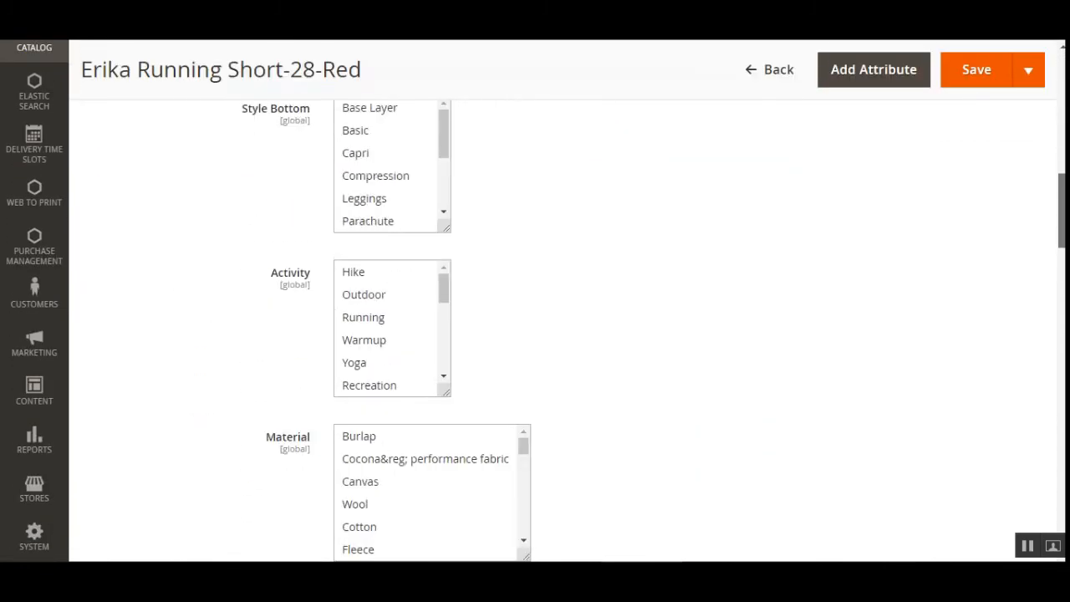
scroll(560, 334, "down", 13)
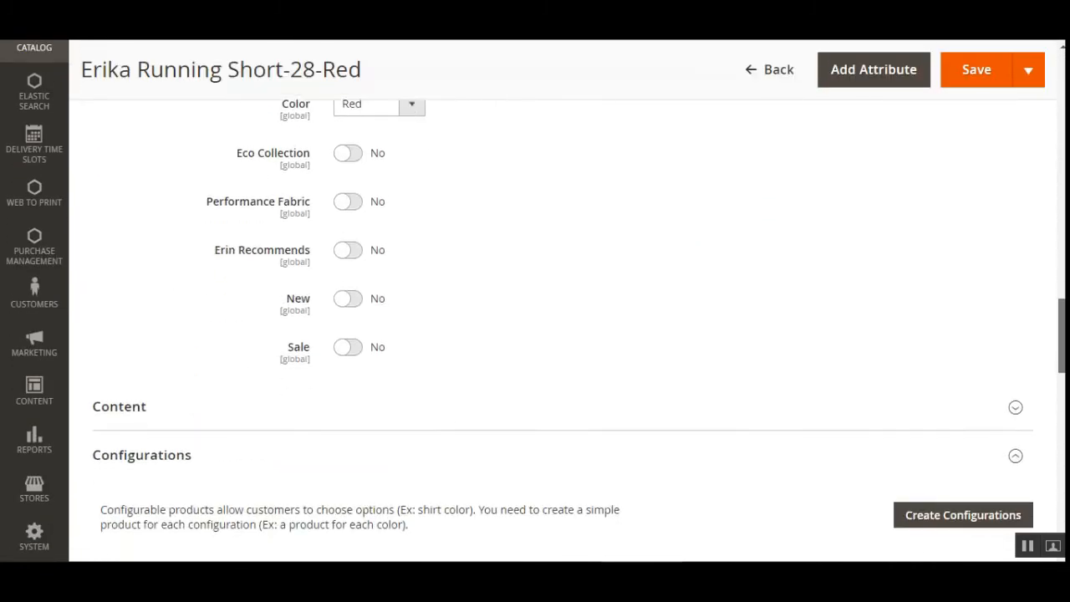
scroll(523, 375, "down", 8)
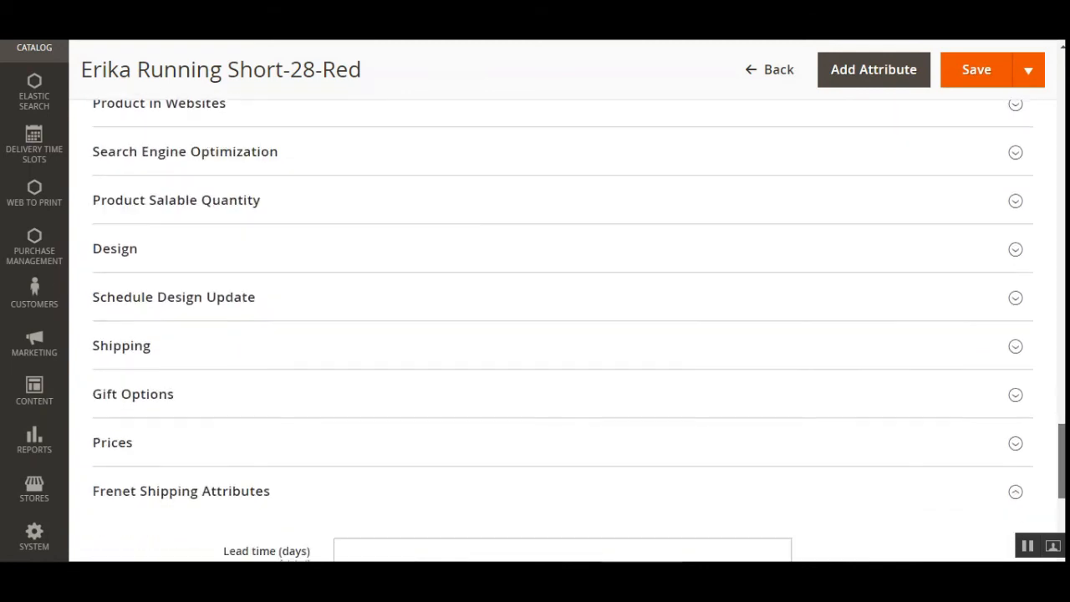
scroll(342, 468, "down", 2)
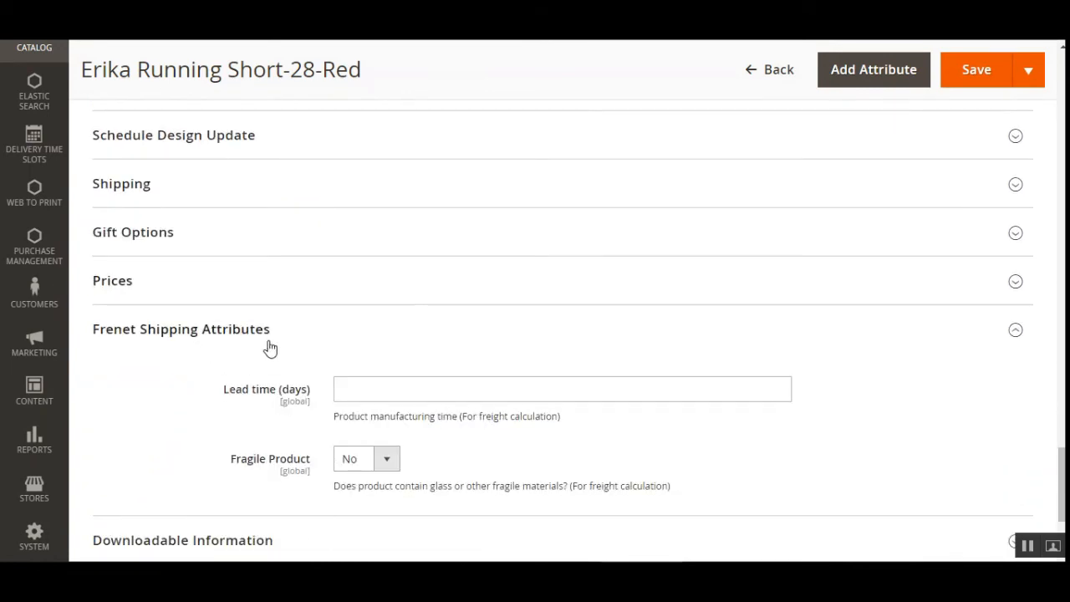
scroll(491, 379, "down", 2)
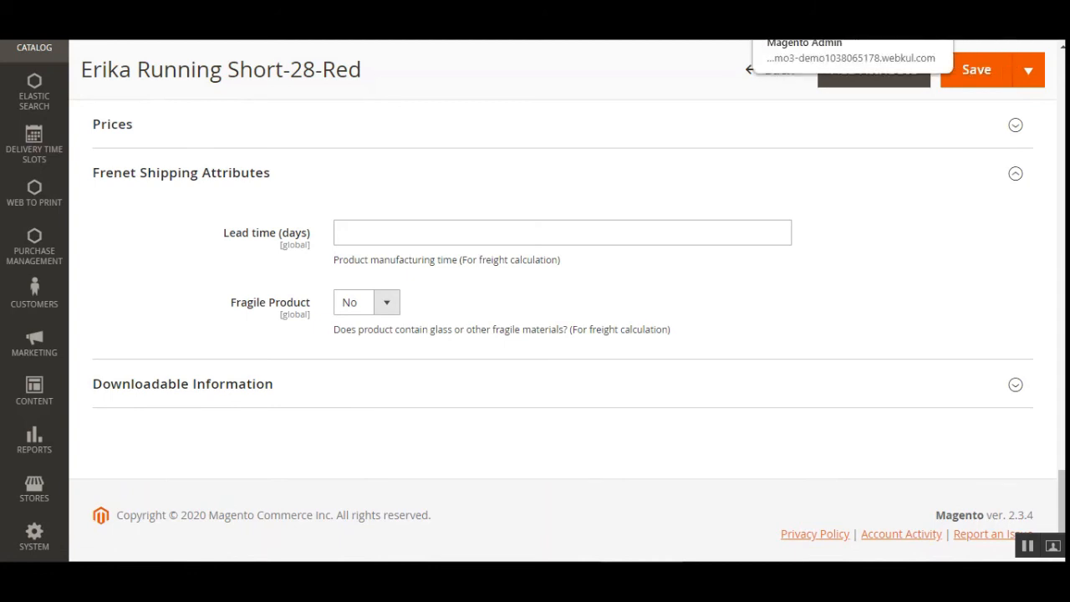
left_click(803, 17)
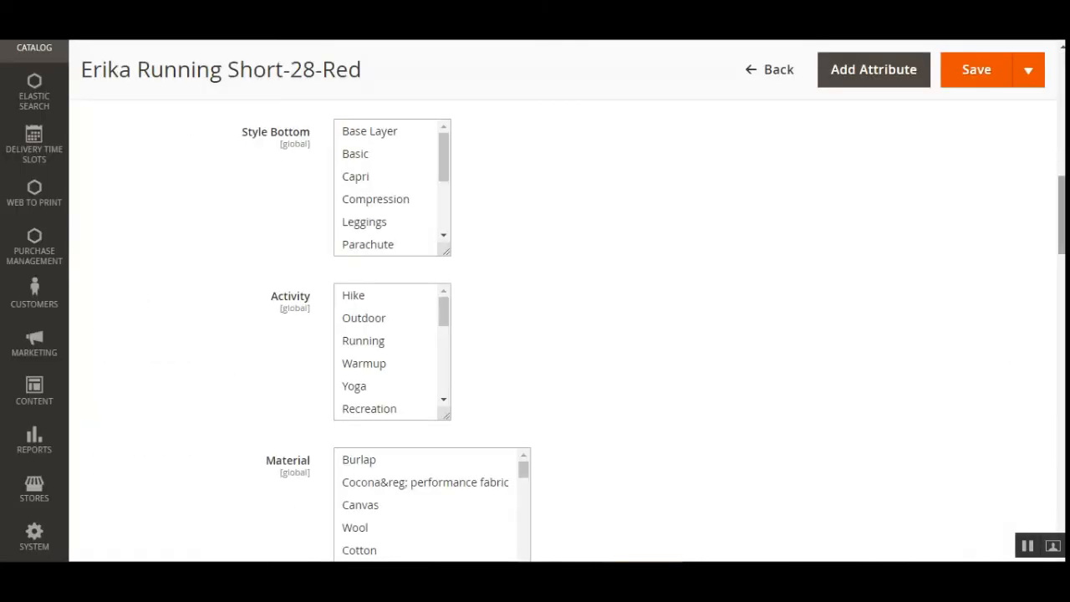
scroll(1018, 552, "down", 1)
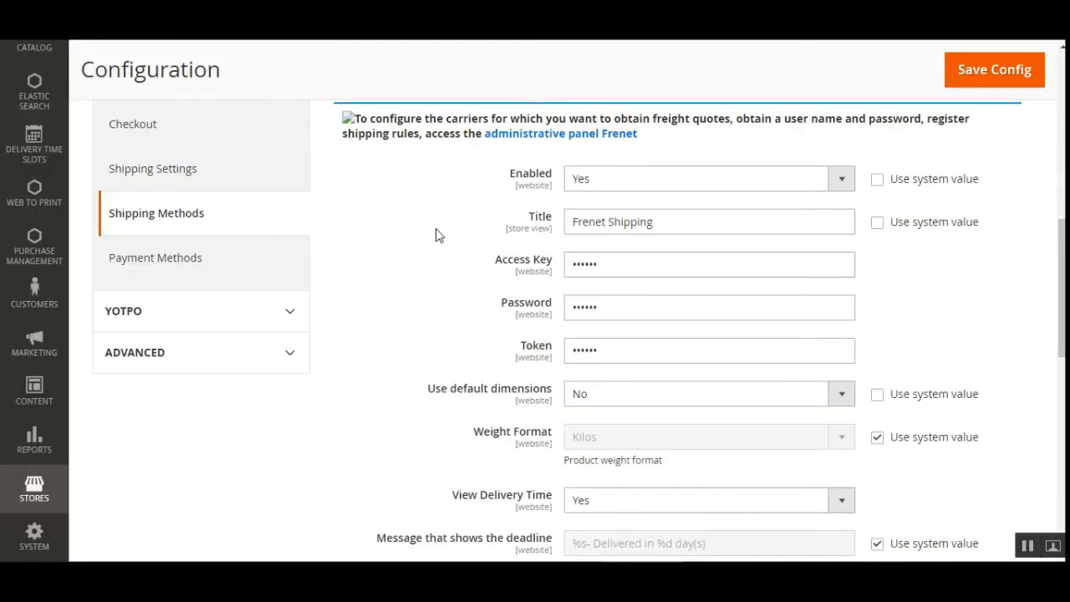
- Go from the shipping configuration to the sales orders list and open the pending order placed on Jul 28, 2020
left_click_drag(1062, 286, 1062, 195)
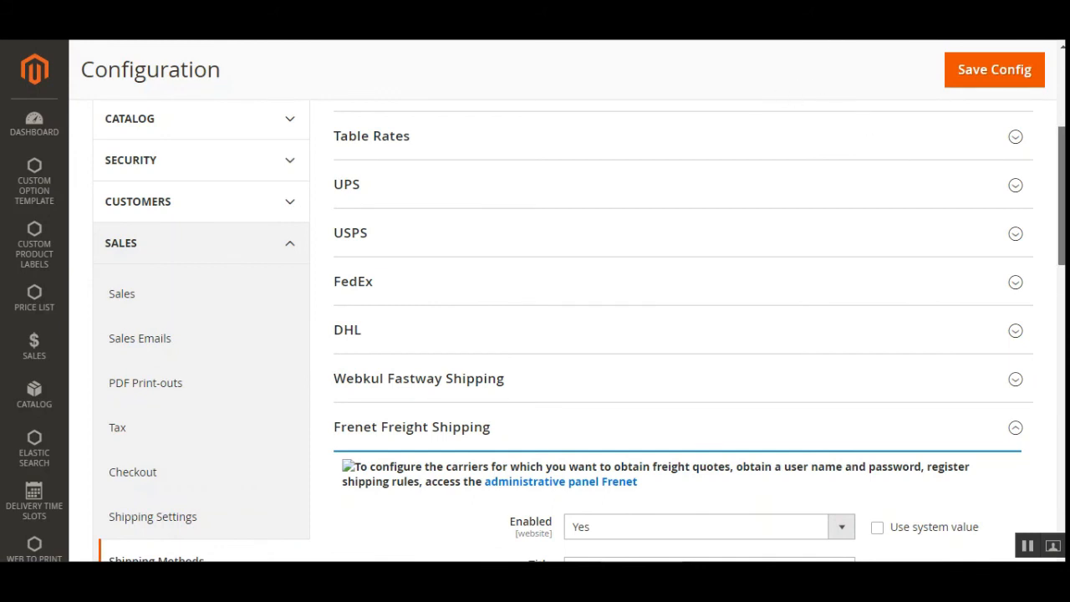
left_click_drag(1062, 158, 1062, 148)
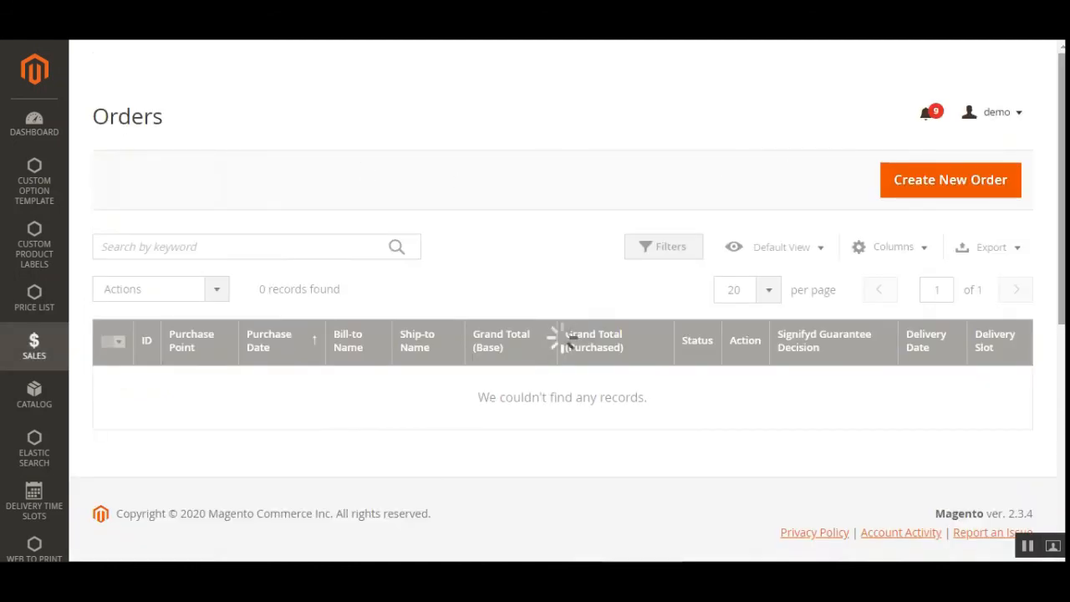
scroll(447, 256, "down", 3)
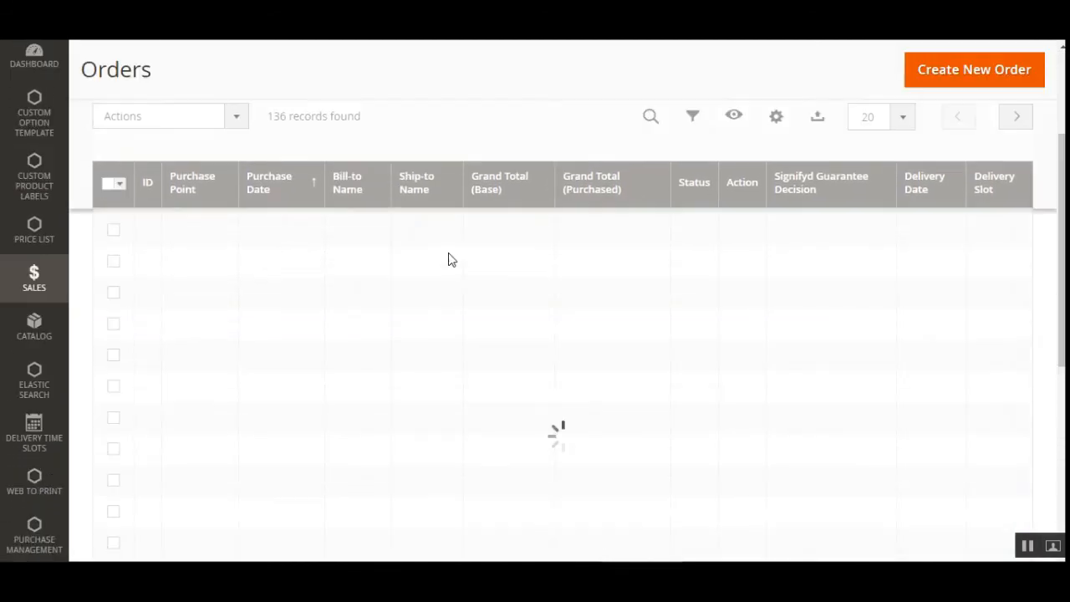
scroll(915, 348, "up", 4)
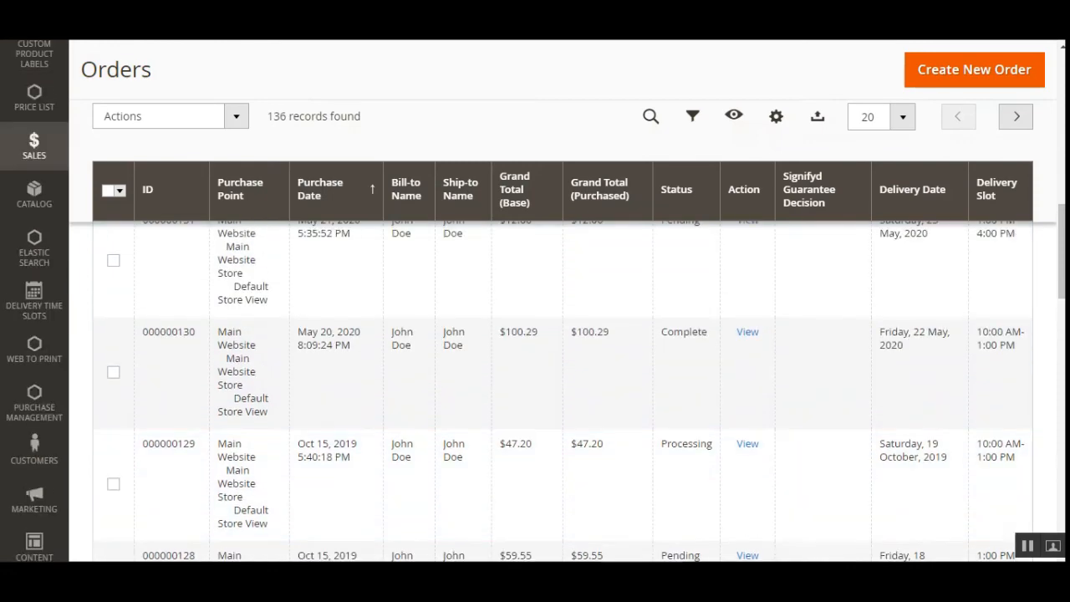
scroll(669, 447, "up", 5)
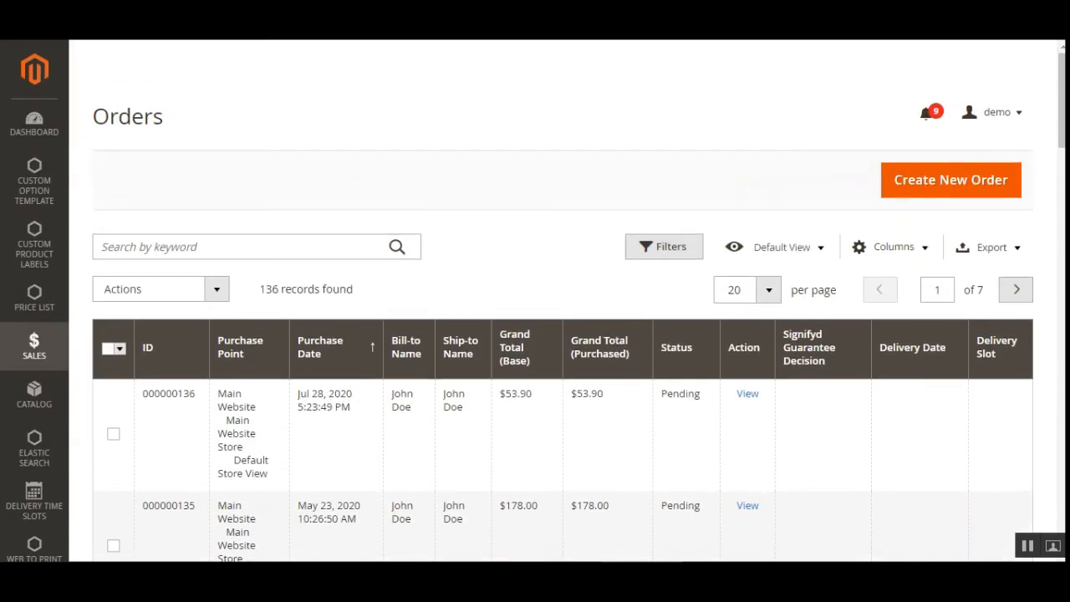
left_click(749, 397)
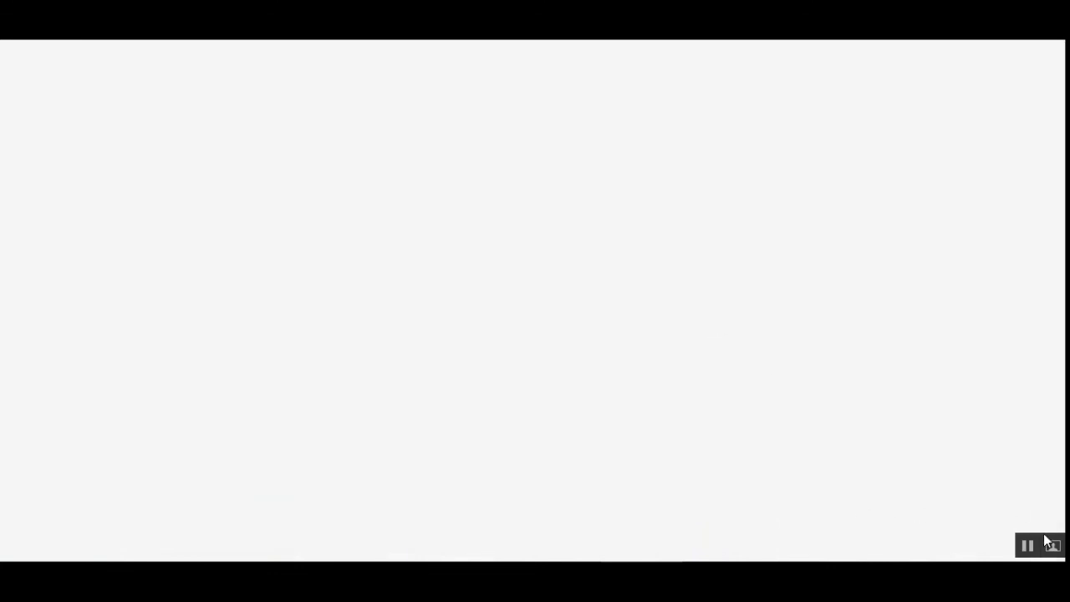
- Examine the Frenet Shipping method, delivery time and charge in the order's Shipping & Handling Information
scroll(1040, 320, "down", 8)
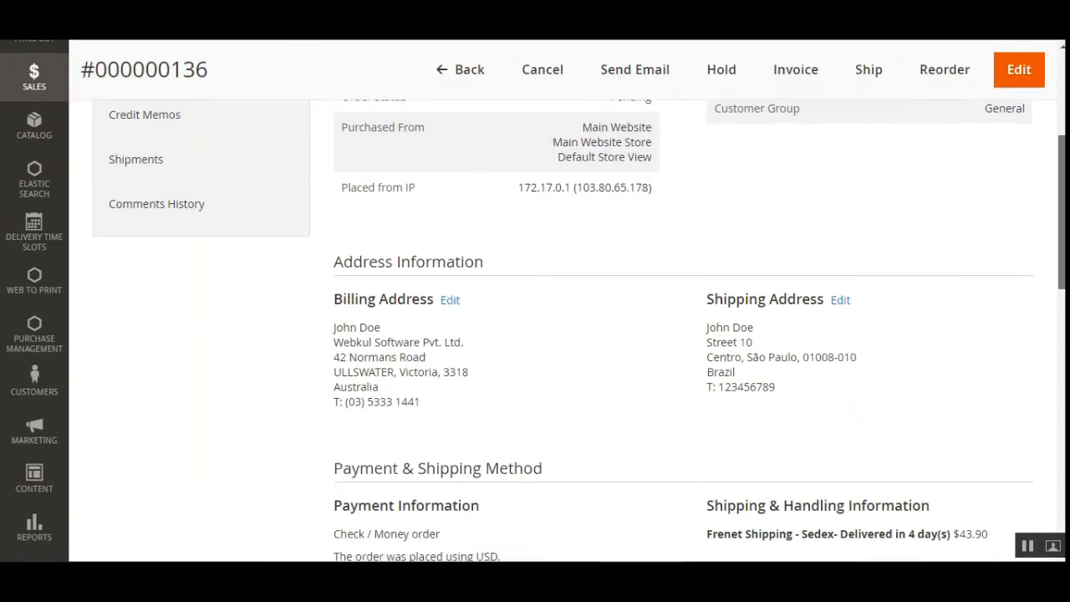
scroll(506, 330, "up", 2)
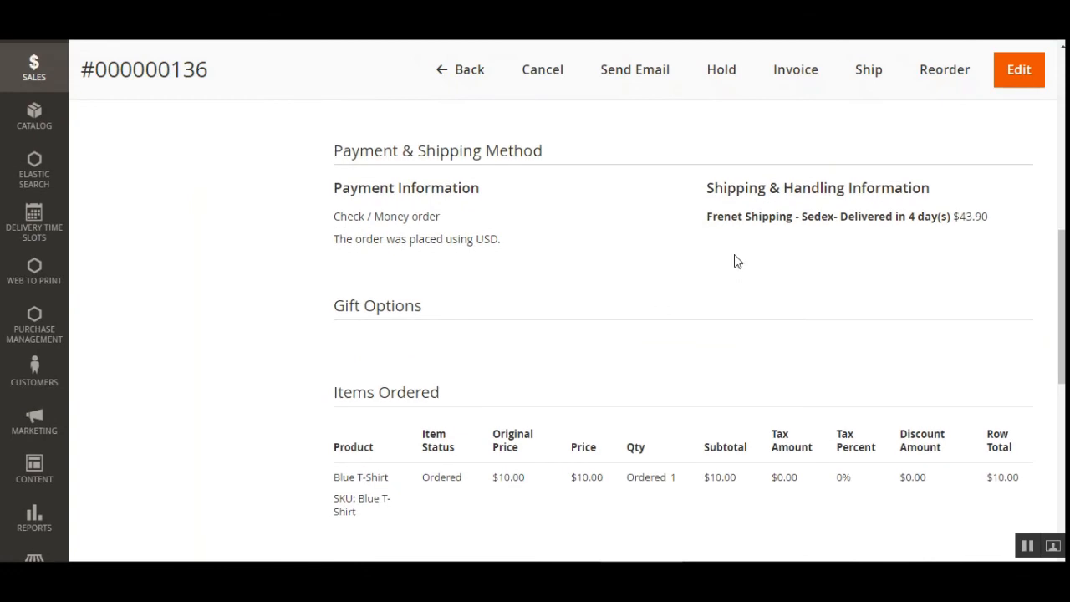
left_click_drag(723, 195, 903, 184)
left_click(902, 184)
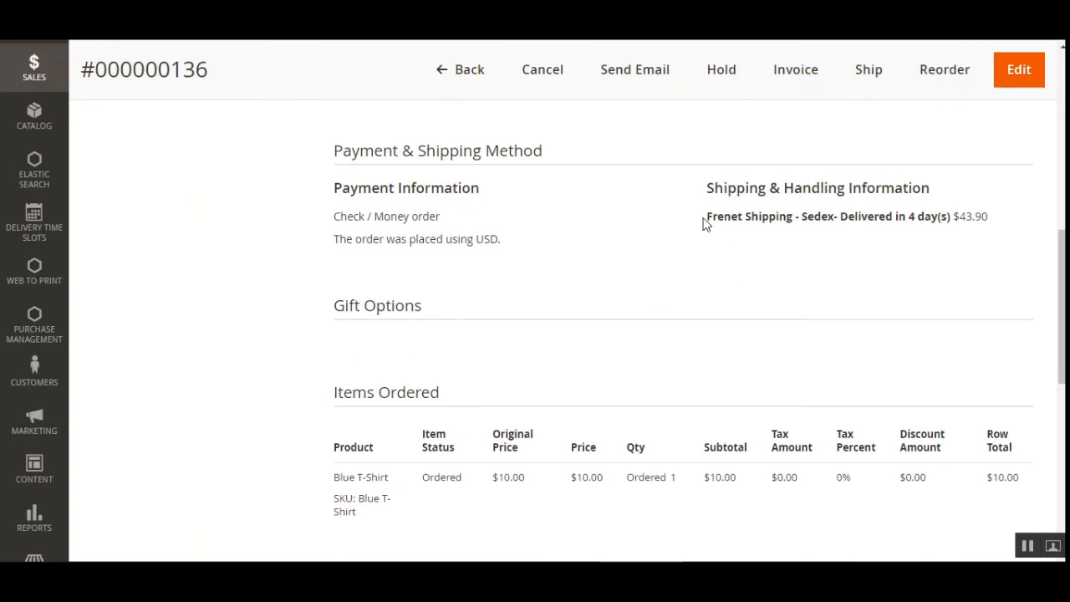
left_click_drag(705, 222, 949, 219)
left_click(813, 256)
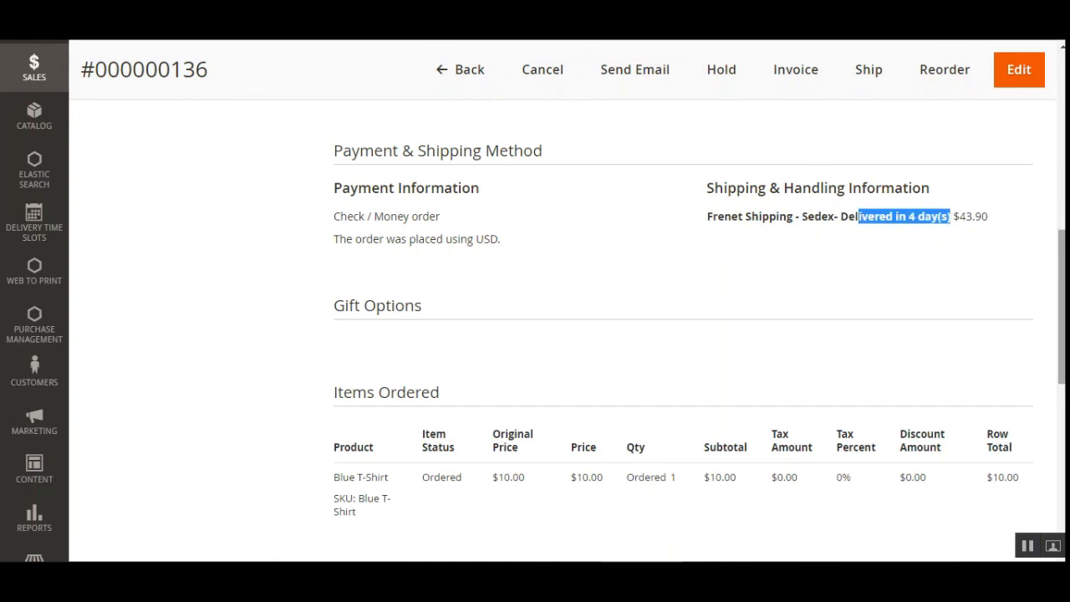
left_click_drag(994, 219, 968, 217)
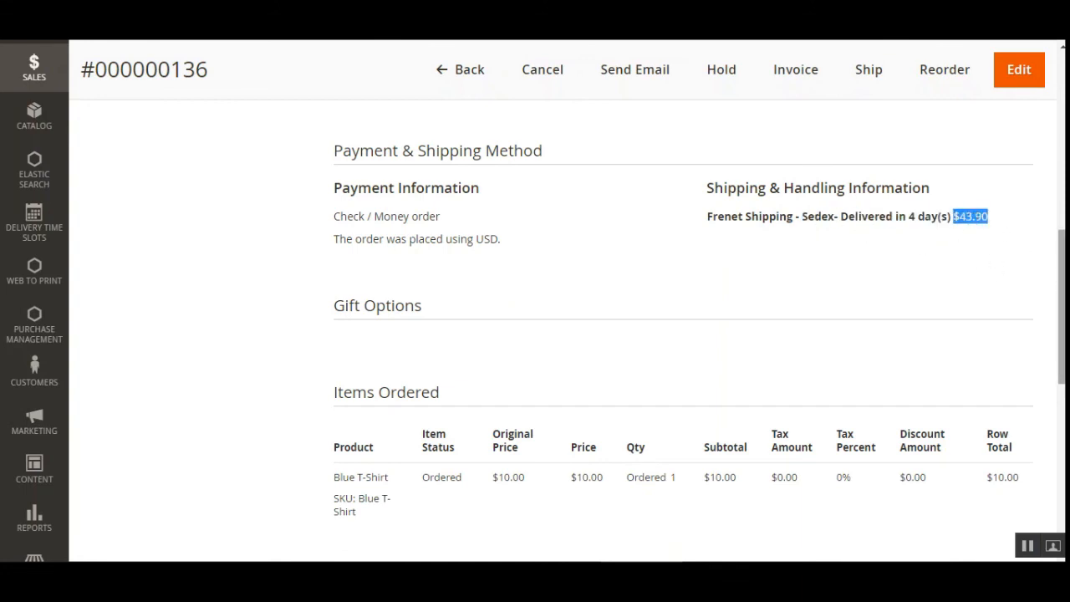
- Create an invoice for the open pending order and submit it without comments or an email copy
scroll(535, 334, "up", 6)
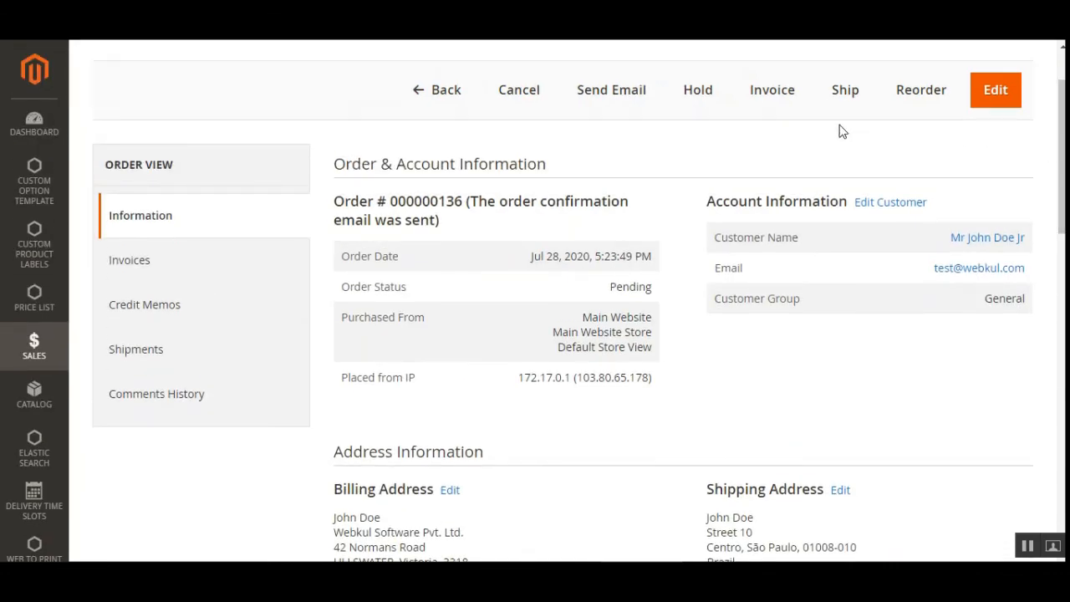
left_click(774, 93)
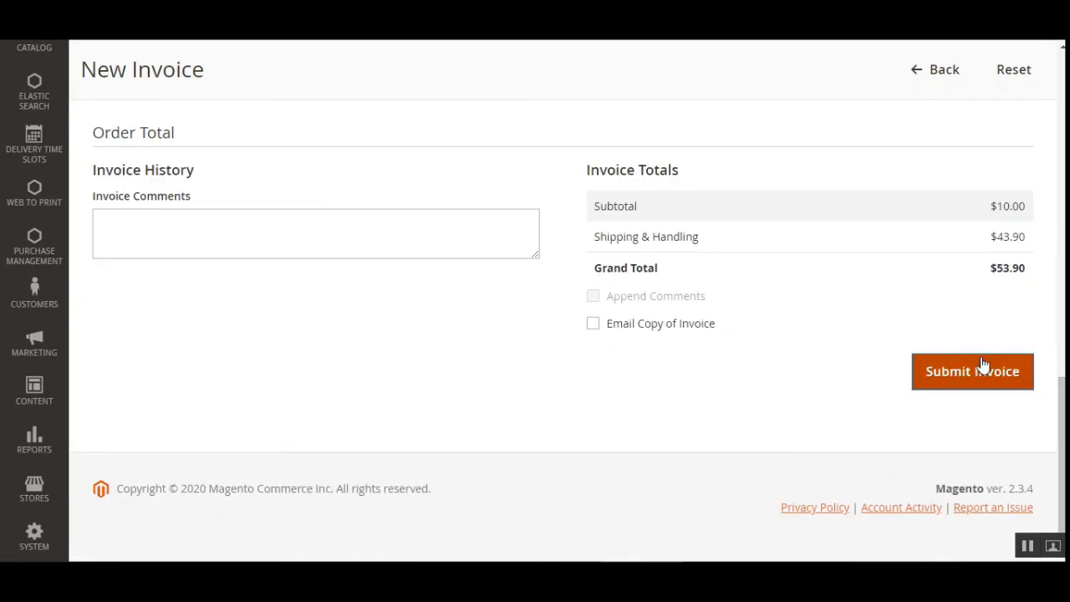
left_click(983, 368)
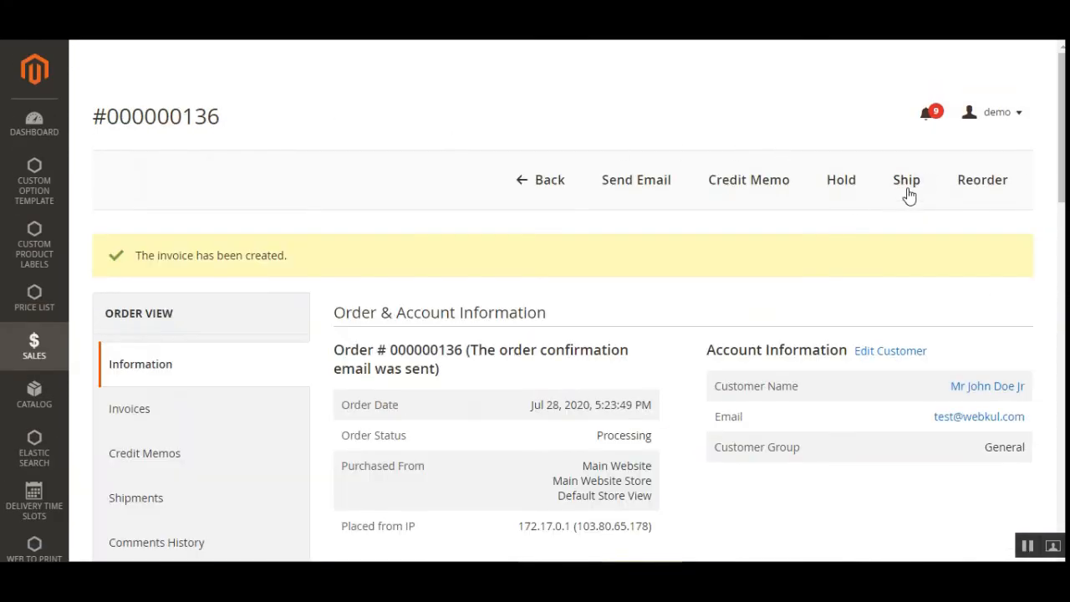
- Start a new shipment for the invoiced order and add a tracking entry with Frenet Shipping as the carrier
left_click(908, 185)
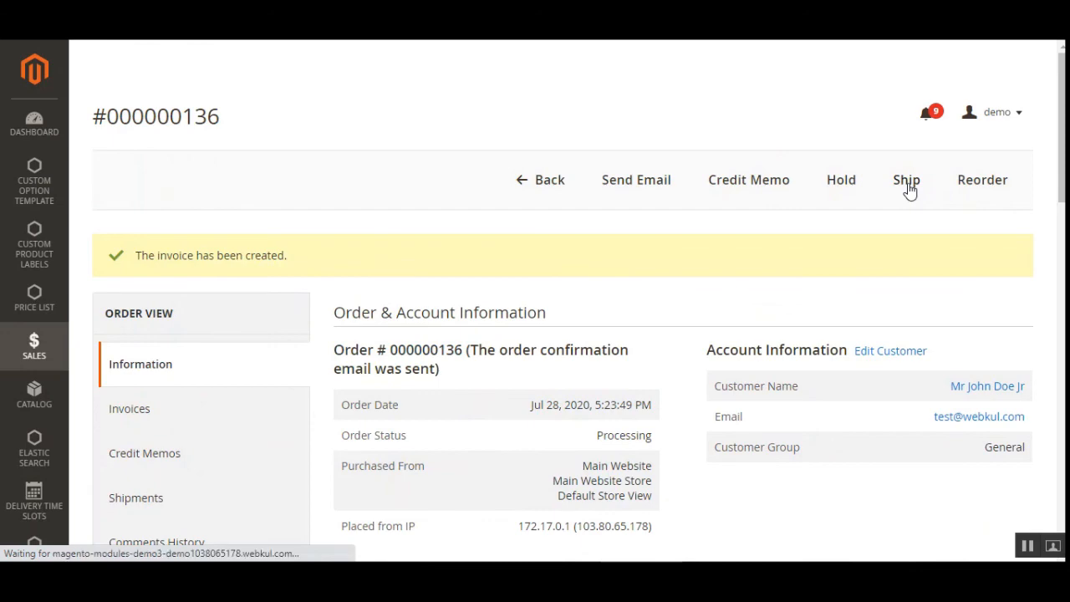
scroll(910, 191, "down", 2)
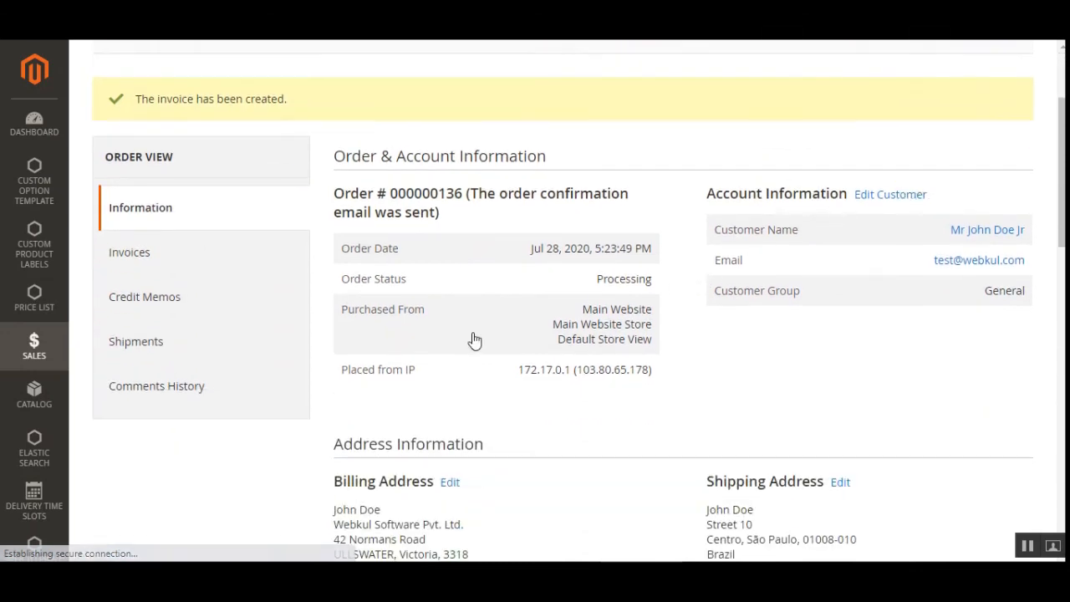
scroll(467, 203, "down", 5)
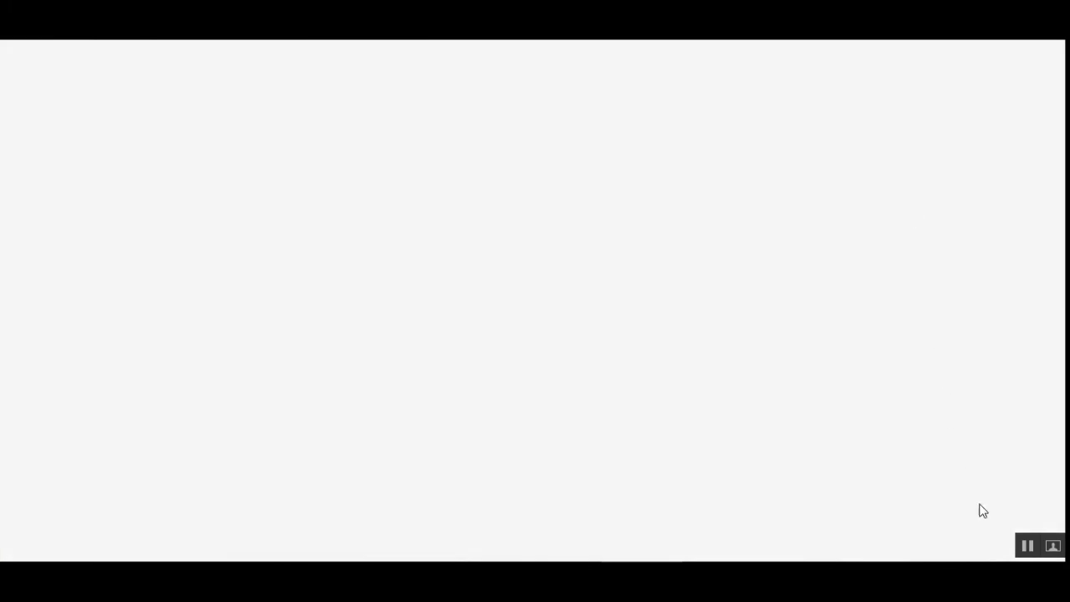
scroll(552, 334, "down", 7)
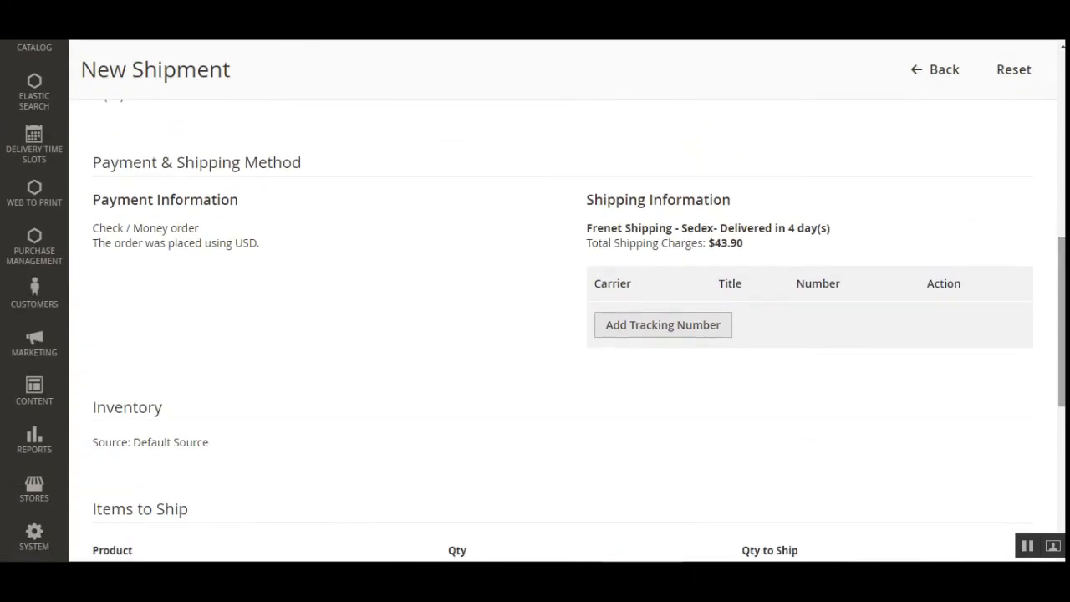
left_click(633, 334)
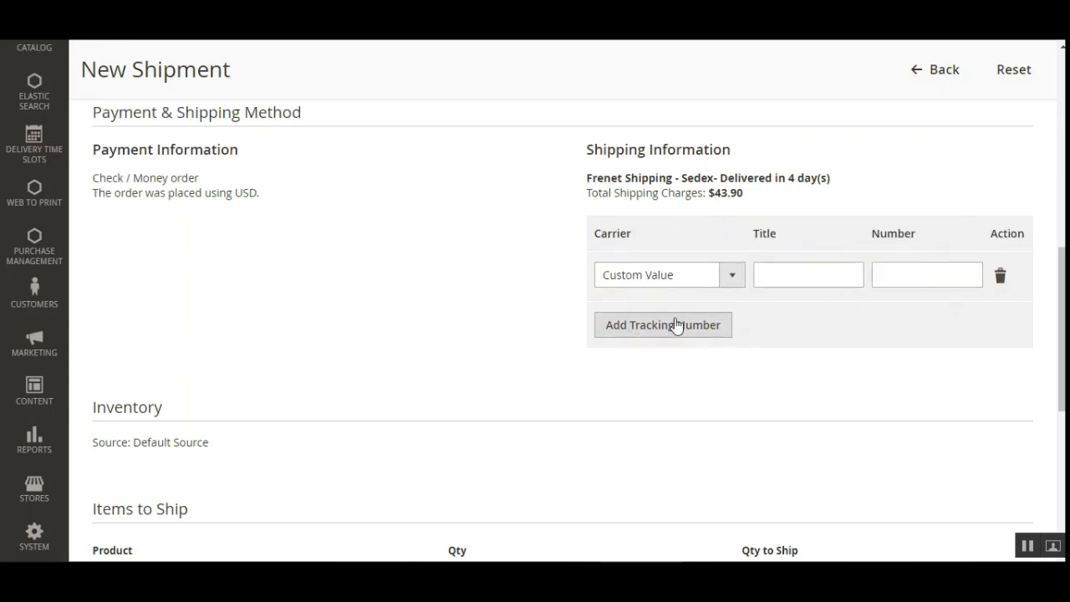
left_click(736, 275)
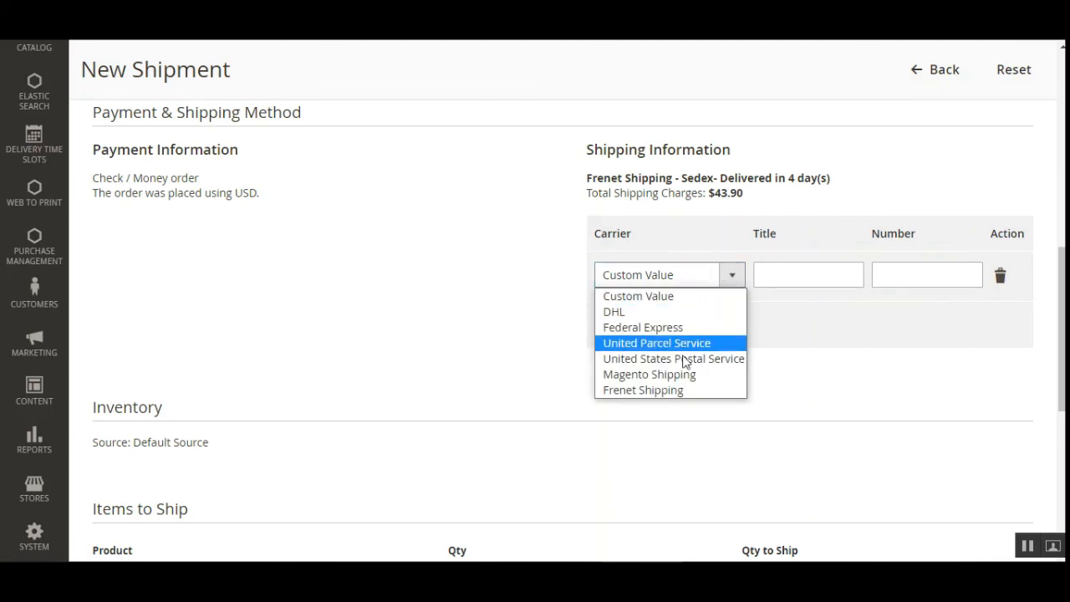
left_click(685, 392)
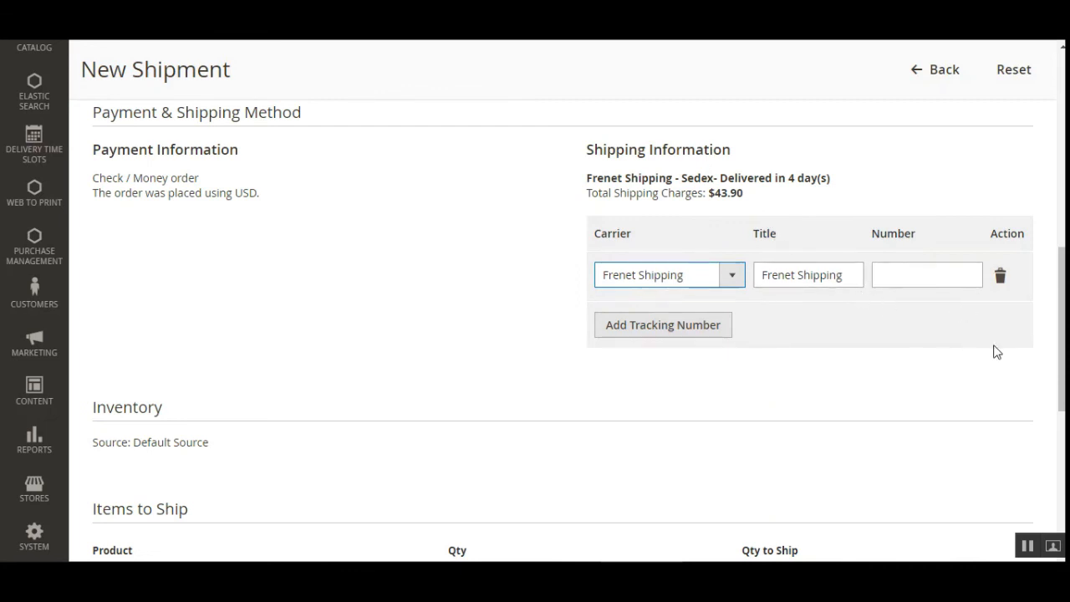
left_click(926, 272)
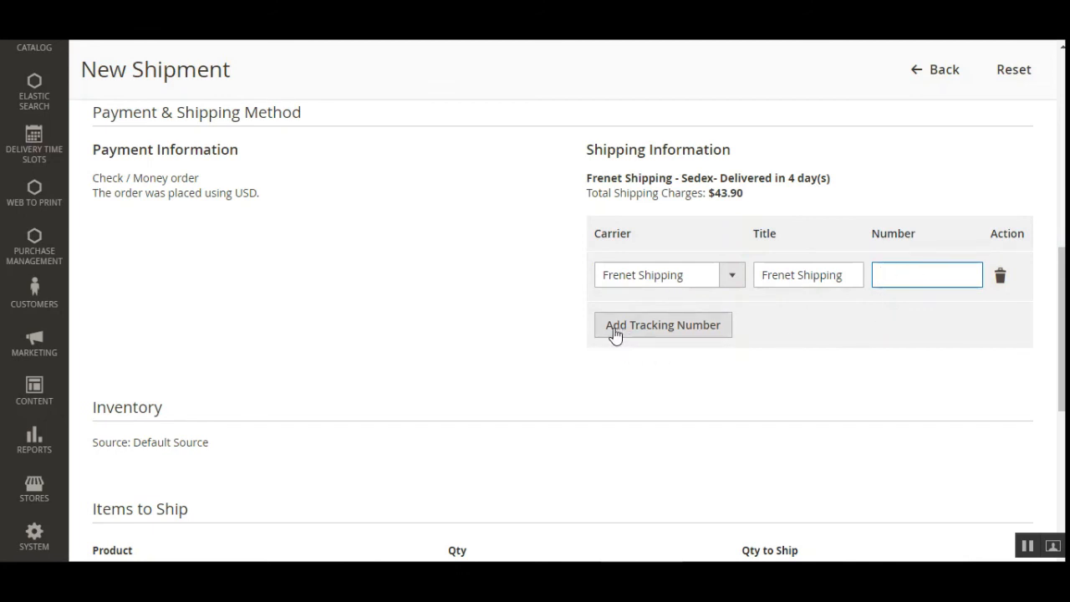
- Submit the new shipment for the ordered Blue T-Shirt without shipment comments or an email copy
left_click_drag(1063, 336, 1063, 141)
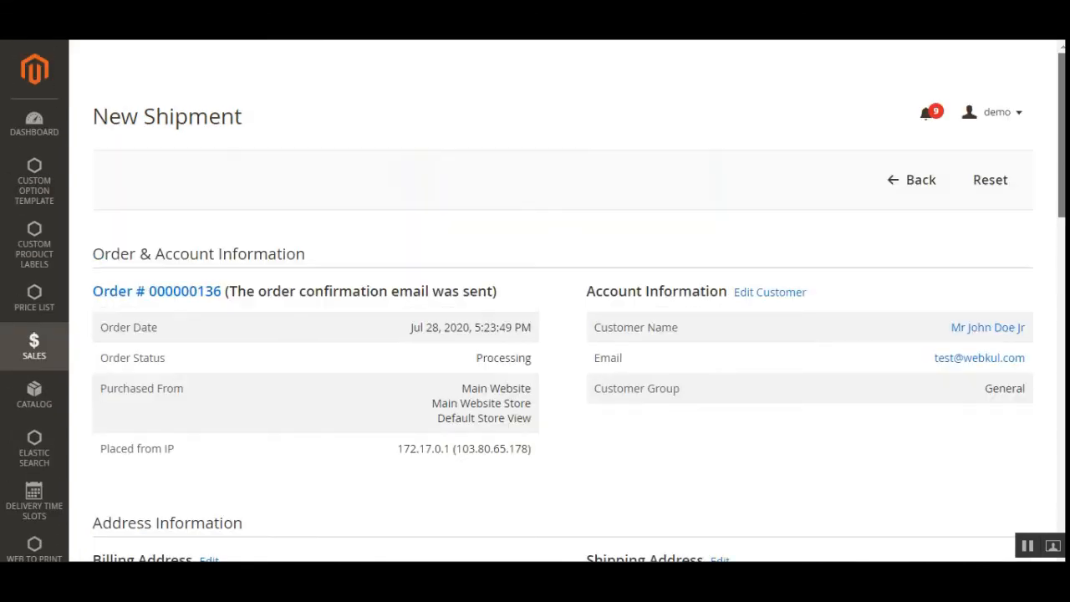
left_click_drag(1063, 188, 1063, 519)
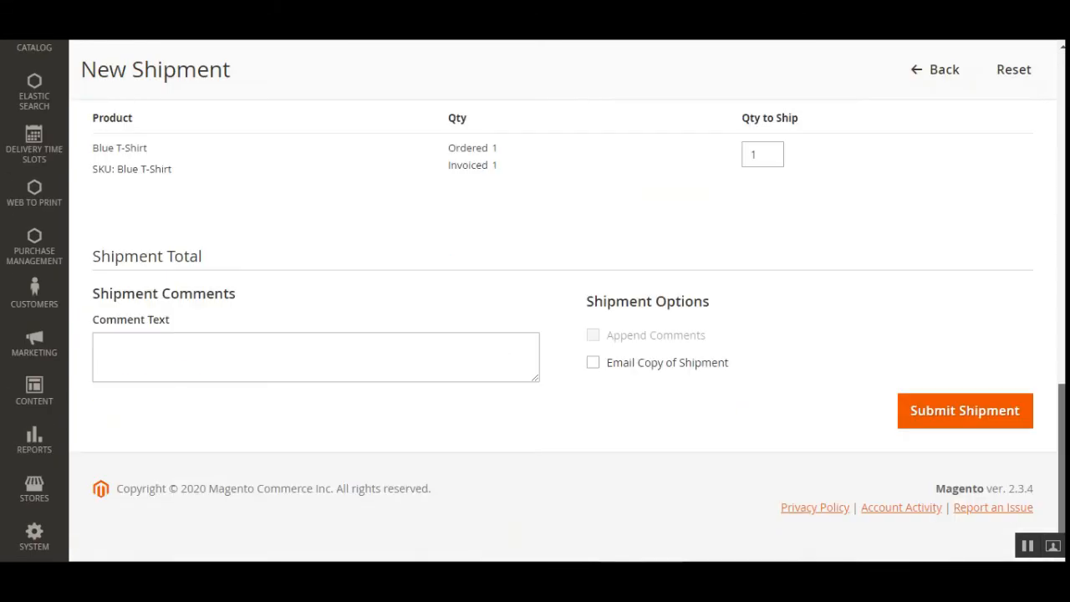
left_click(924, 425)
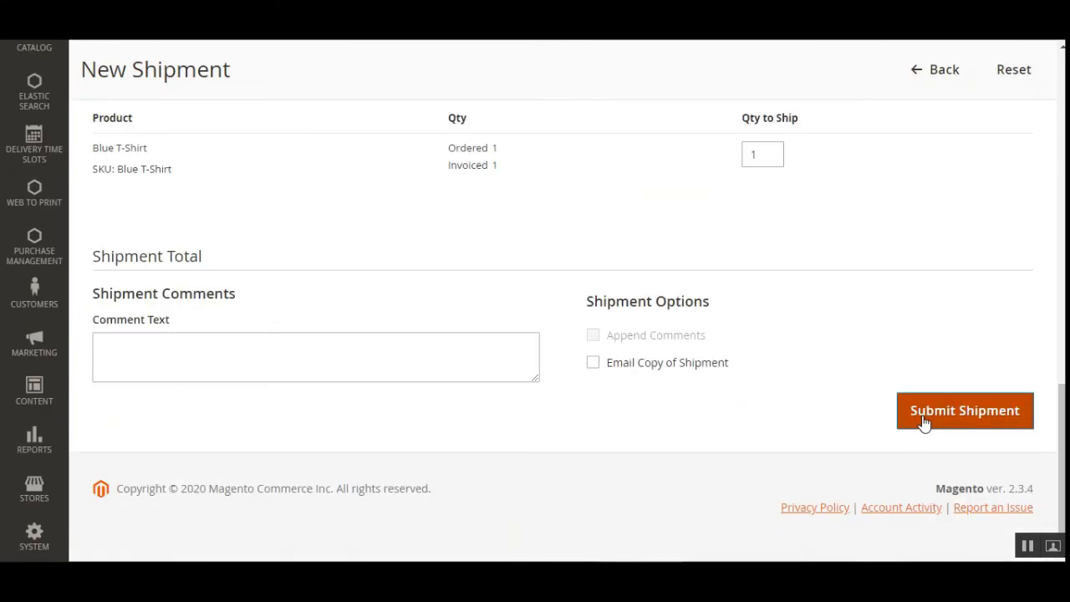